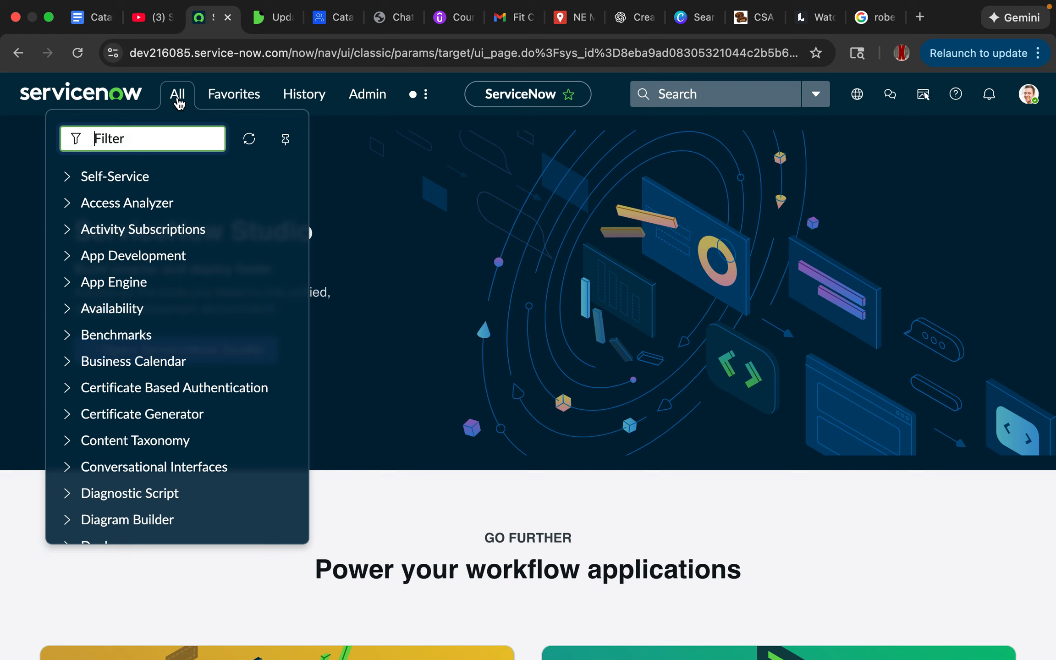
Open the Users table list with the navigator filter "sys_user.list".
text(sys)
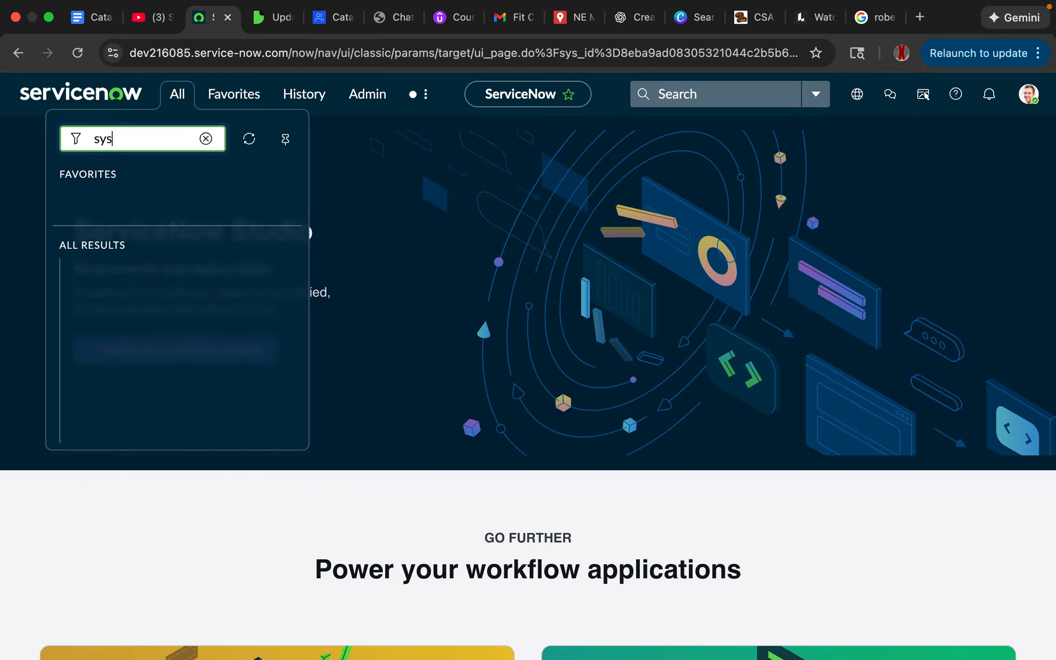
text(_)
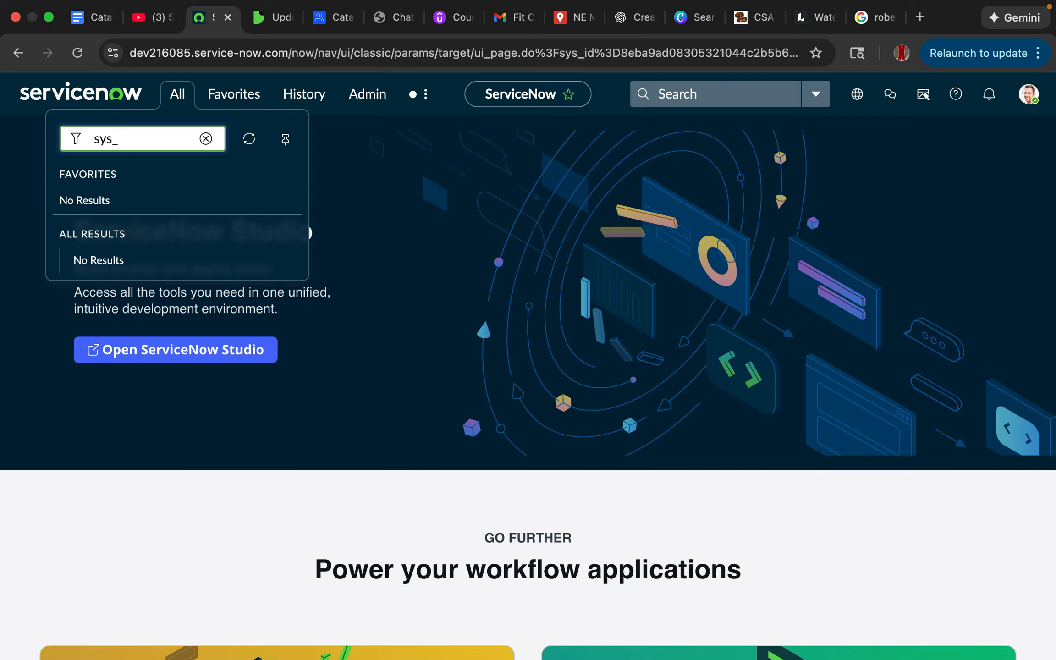
text(user.list)
key(Return)
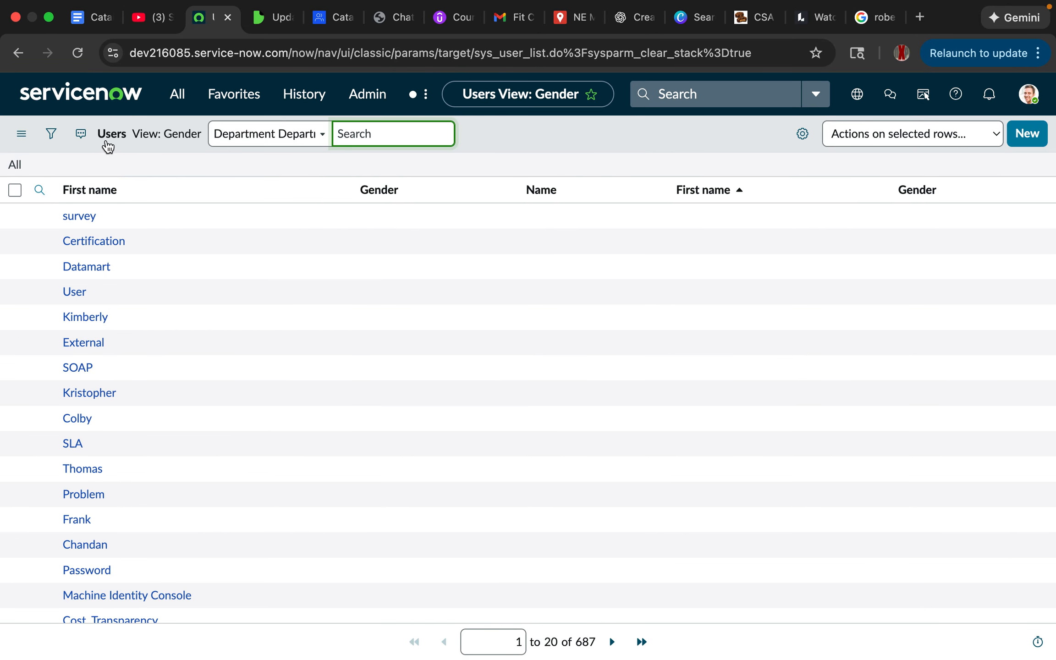
Switch the Users list from the Gender view to the Default view.
click(15, 166)
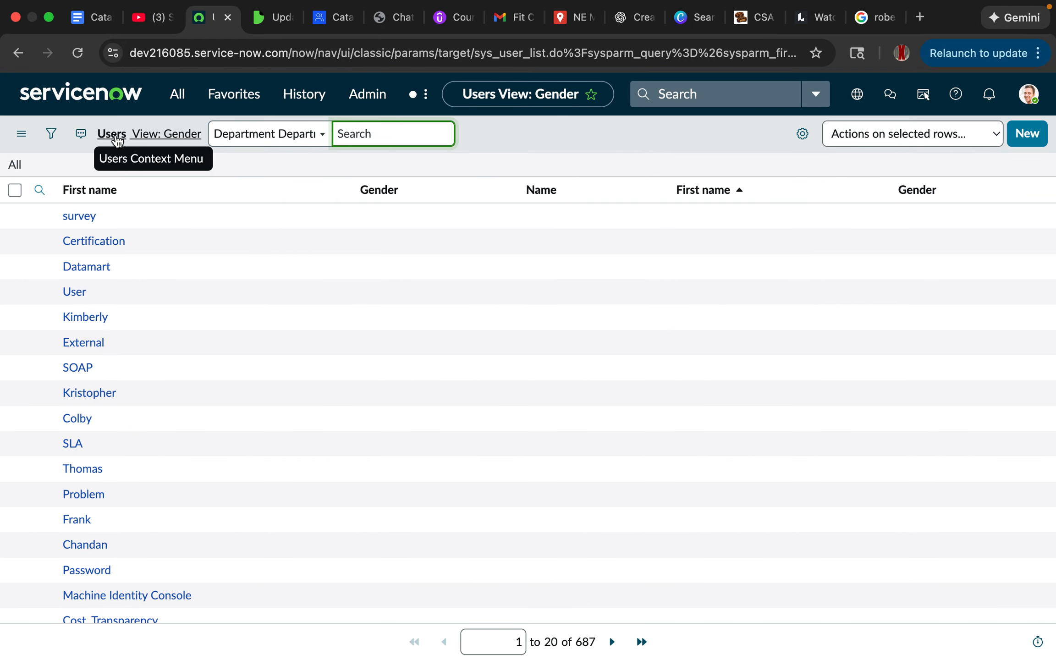
click(51, 137)
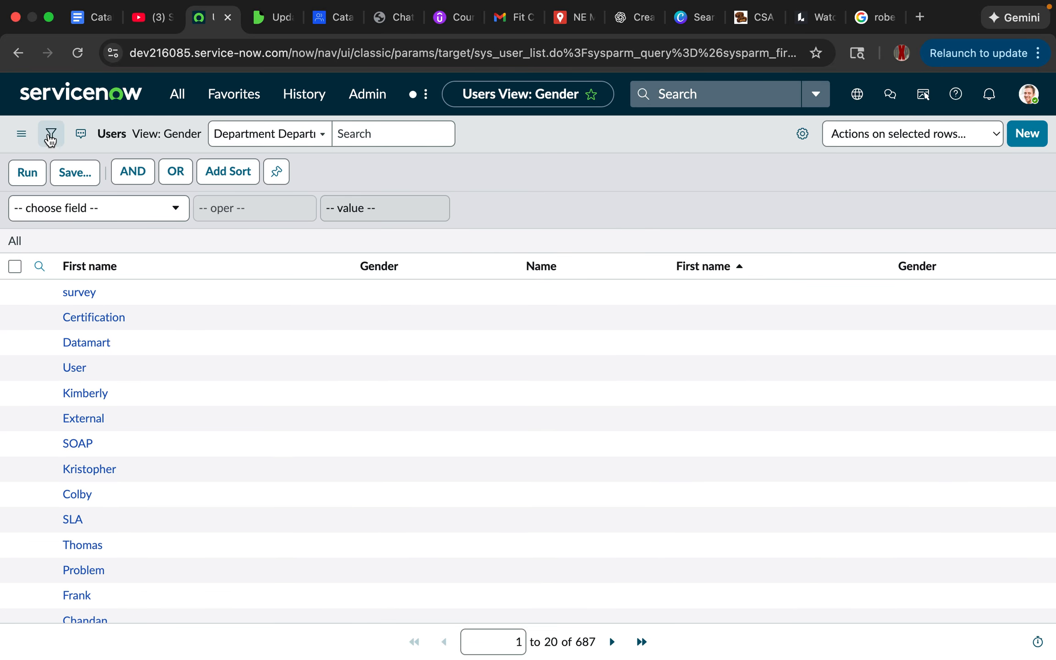
click(21, 134)
mouse_move(73, 148)
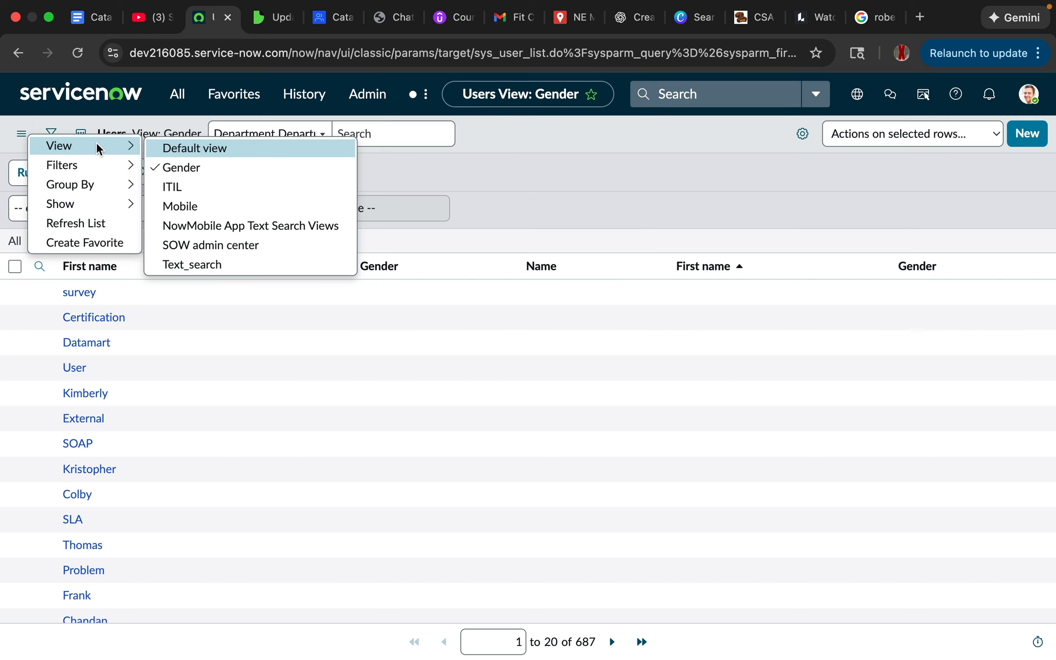
click(183, 150)
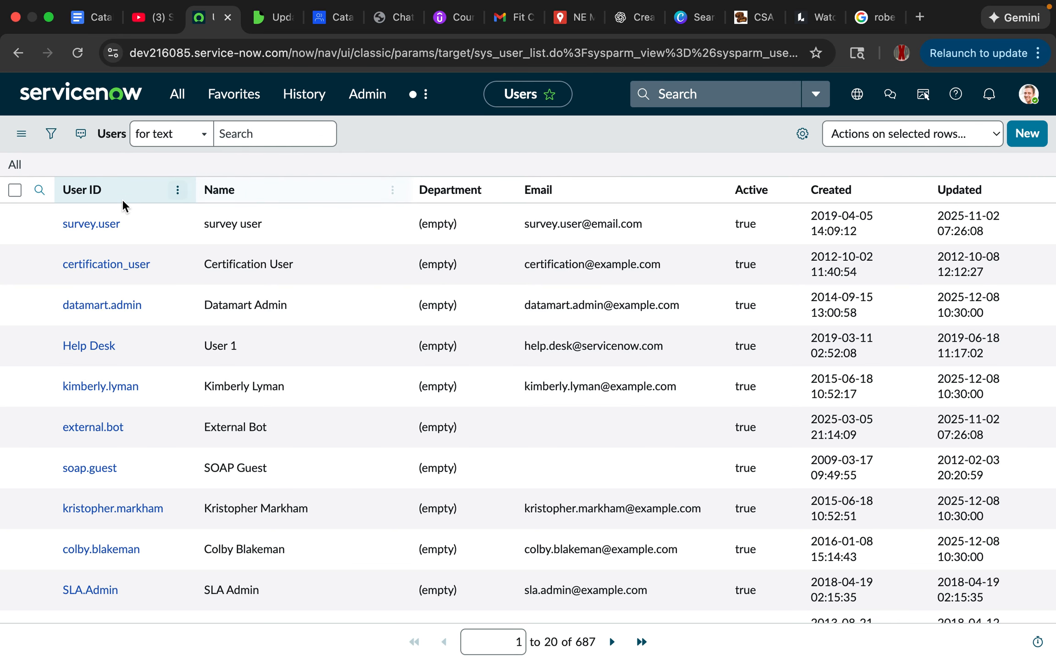
Open the list layout configuration for the Users list.
right_click(95, 189)
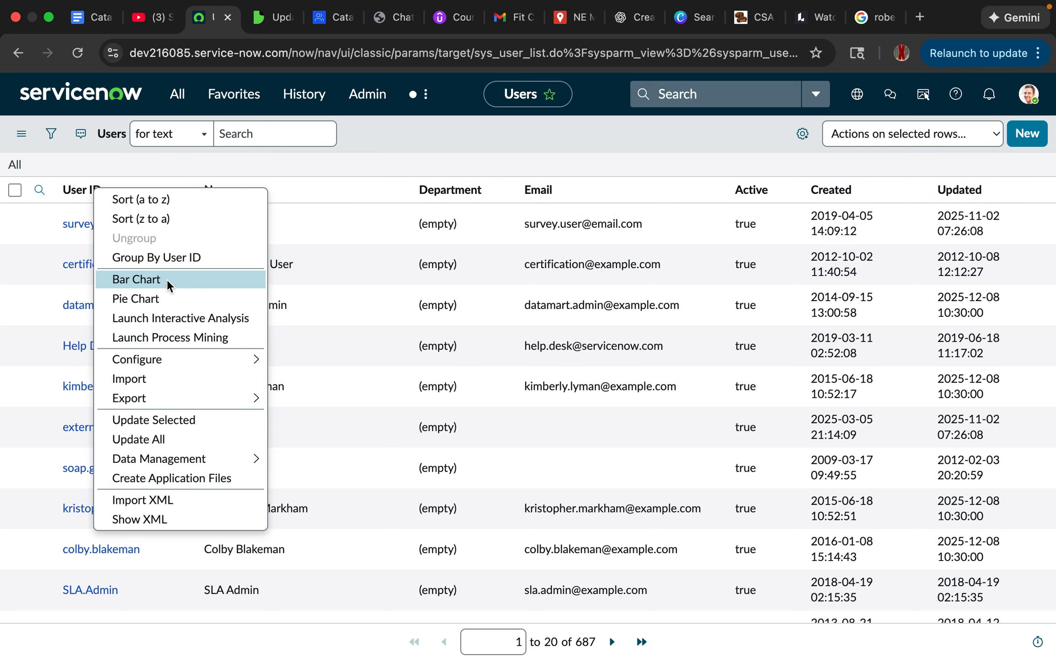
mouse_move(169, 360)
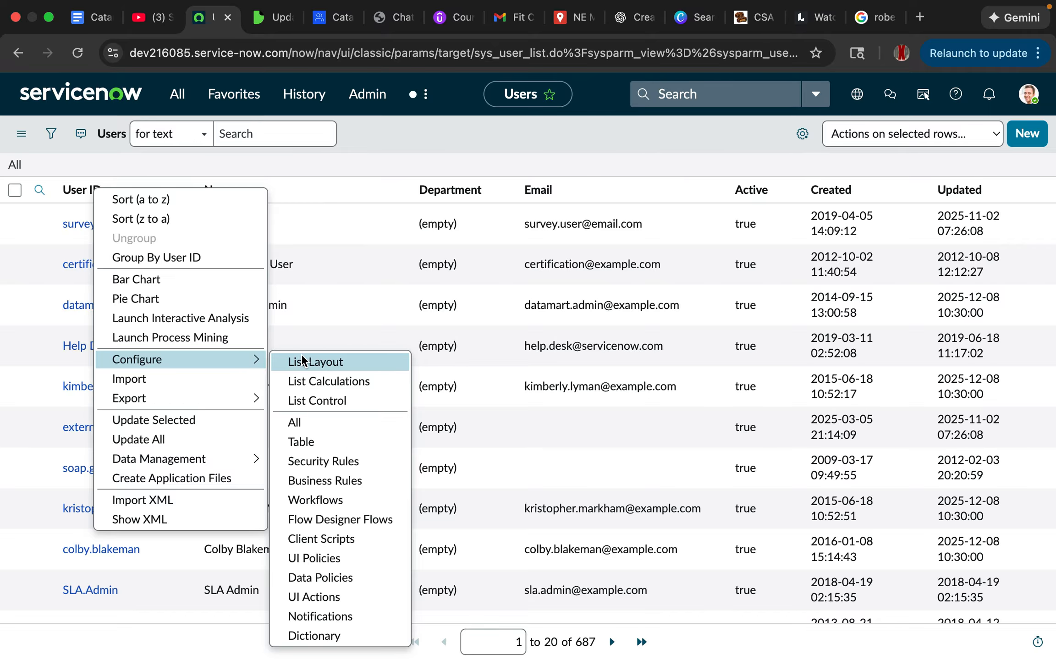
click(330, 361)
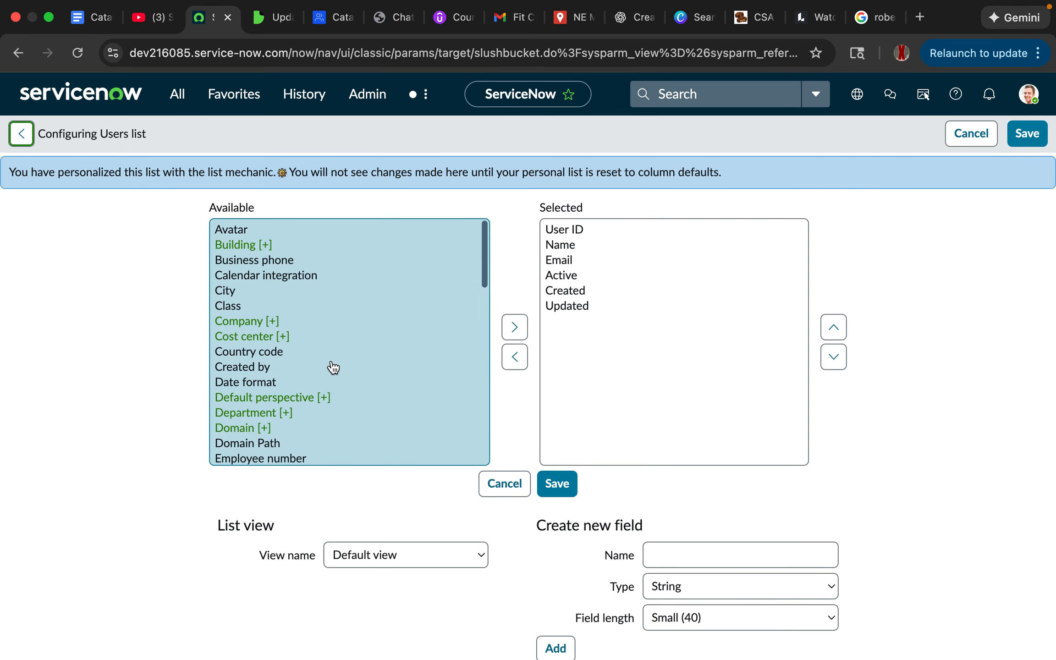
click(587, 231)
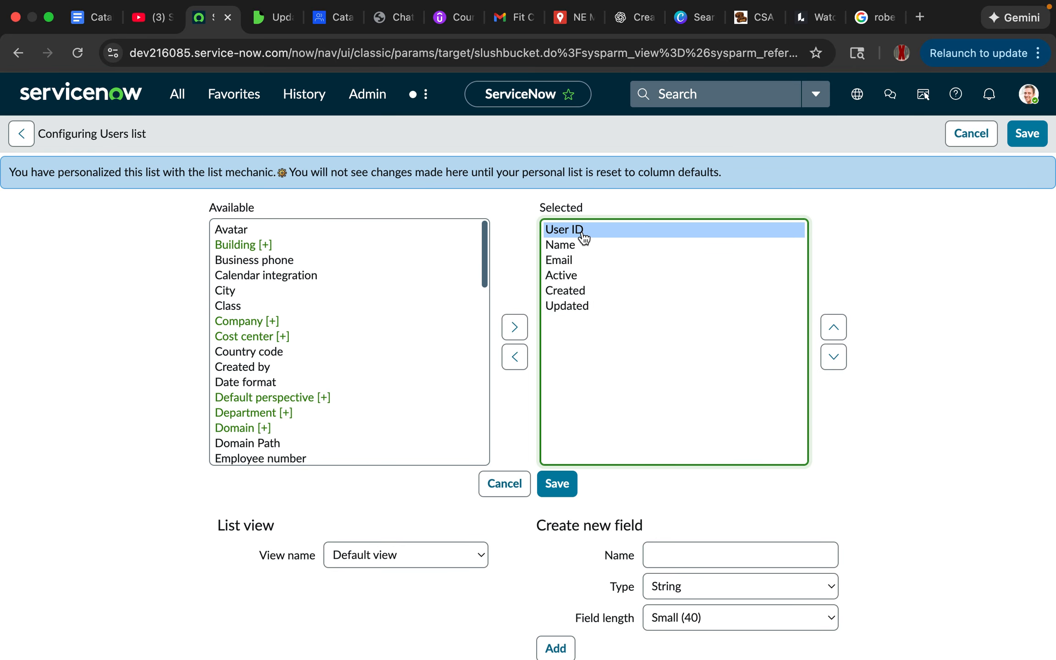
shift+click(570, 305)
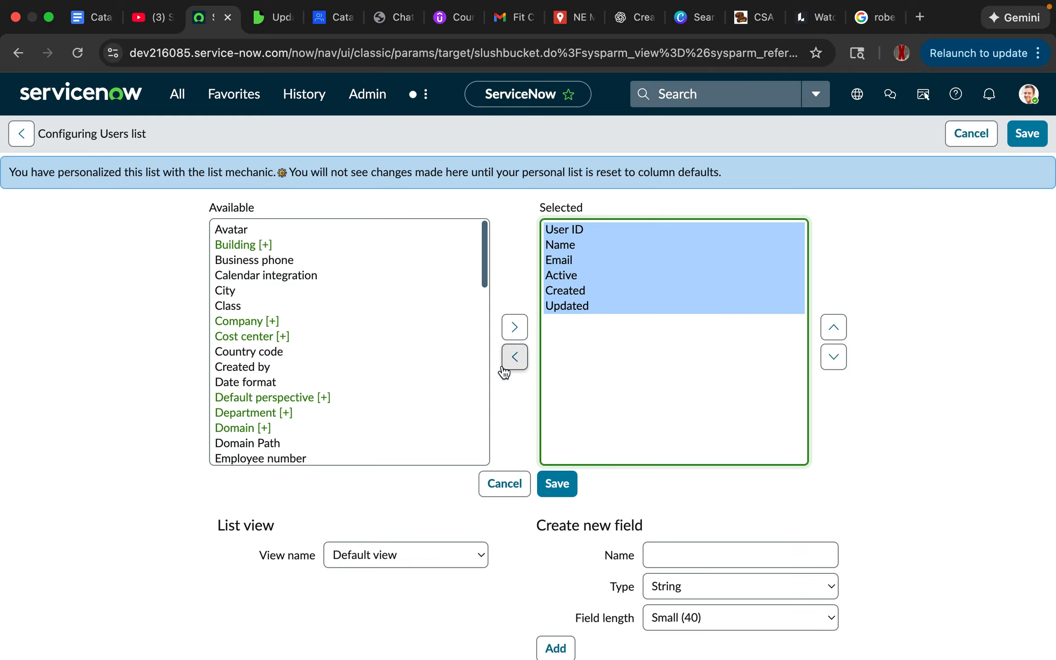
click(515, 357)
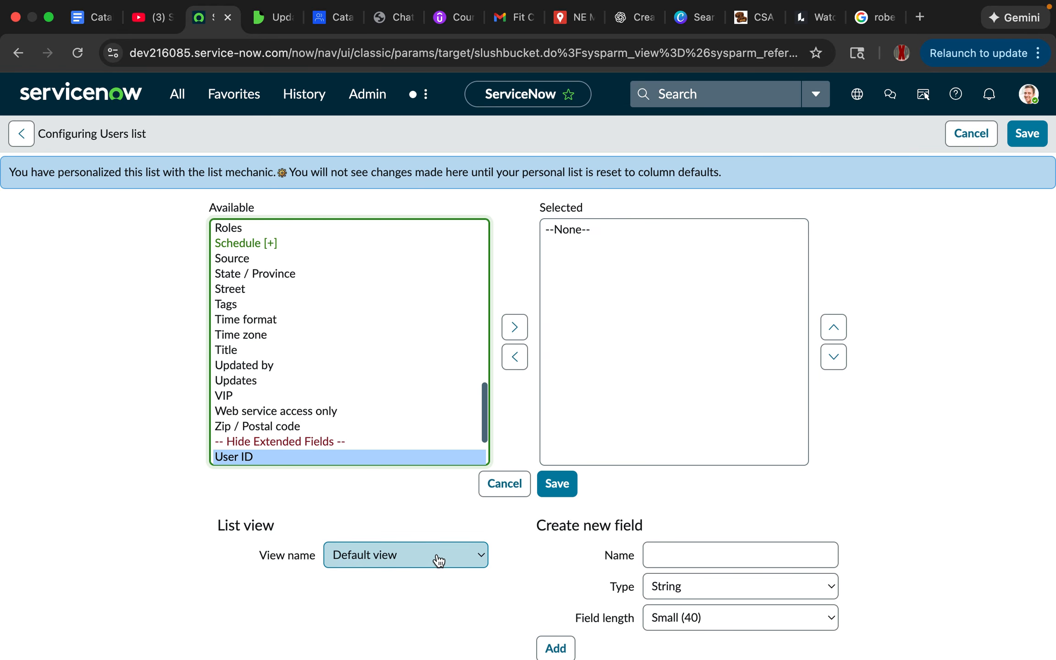
Create a new list view named "Dot walker" without saving the changes to the Default view.
click(436, 559)
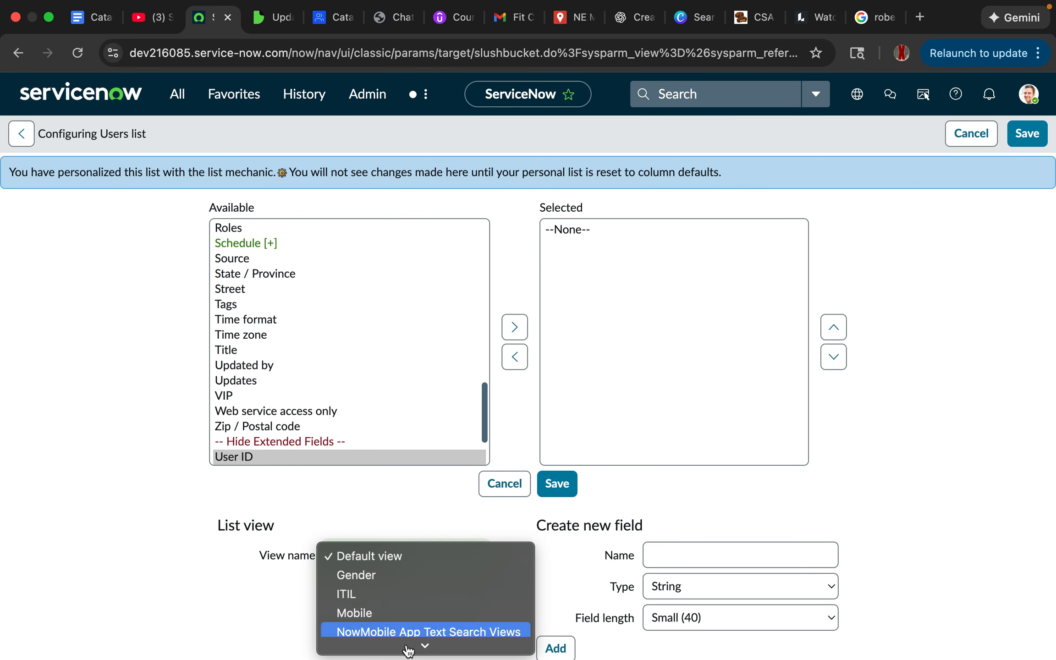
mouse_move(419, 649)
click(368, 642)
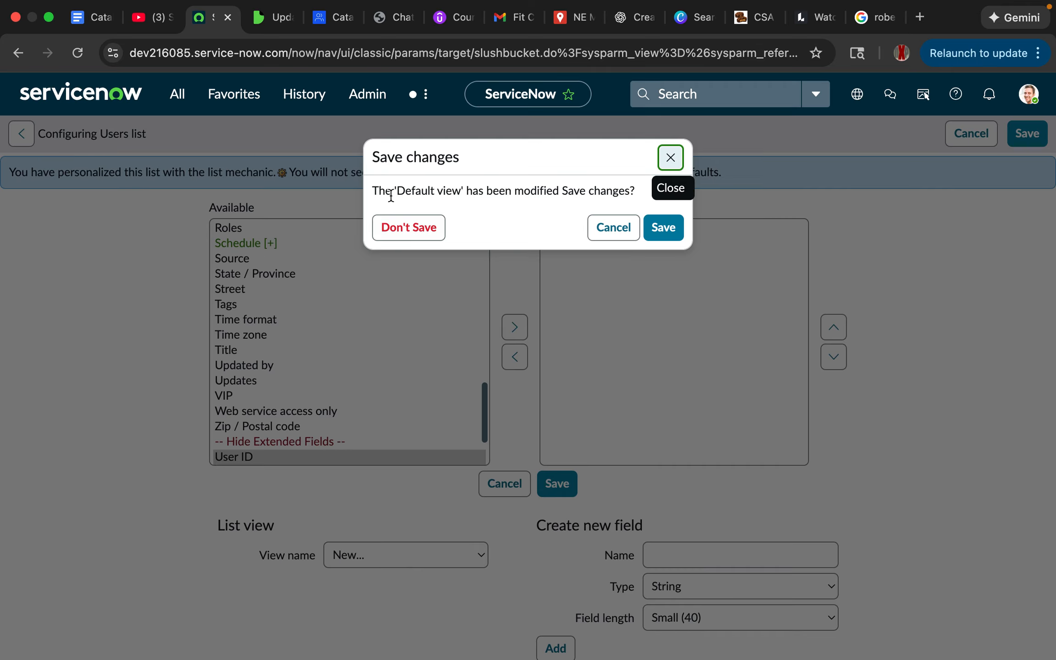
click(406, 227)
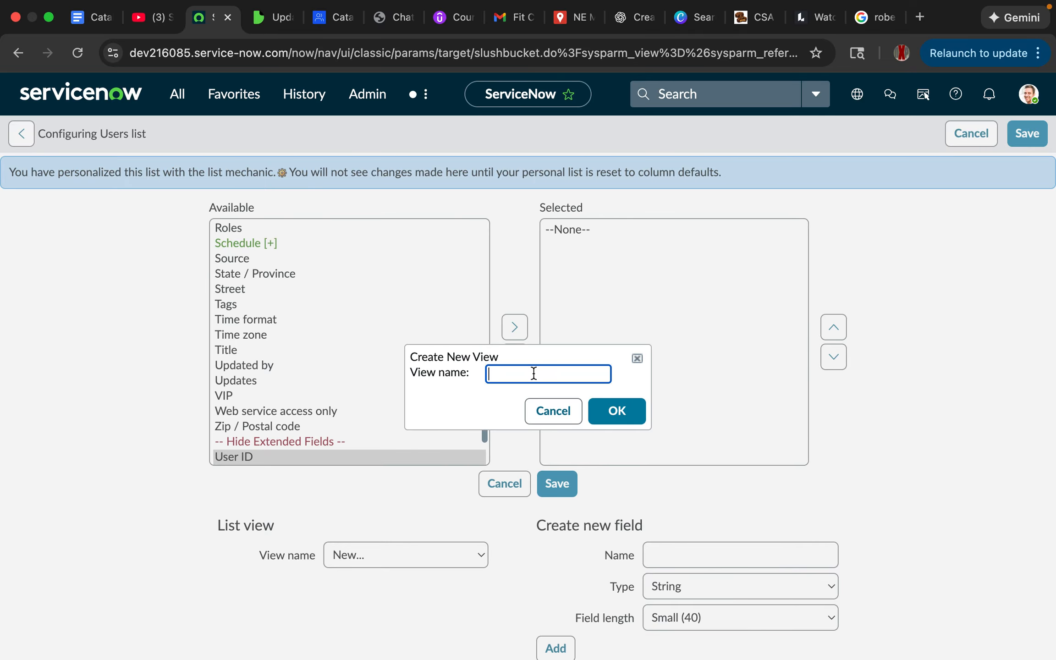
text(D)
text(ot walker)
click(615, 410)
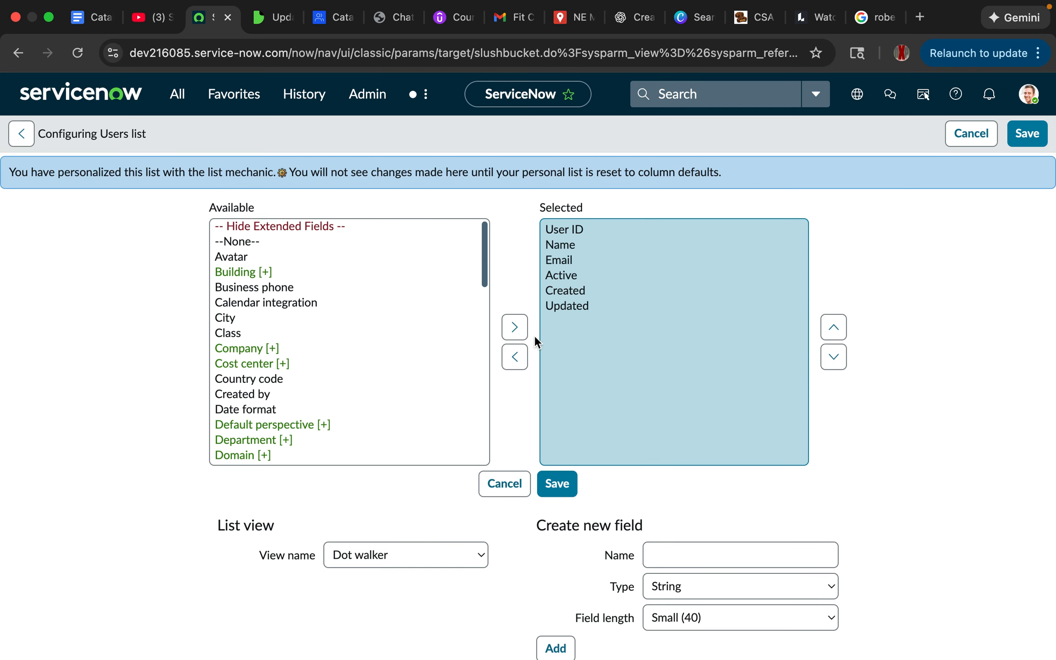
Remove all selected columns, from User ID through Updated, from the Dot walker view.
click(586, 233)
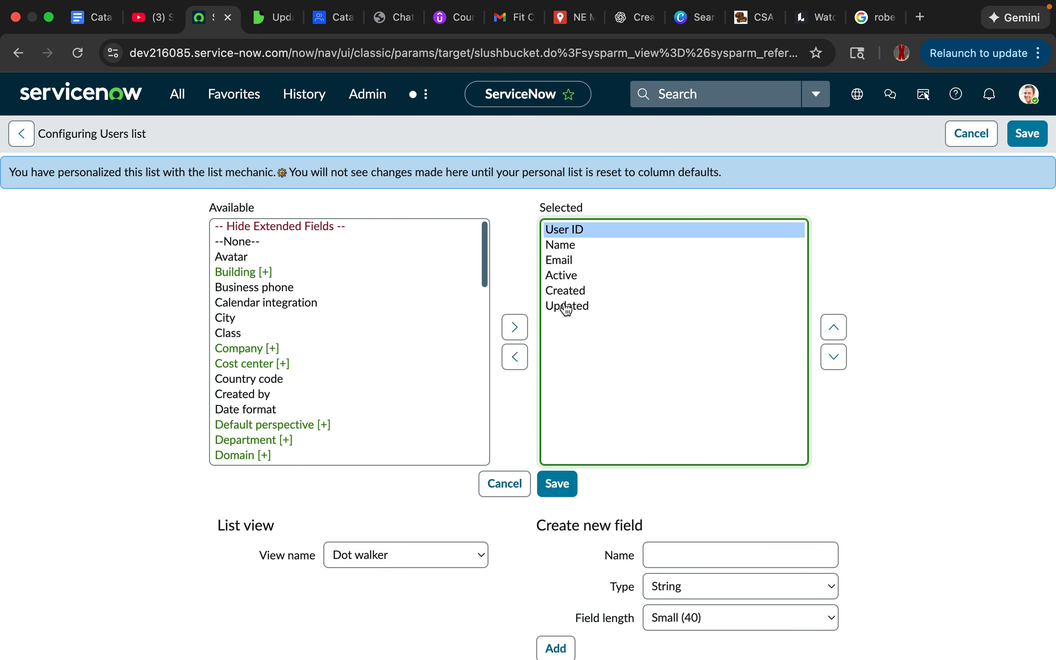
shift+click(567, 292)
shift+click(572, 307)
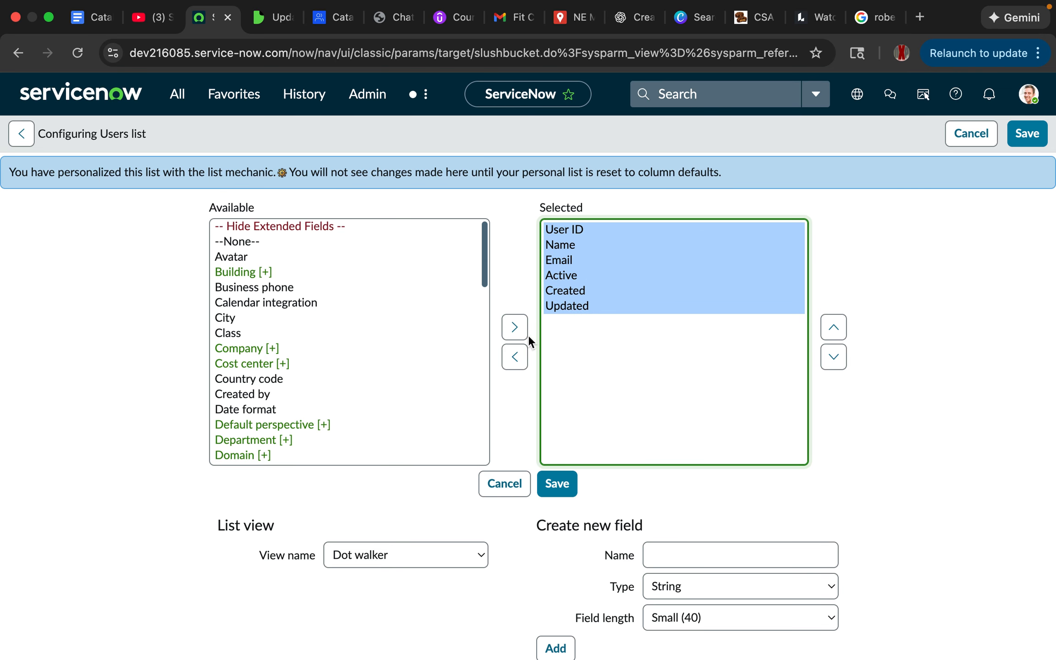
click(515, 357)
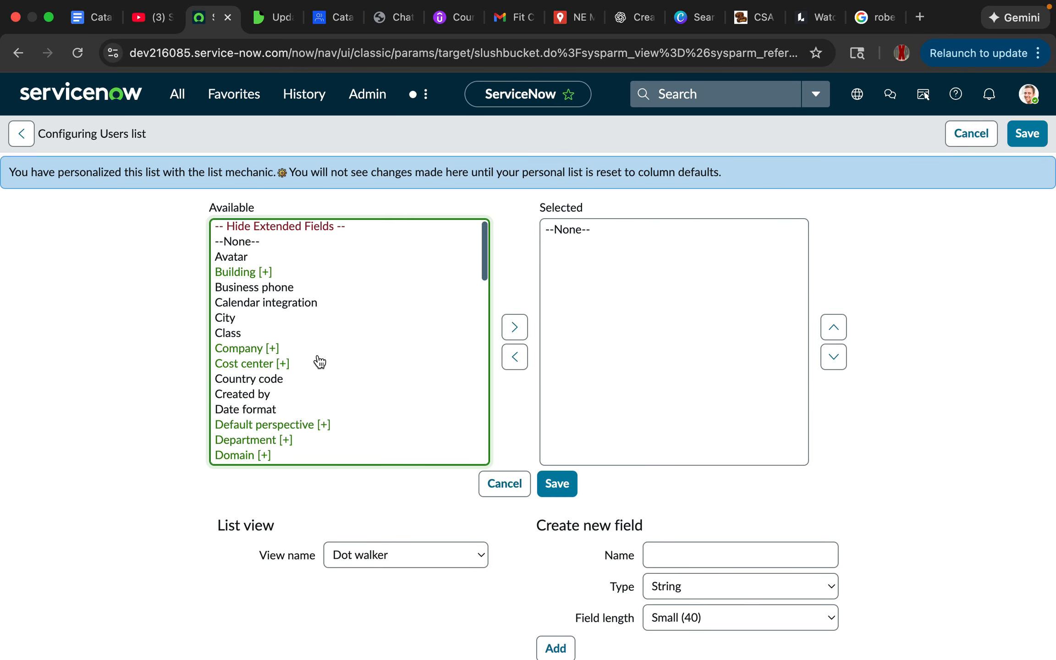
Add the First name and Last name fields to the Dot walker view's selected columns.
scroll(319, 362, down, 2)
scroll(319, 362, up, 2)
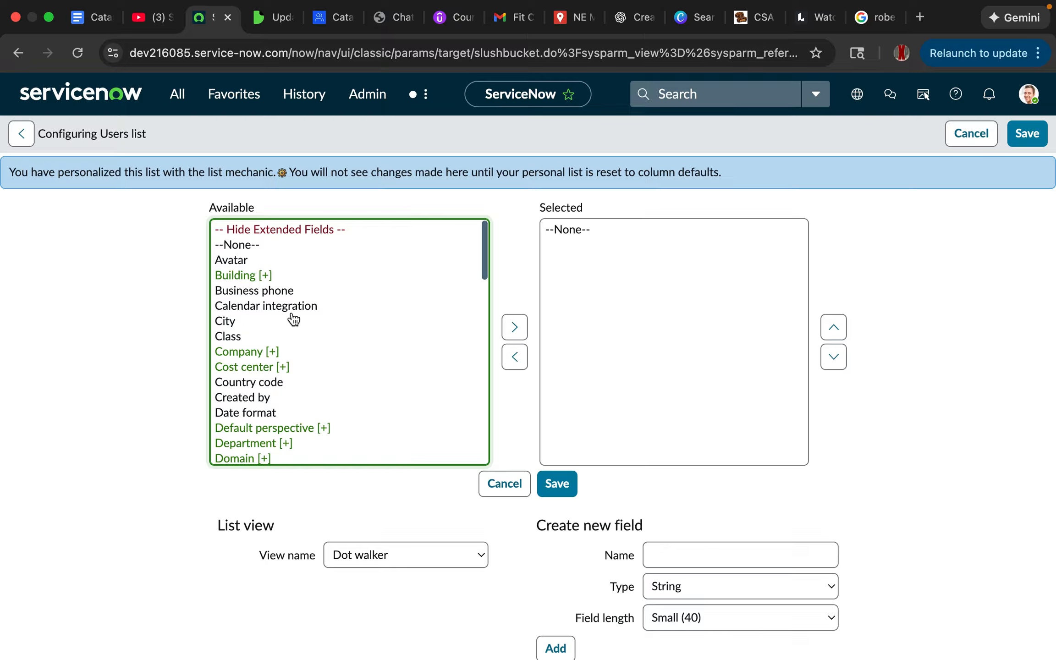
scroll(334, 325, down, 5)
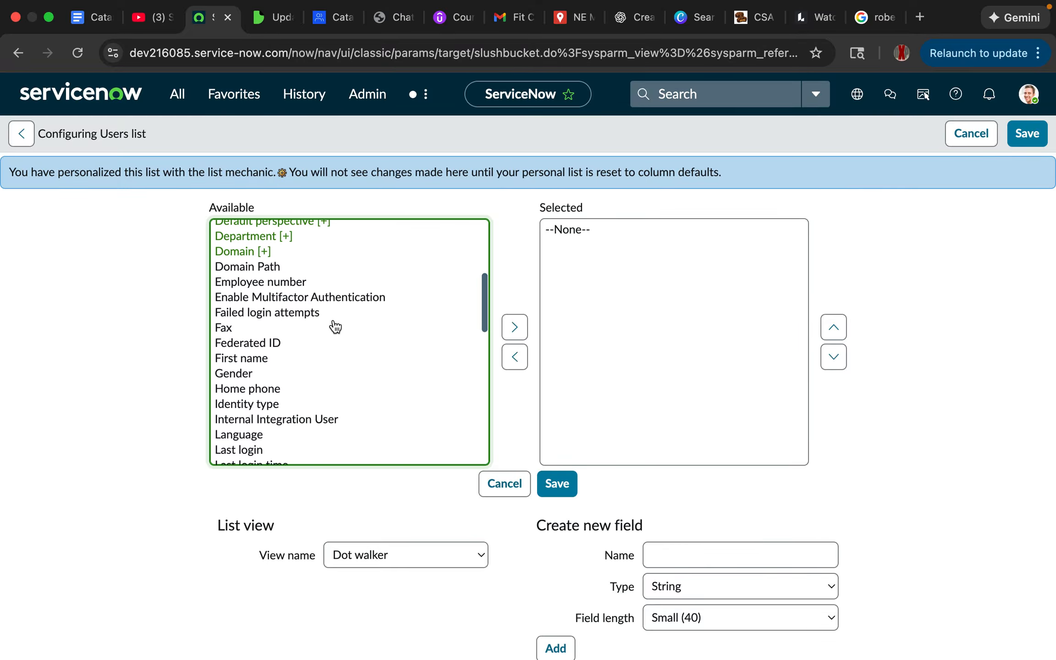
scroll(335, 327, up, 1)
scroll(335, 326, down, 3)
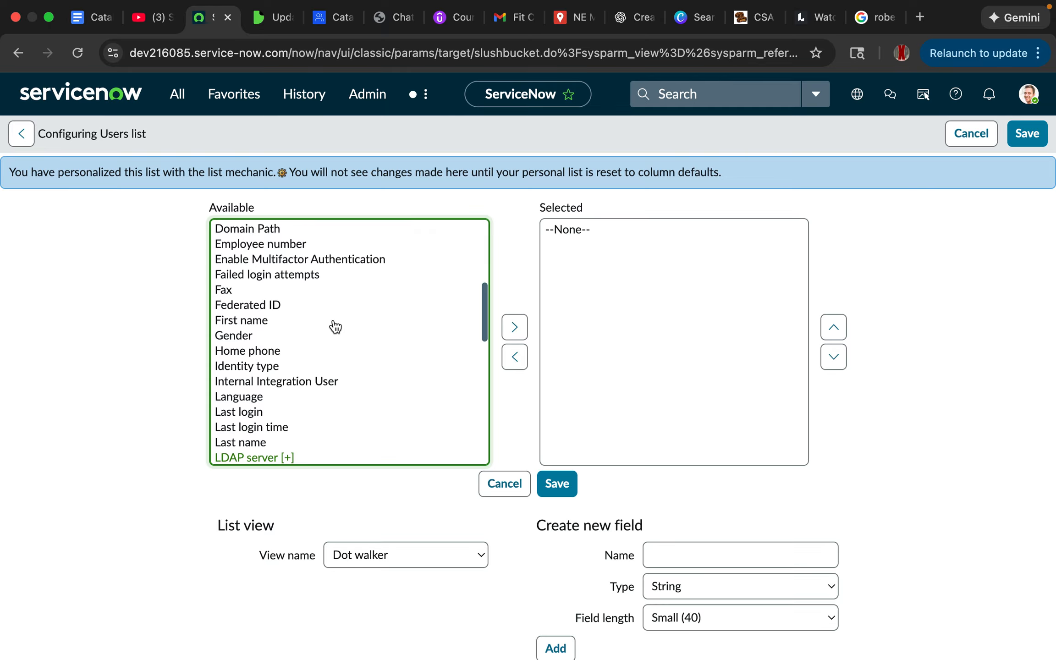
click(250, 321)
click(515, 327)
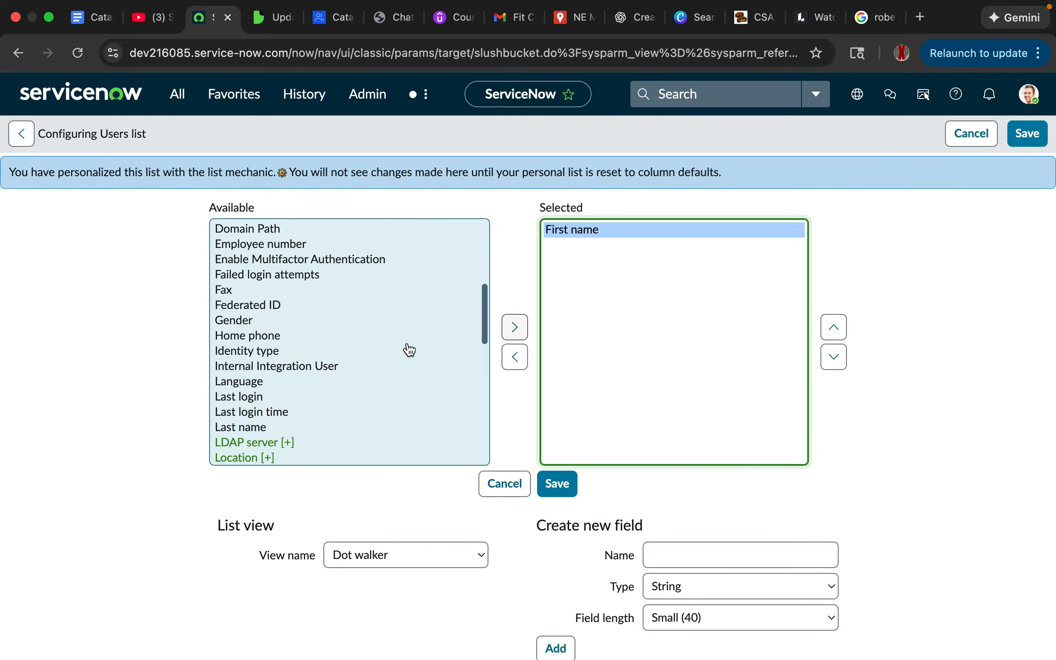
scroll(366, 352, down, 5)
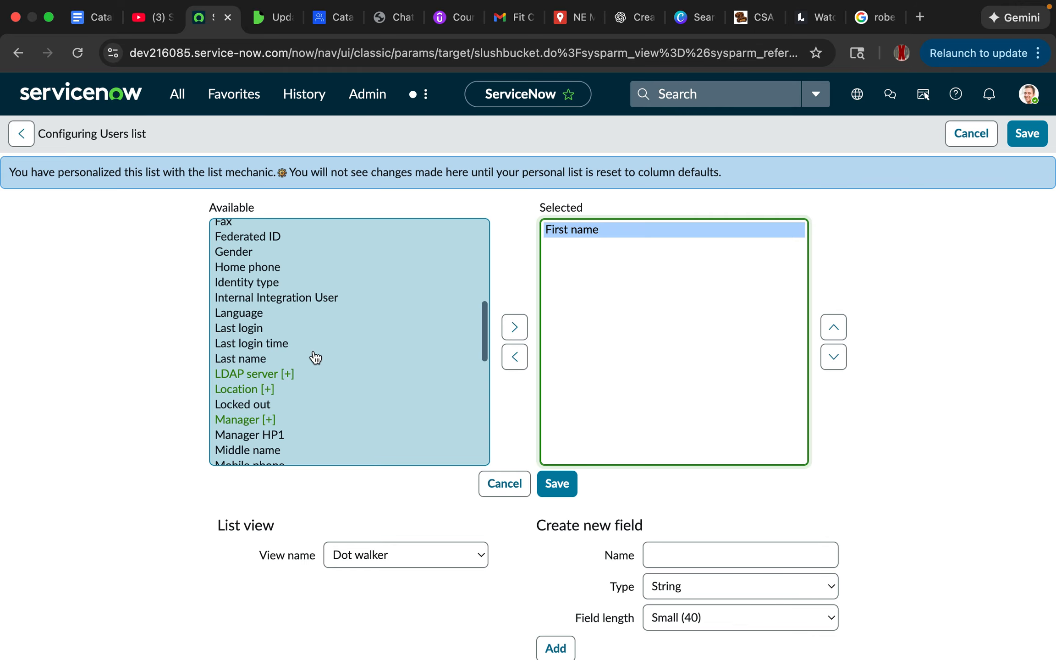
click(250, 363)
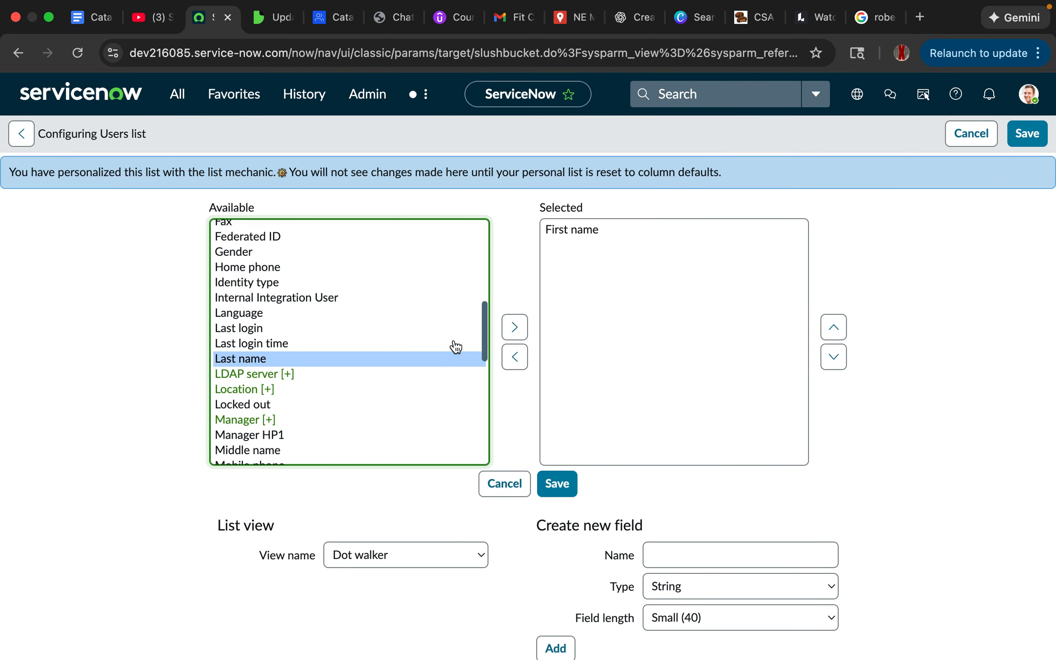
click(514, 327)
Expand the Schedule reference field in the available fields to reach its related table's fields.
scroll(333, 376, down, 2)
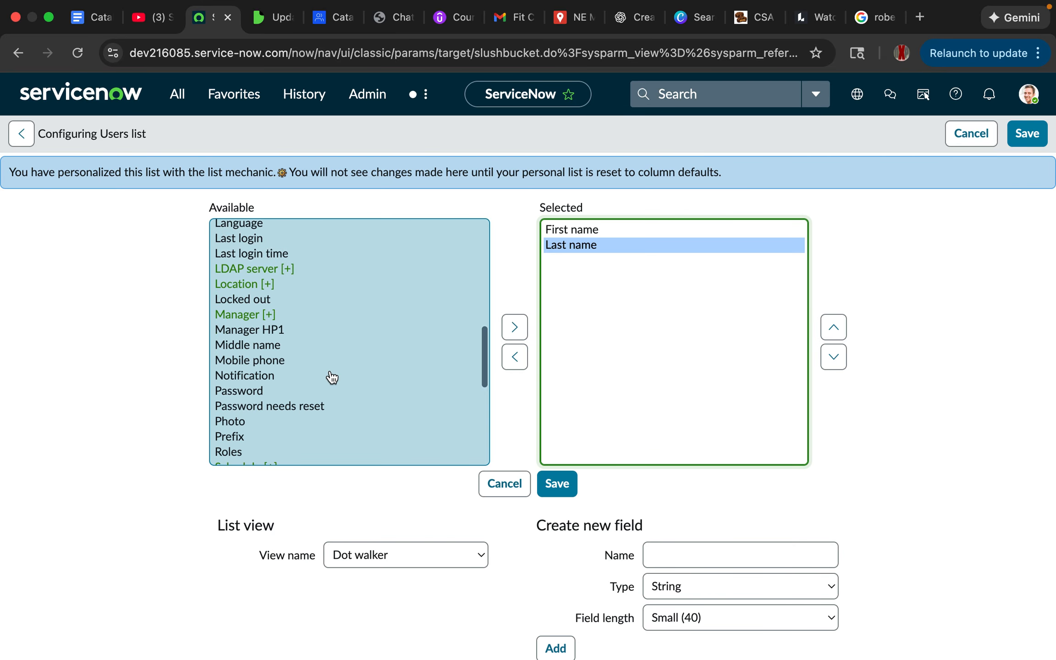
scroll(332, 377, down, 4)
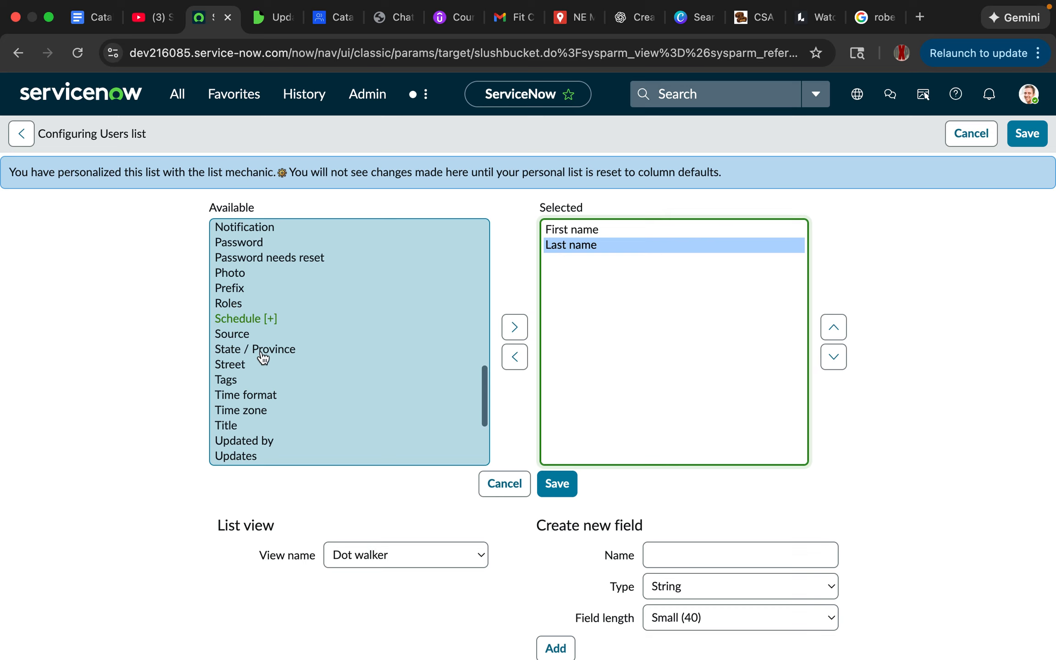
scroll(306, 369, down, 3)
scroll(306, 370, down, 1)
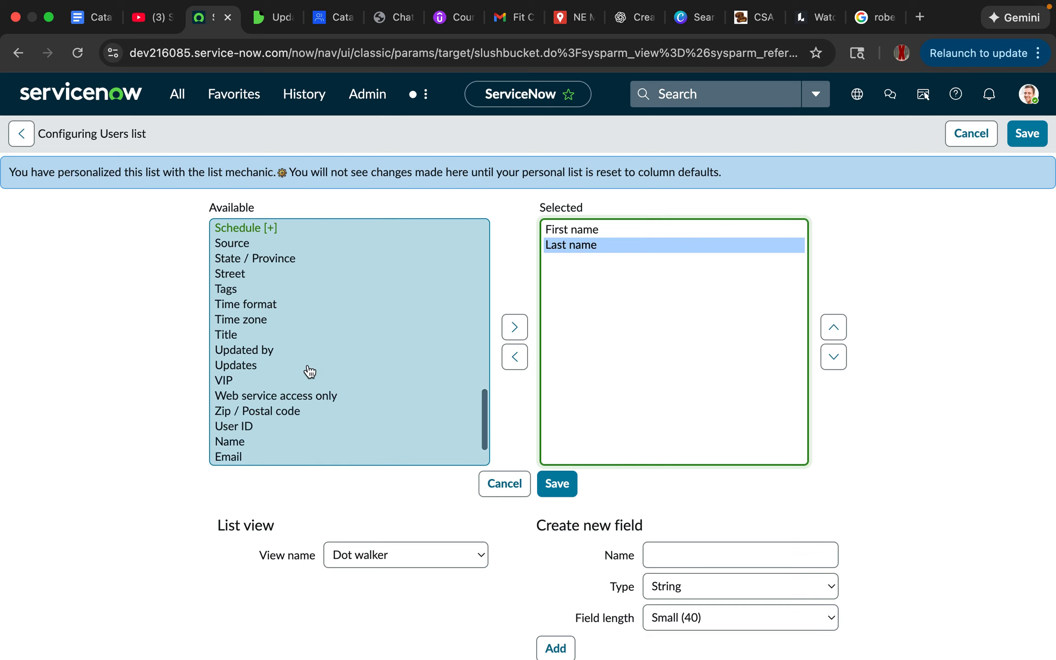
scroll(318, 337, up, 2)
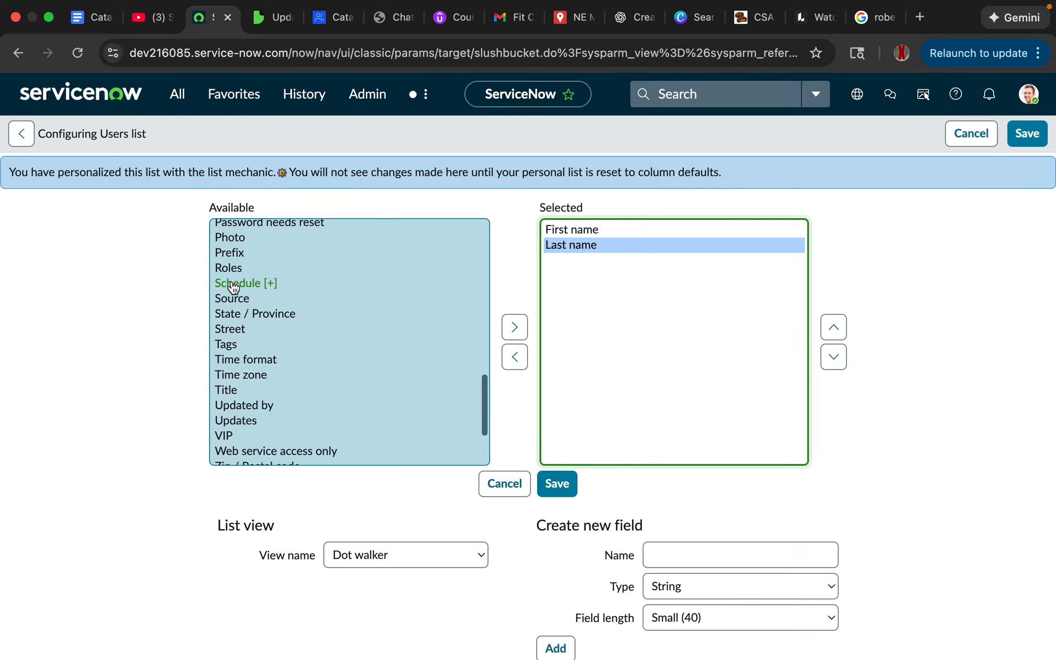
click(272, 288)
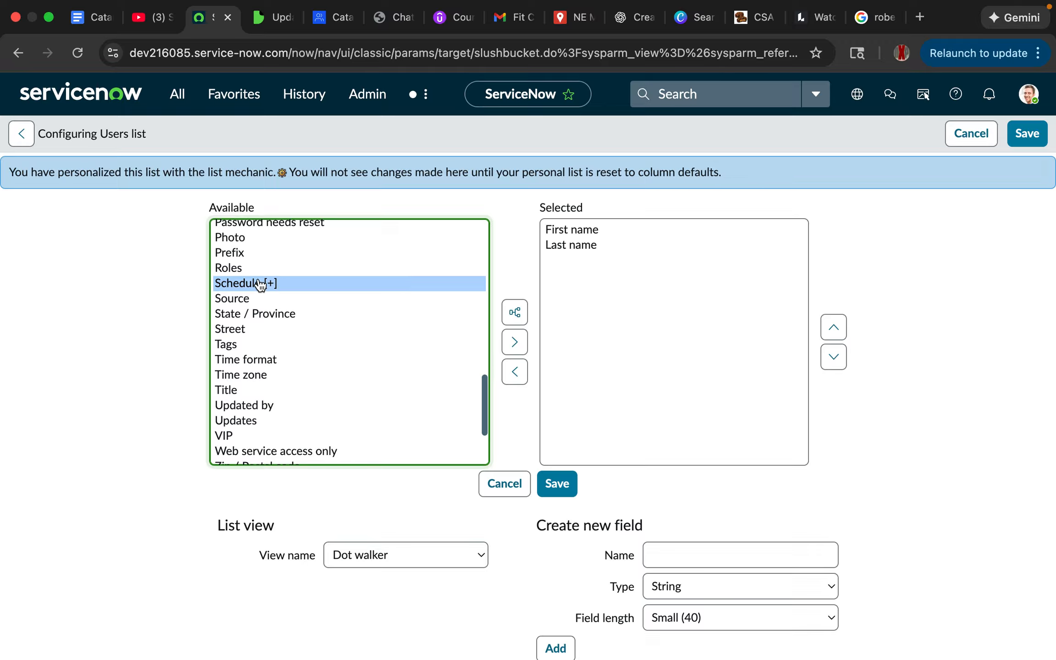
click(515, 313)
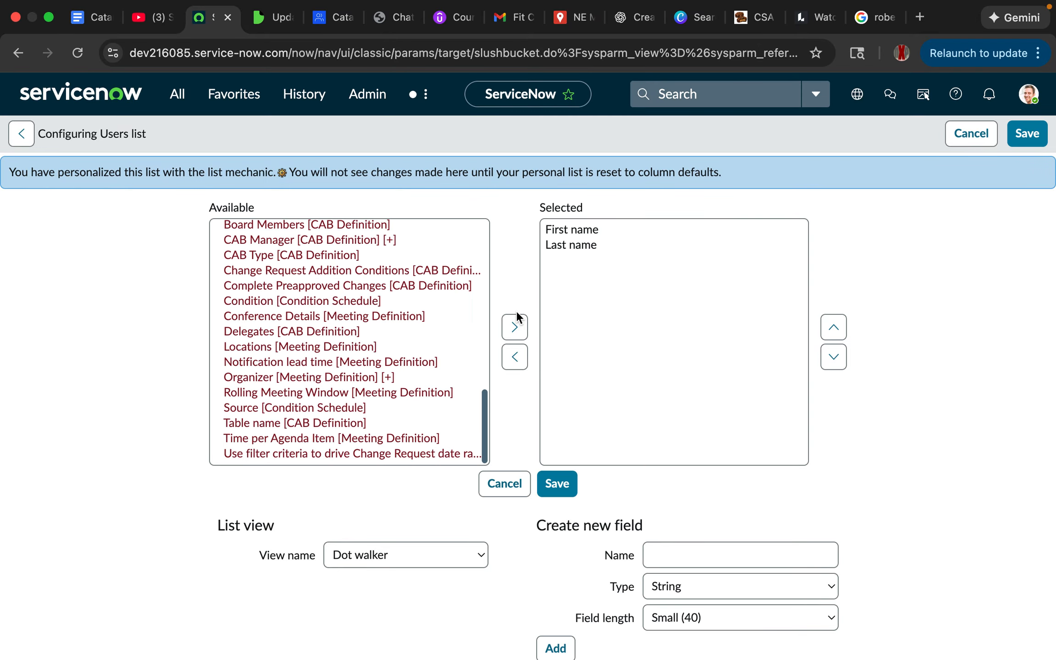
Look through the Schedule table's available fields, including the extended fields from Meeting Definition, CAB Definition and Condition Schedule.
key(super+a)
scroll(384, 293, down, 1)
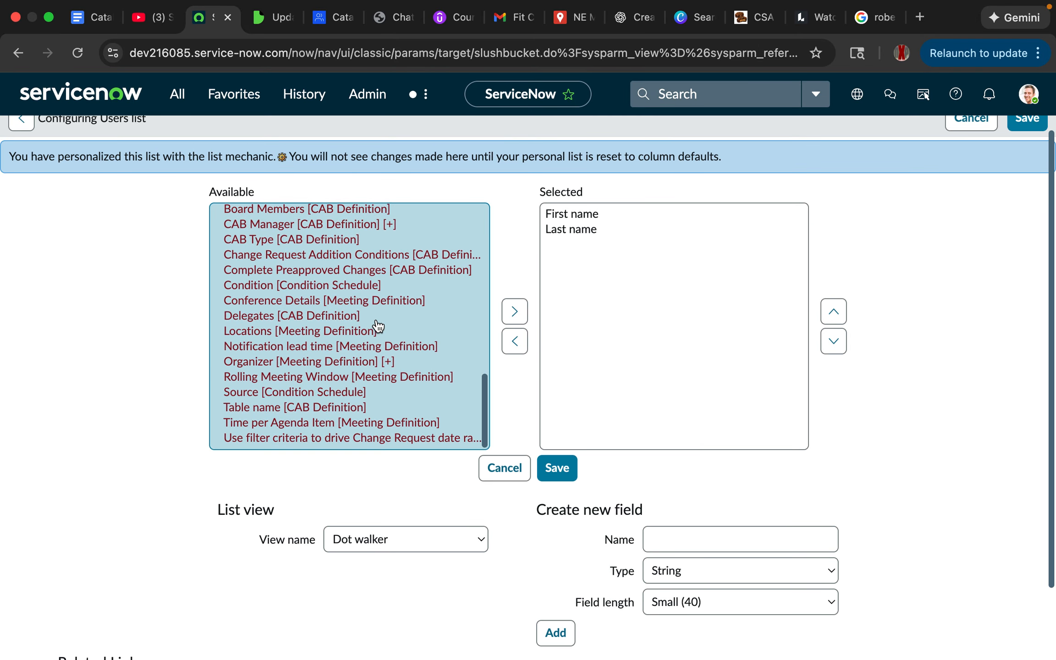
scroll(377, 327, up, 12)
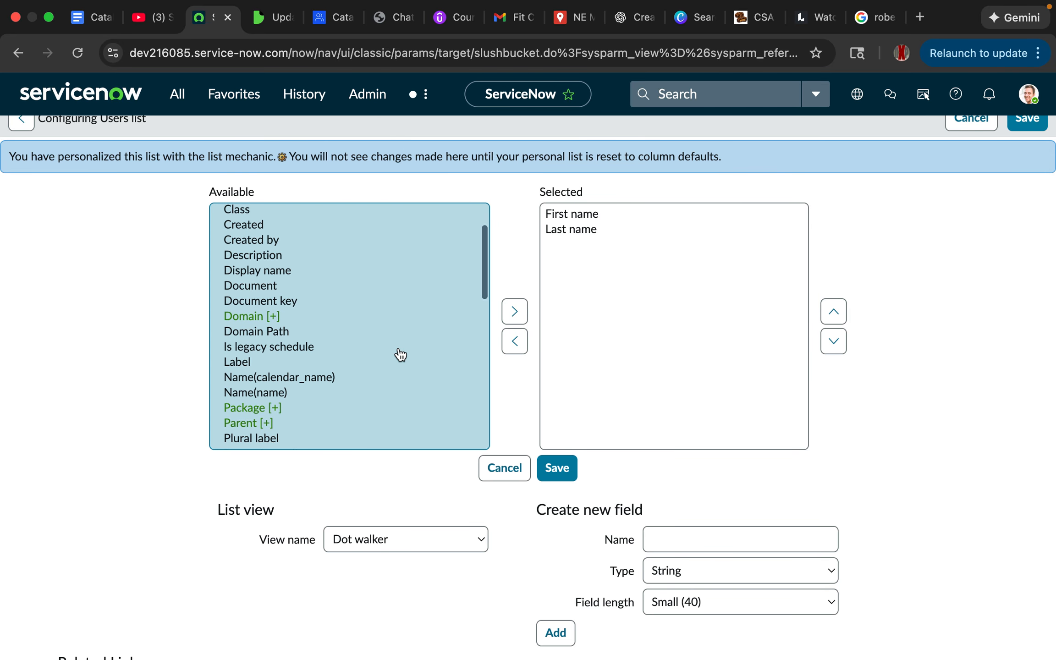
scroll(400, 354, down, 10)
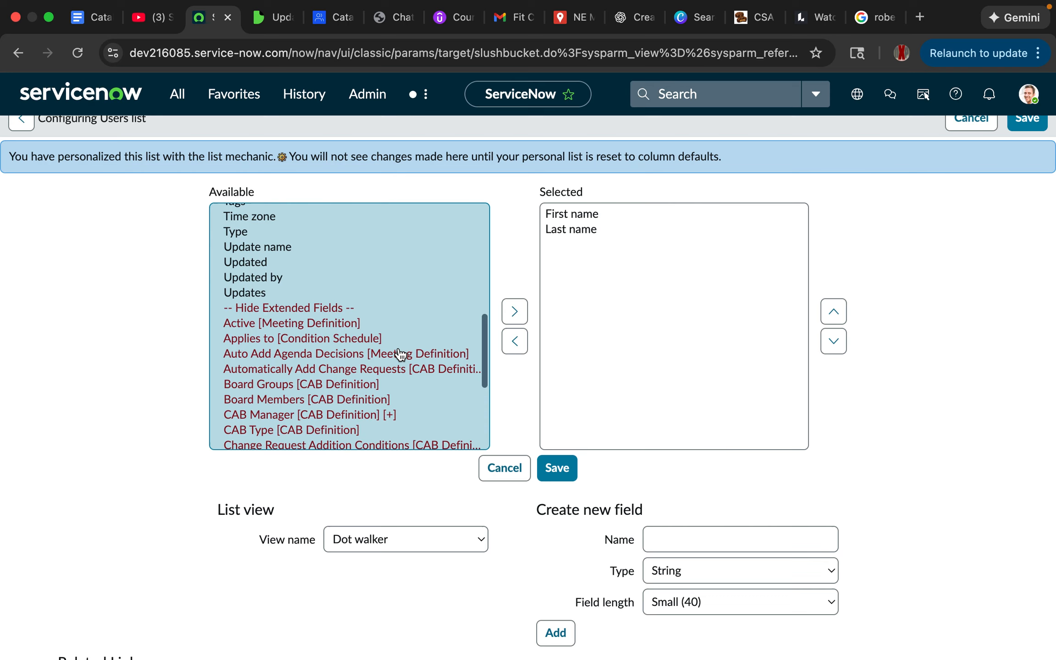
scroll(397, 356, up, 12)
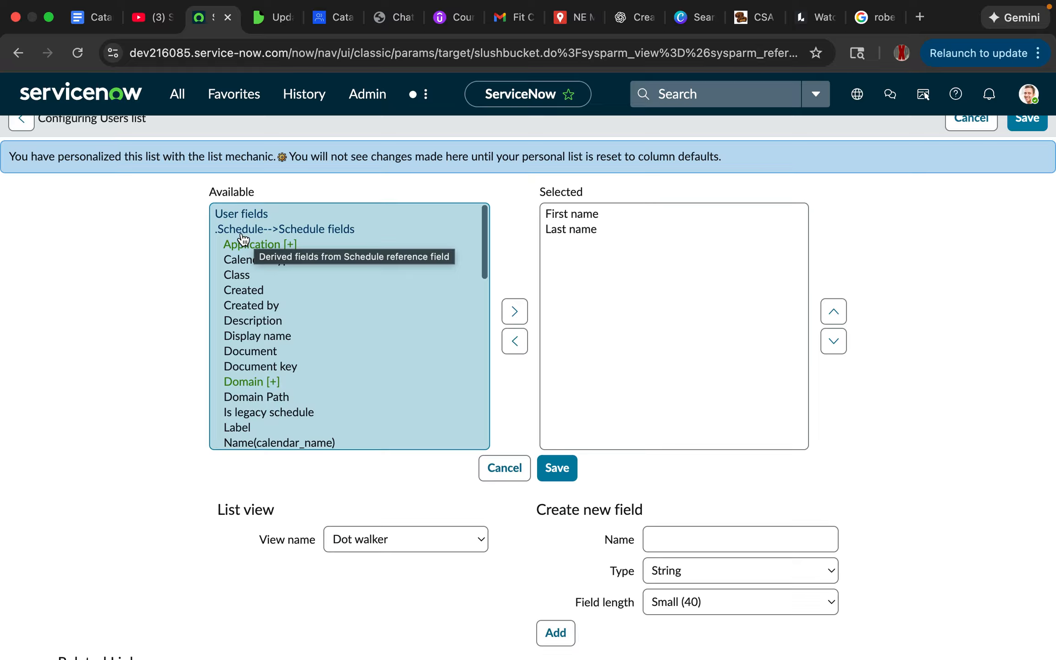
scroll(306, 321, down, 10)
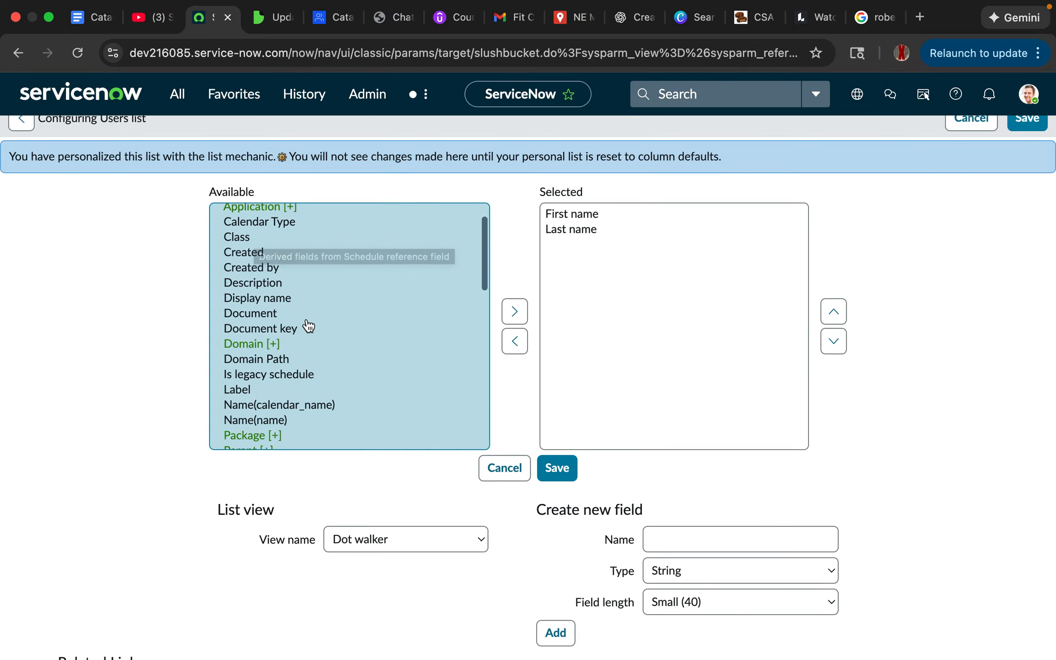
scroll(308, 325, down, 4)
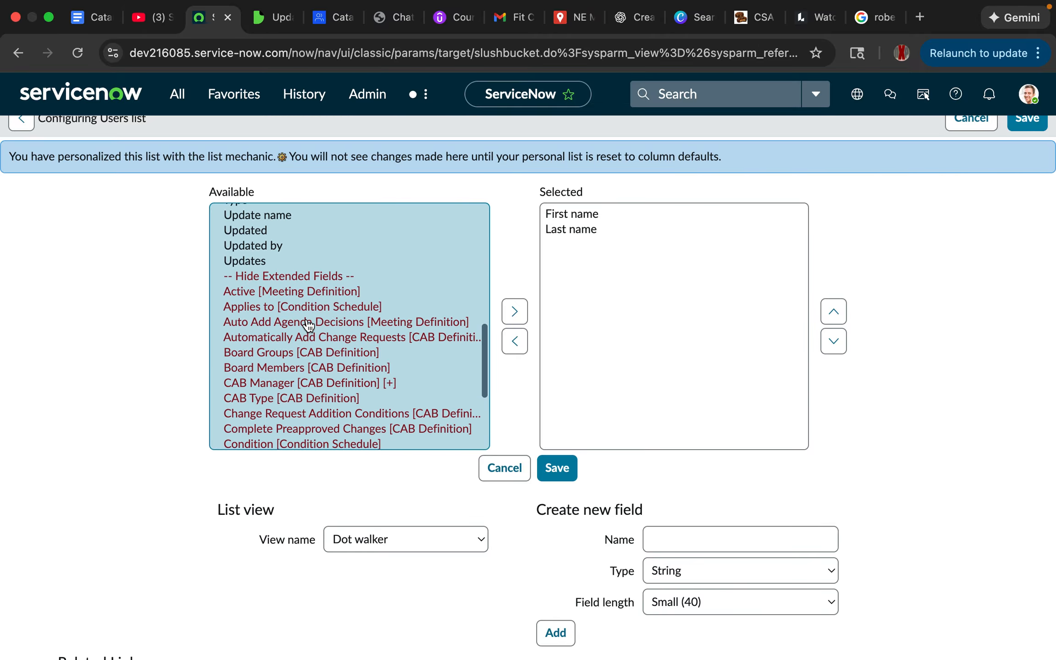
scroll(308, 325, up, 5)
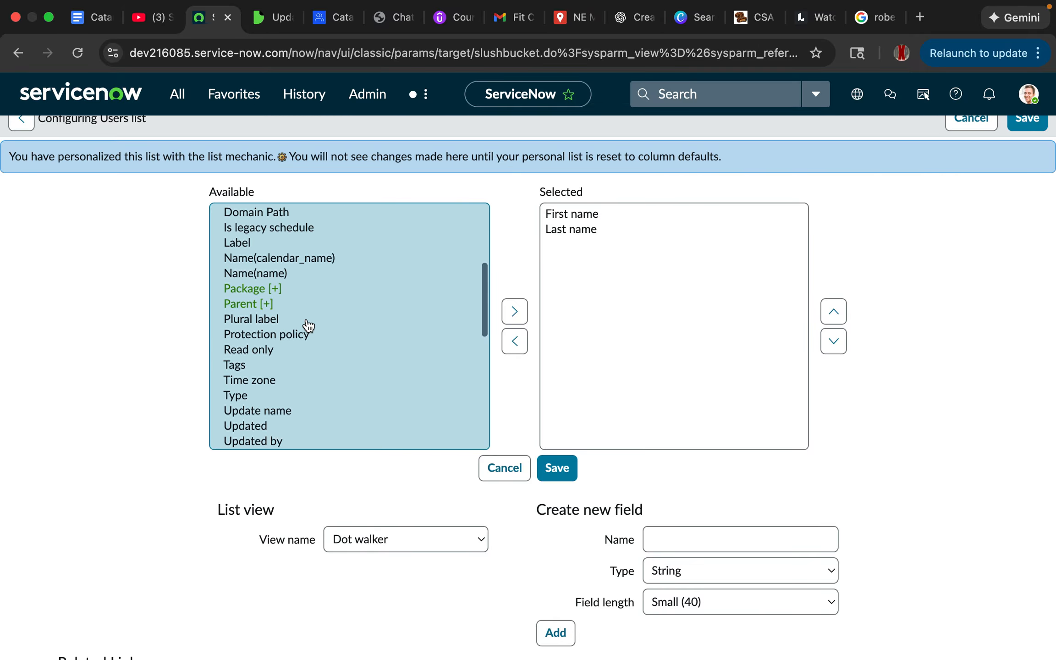
scroll(308, 326, down, 2)
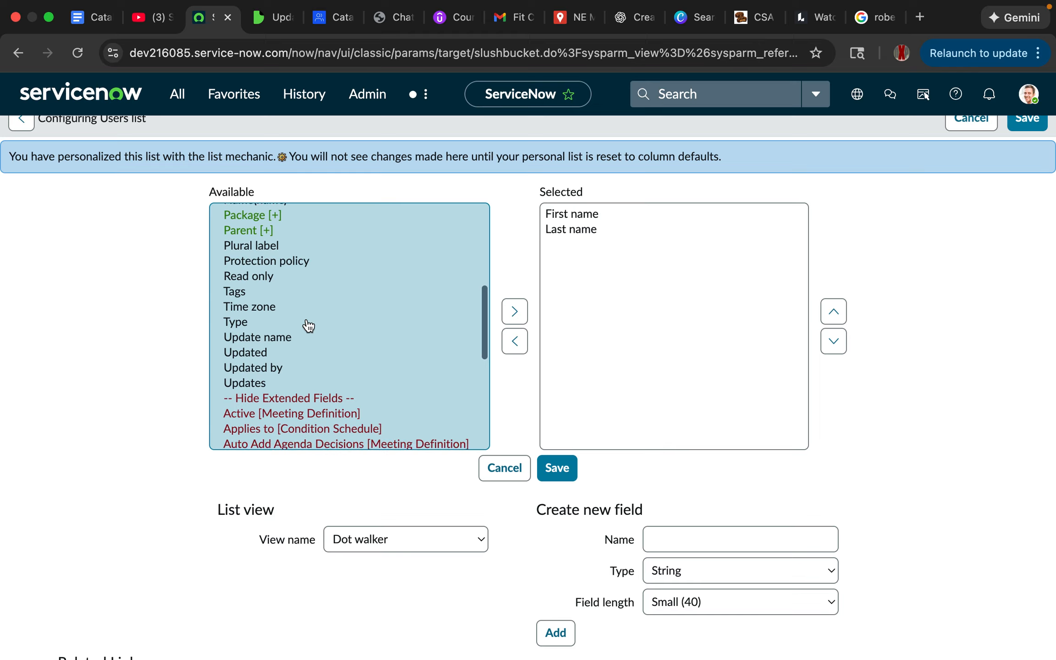
scroll(308, 325, down, 6)
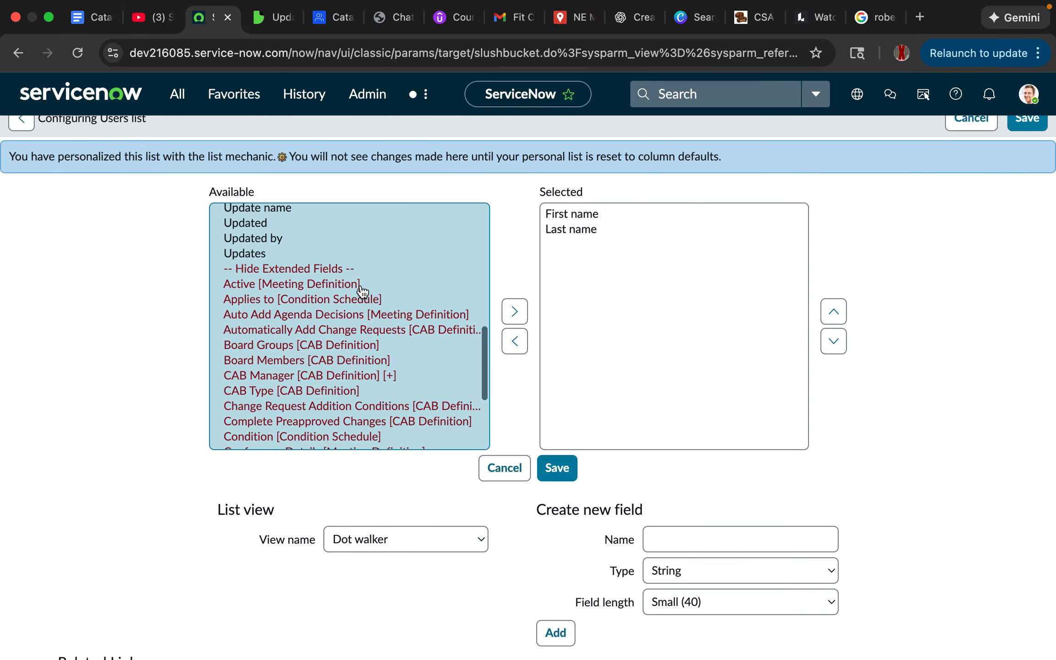
scroll(333, 341, down, 6)
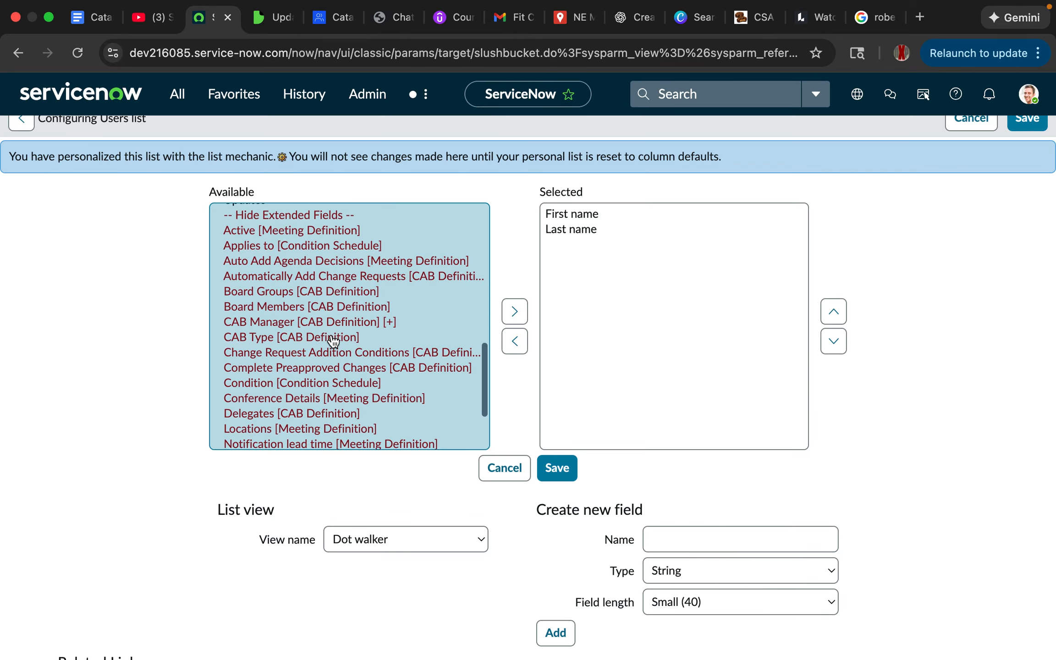
scroll(334, 341, down, 5)
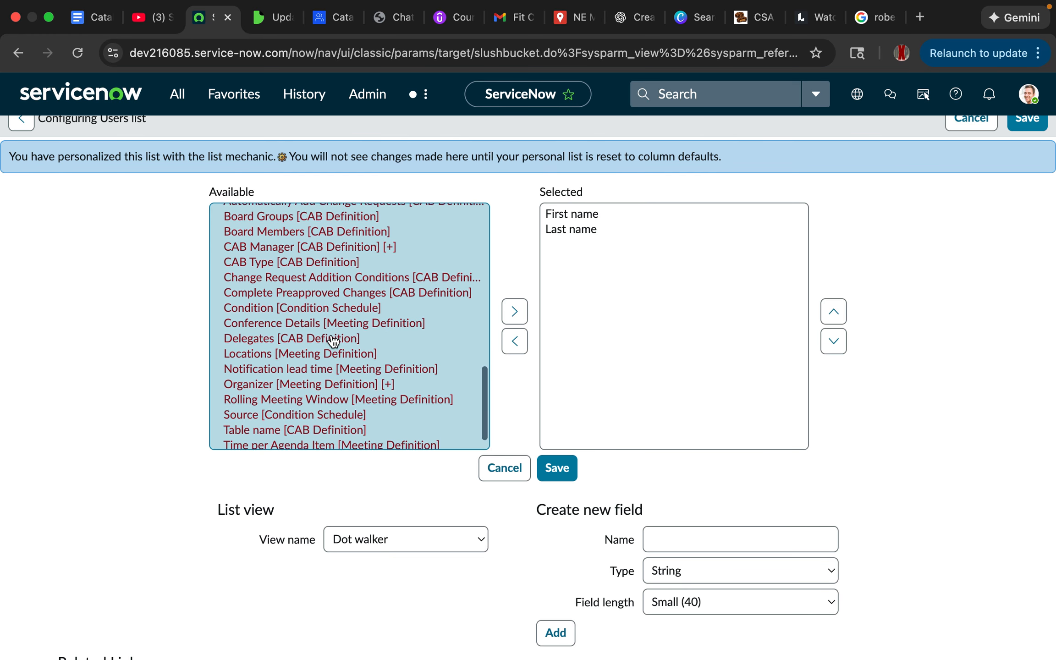
scroll(333, 341, down, 1)
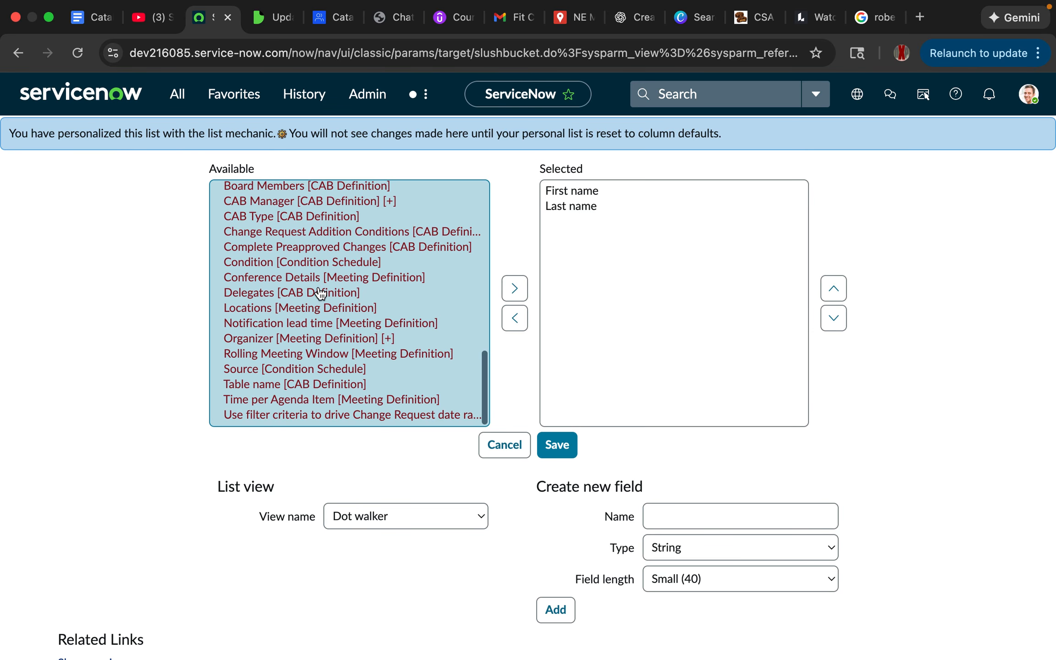
Add the Schedule table's extended field Active [Meeting Definition] to the Dot walker view's selected columns.
scroll(320, 294, up, 5)
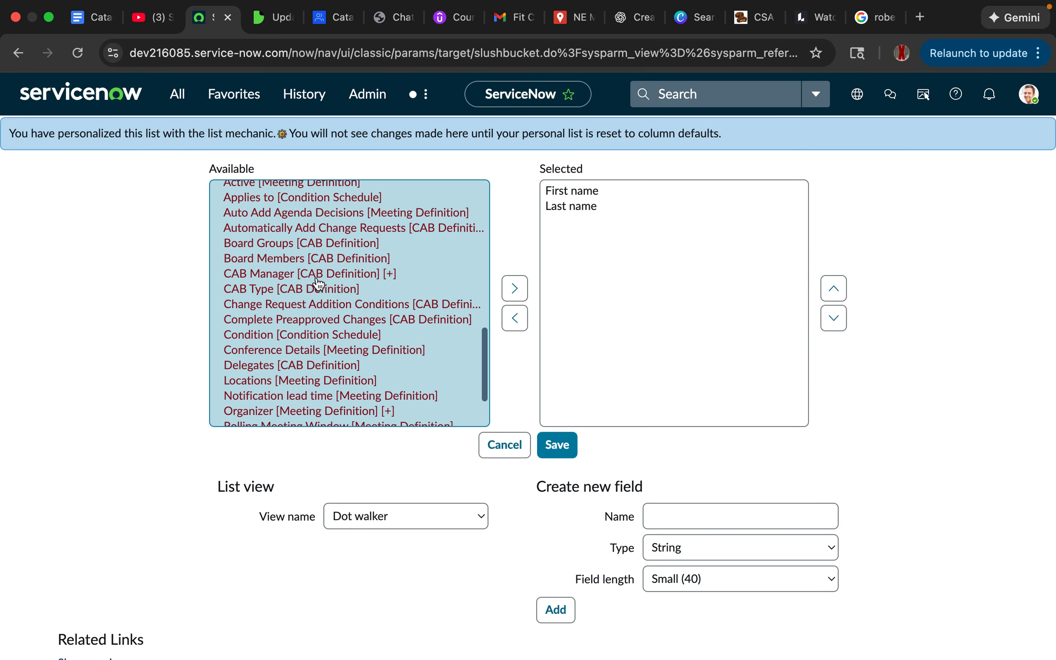
scroll(318, 284, up, 2)
scroll(319, 284, up, 4)
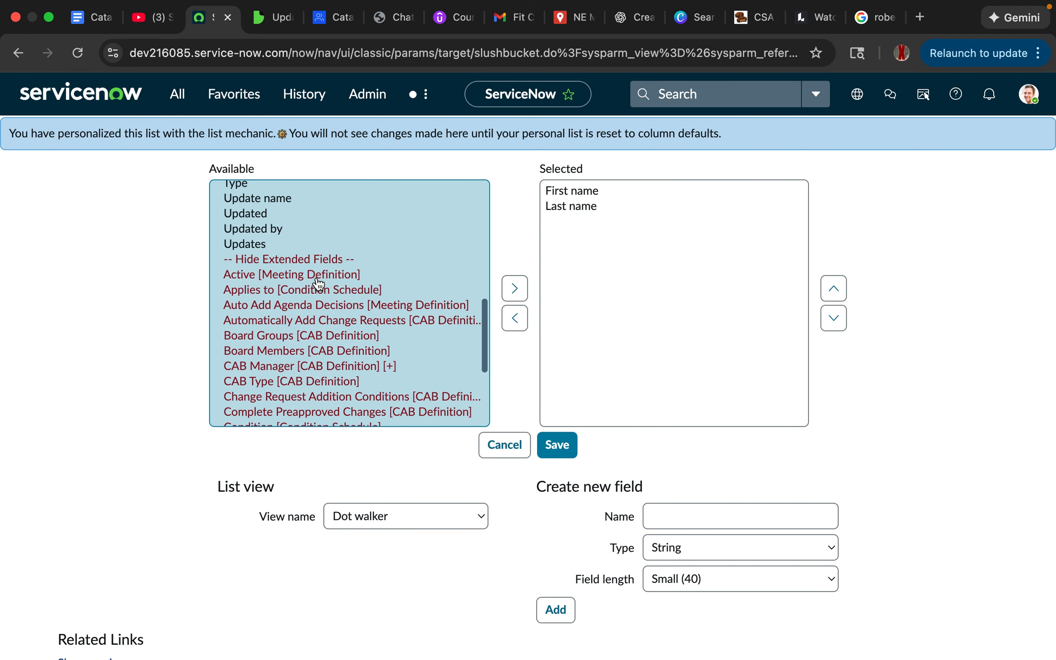
click(237, 275)
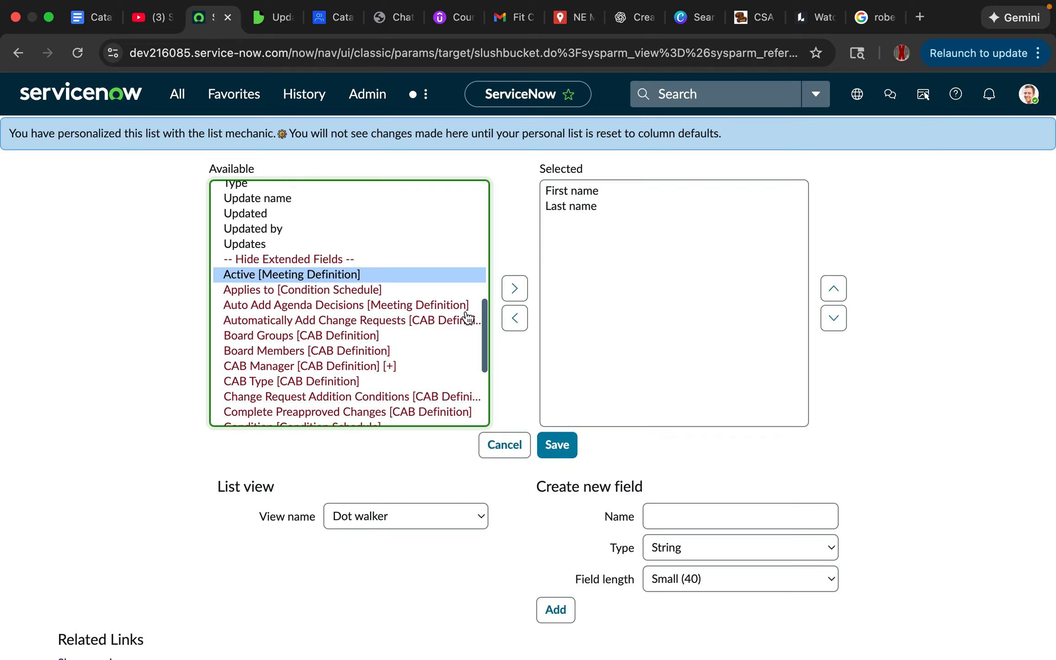
click(514, 289)
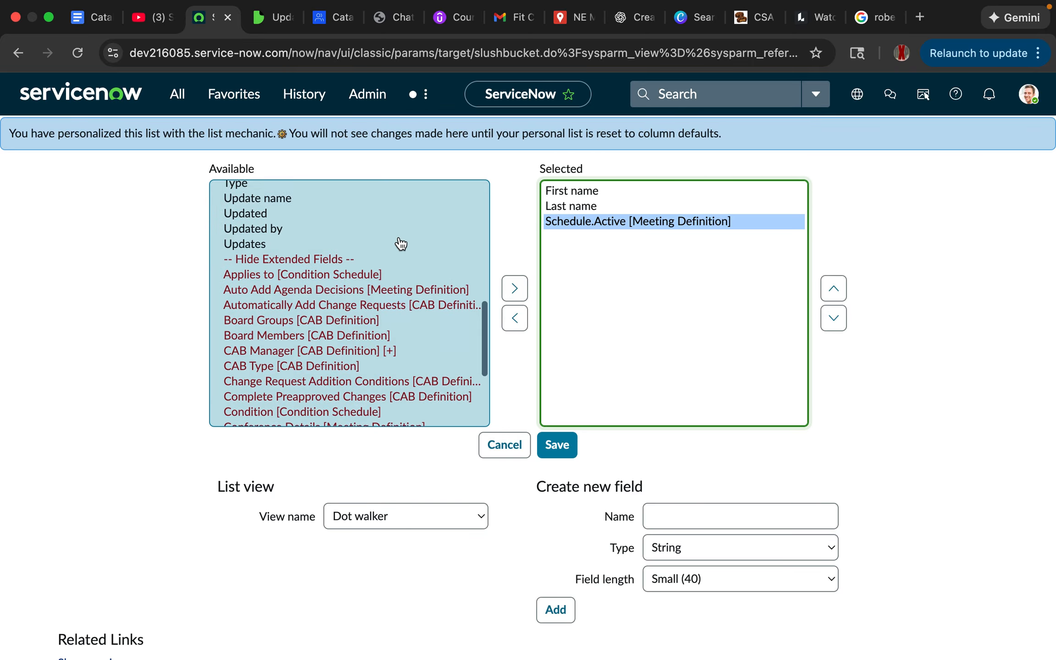
Expand the Application reference field under the Schedule fields to reach the Application table's fields.
scroll(401, 244, up, 5)
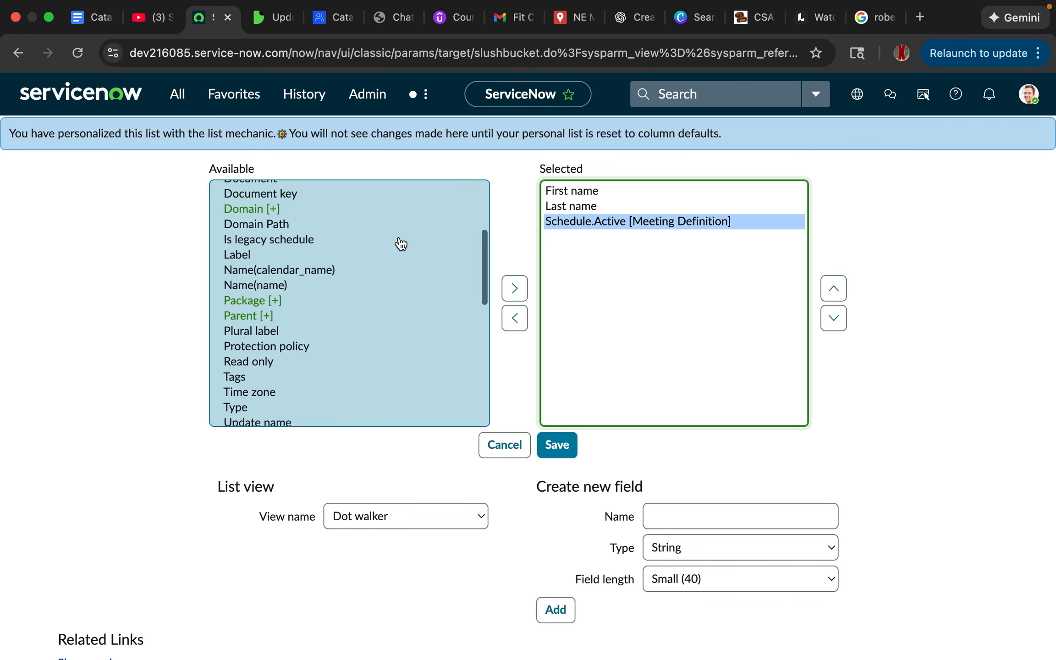
scroll(401, 243, up, 3)
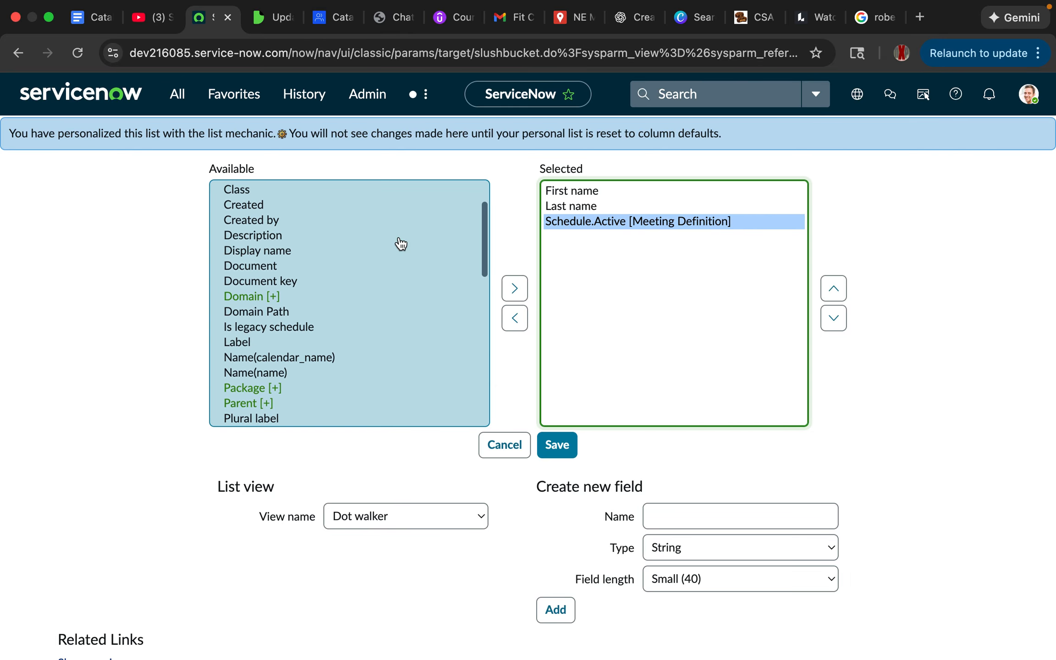
scroll(400, 243, up, 2)
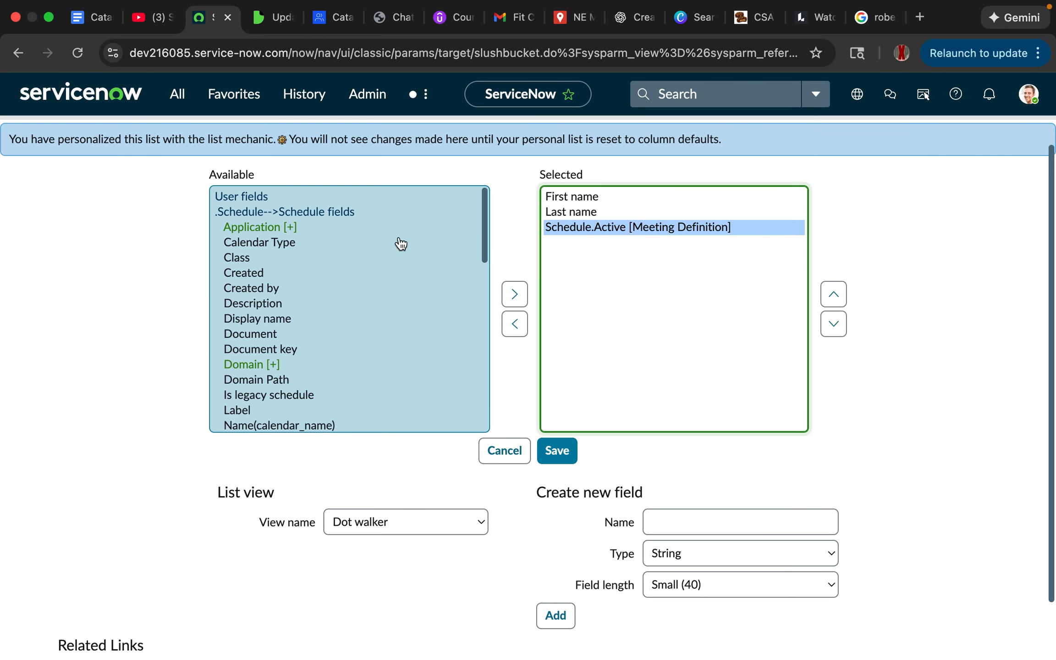
scroll(338, 288, down, 1)
scroll(338, 288, up, 1)
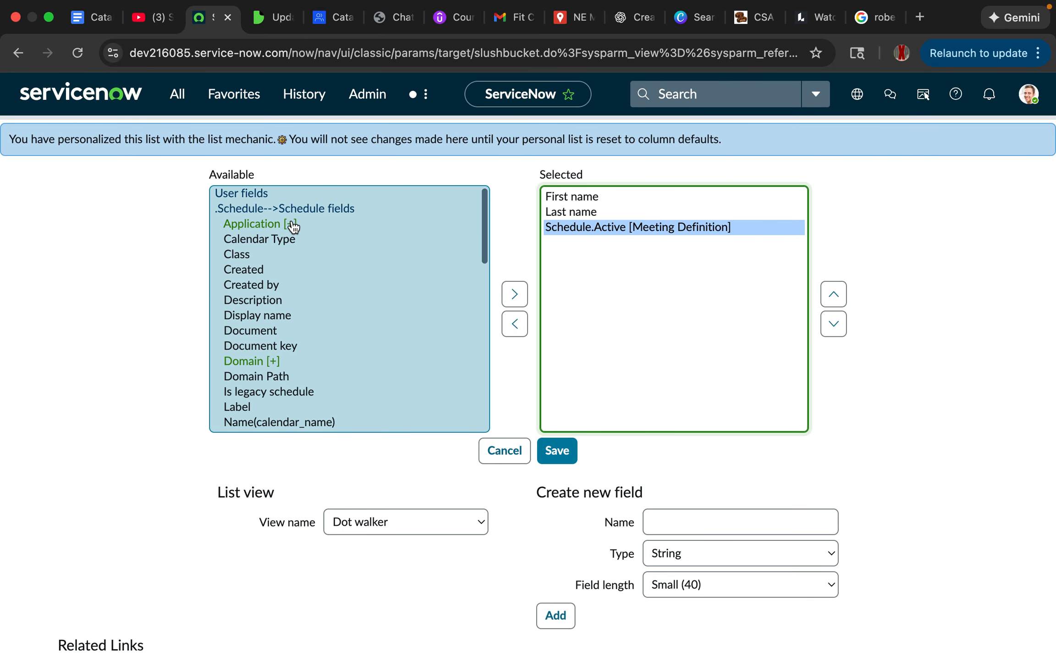
click(266, 226)
click(514, 279)
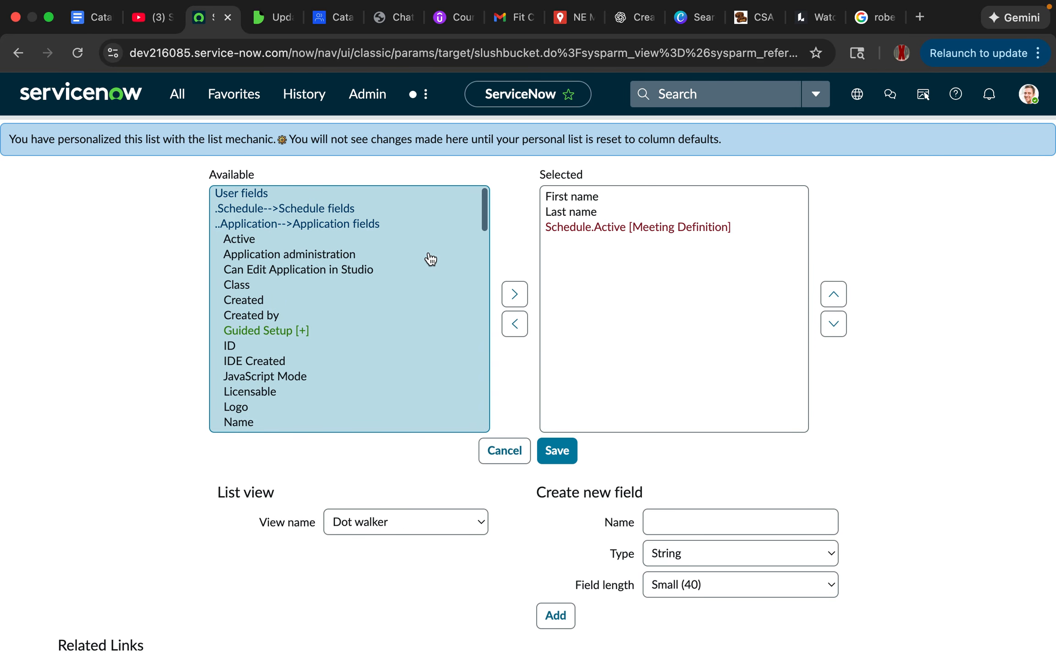
Add the Name field of the Application table, reached through Schedule, to the Dot walker view's selected columns.
scroll(416, 281, down, 1)
scroll(417, 285, down, 10)
scroll(417, 286, down, 7)
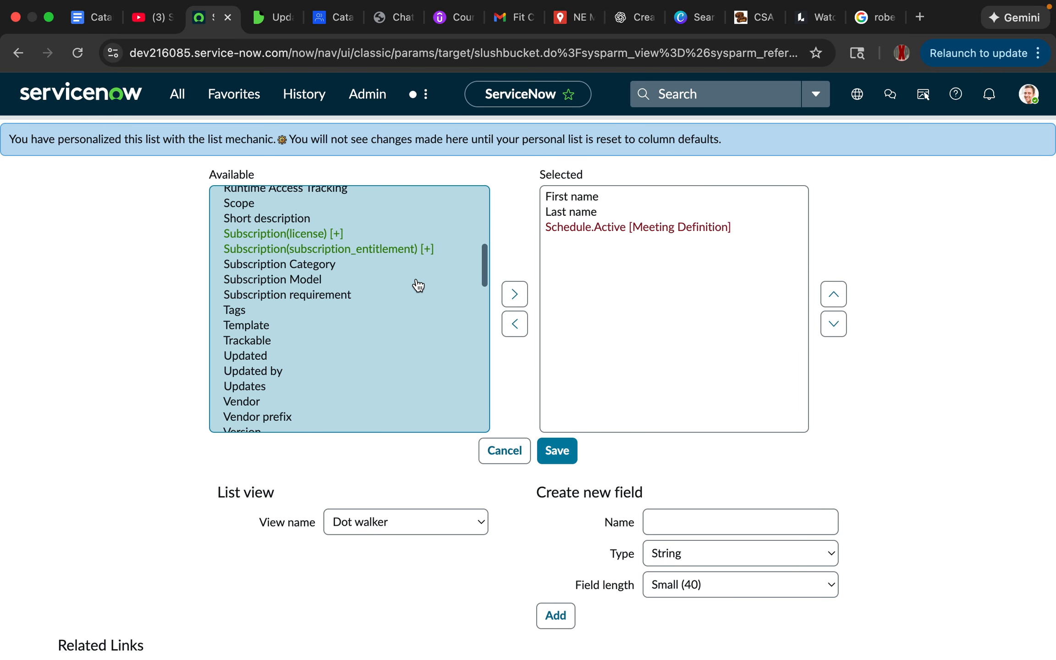
scroll(418, 285, down, 1)
scroll(418, 285, up, 5)
scroll(417, 285, up, 5)
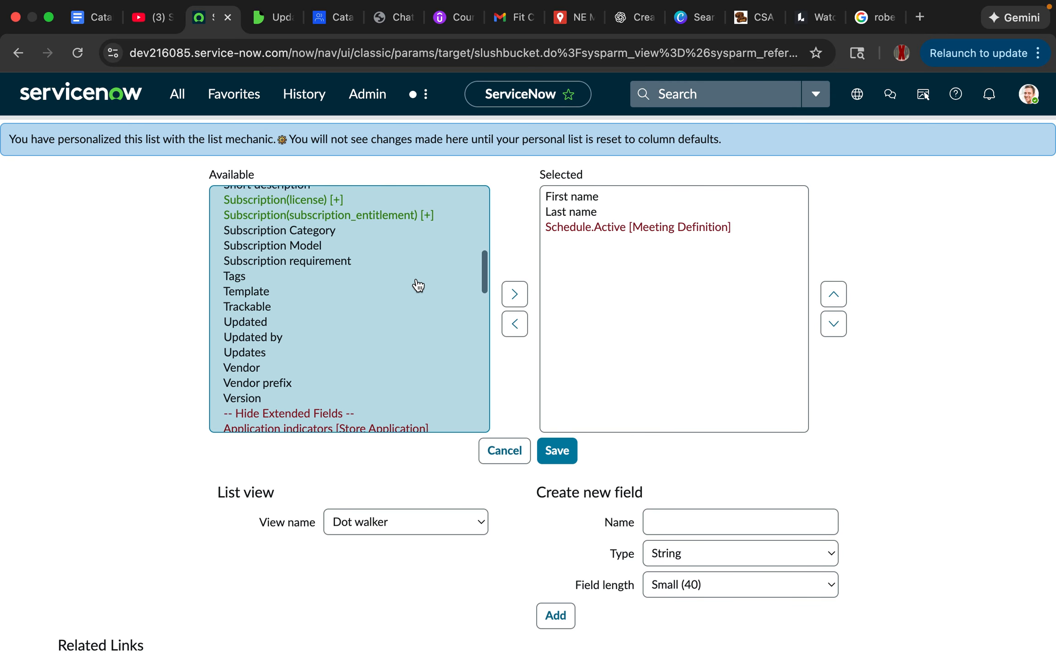
scroll(417, 285, up, 4)
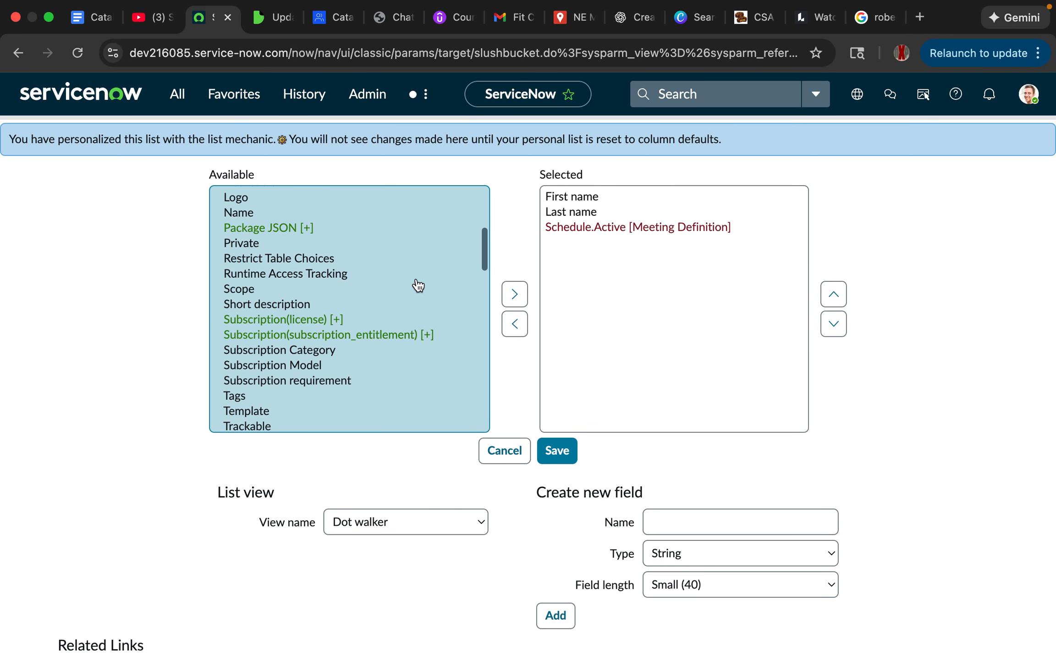
scroll(417, 285, up, 1)
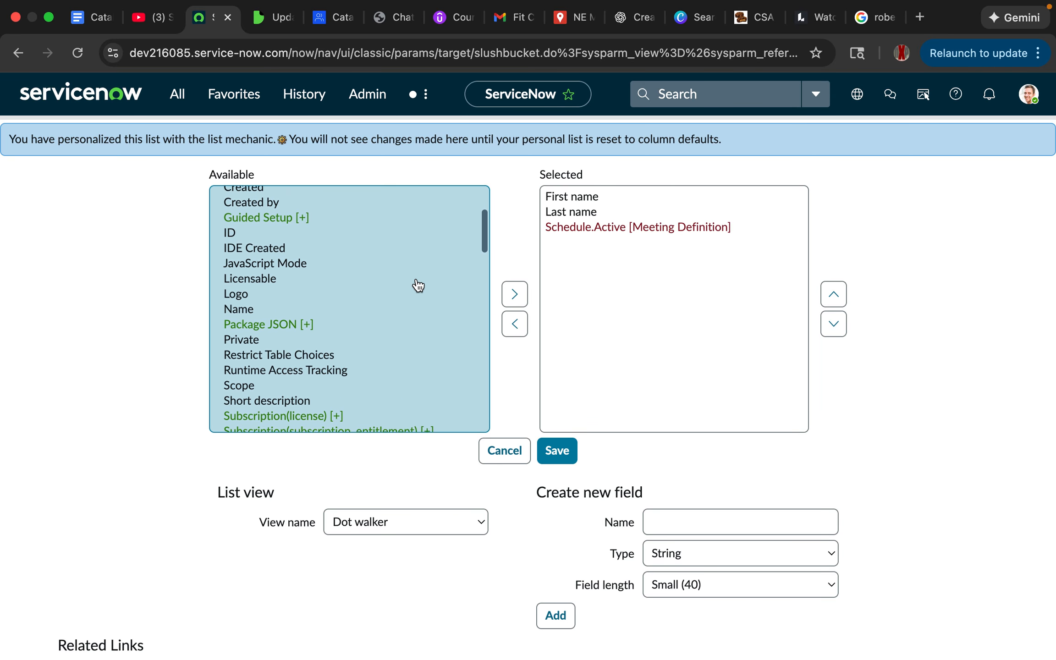
click(239, 311)
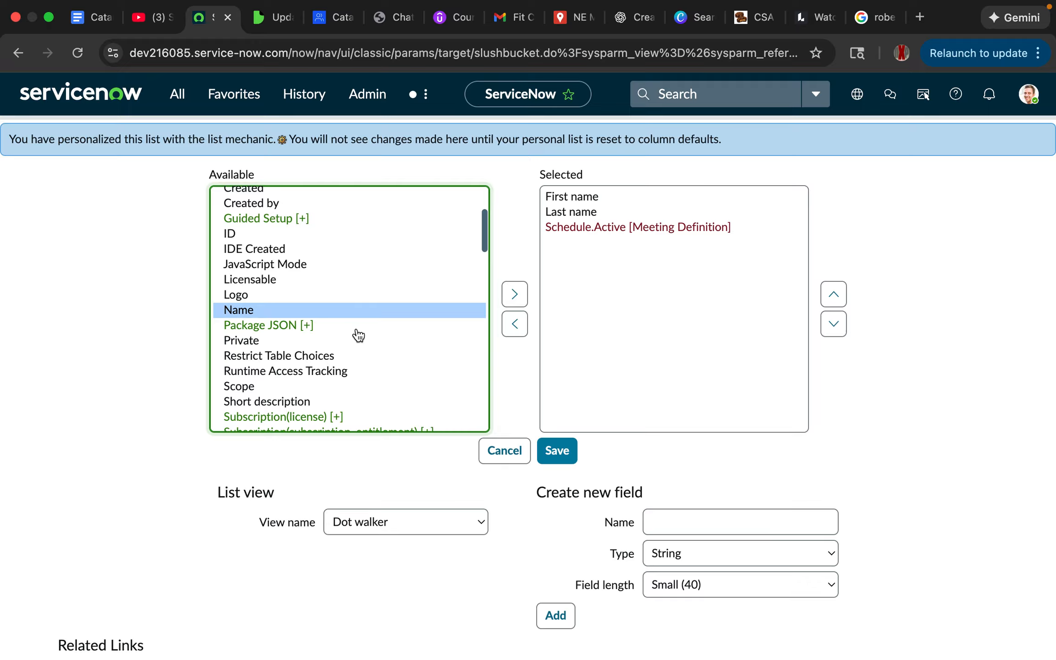
click(516, 296)
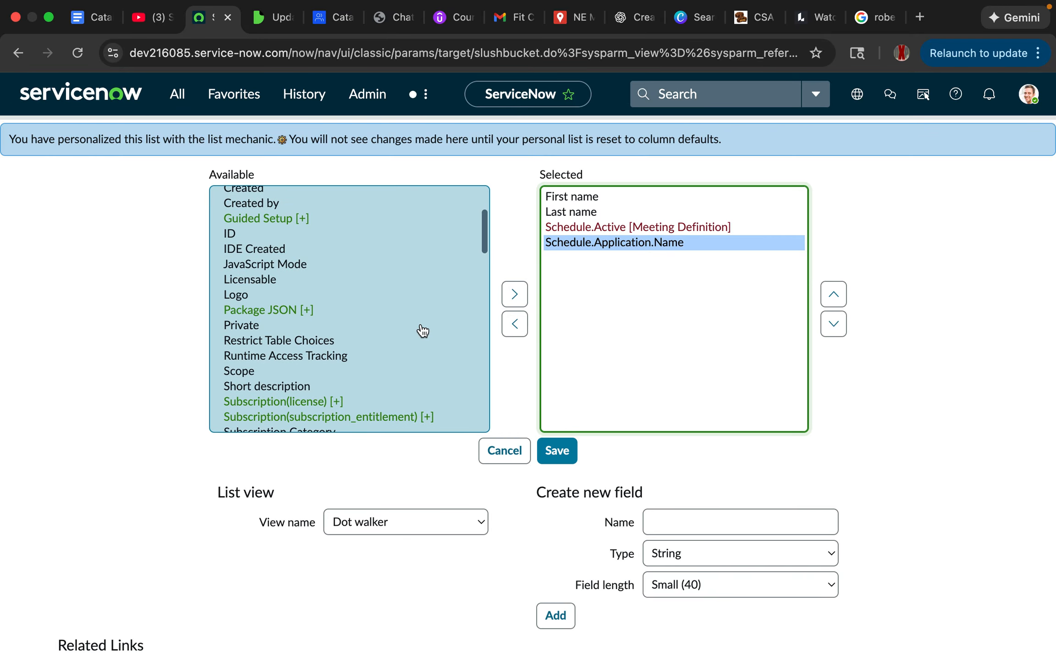
Add the Application table's extended field User role [Custom Application] to the Dot walker view's selected columns.
scroll(422, 330, down, 5)
scroll(422, 330, down, 5)
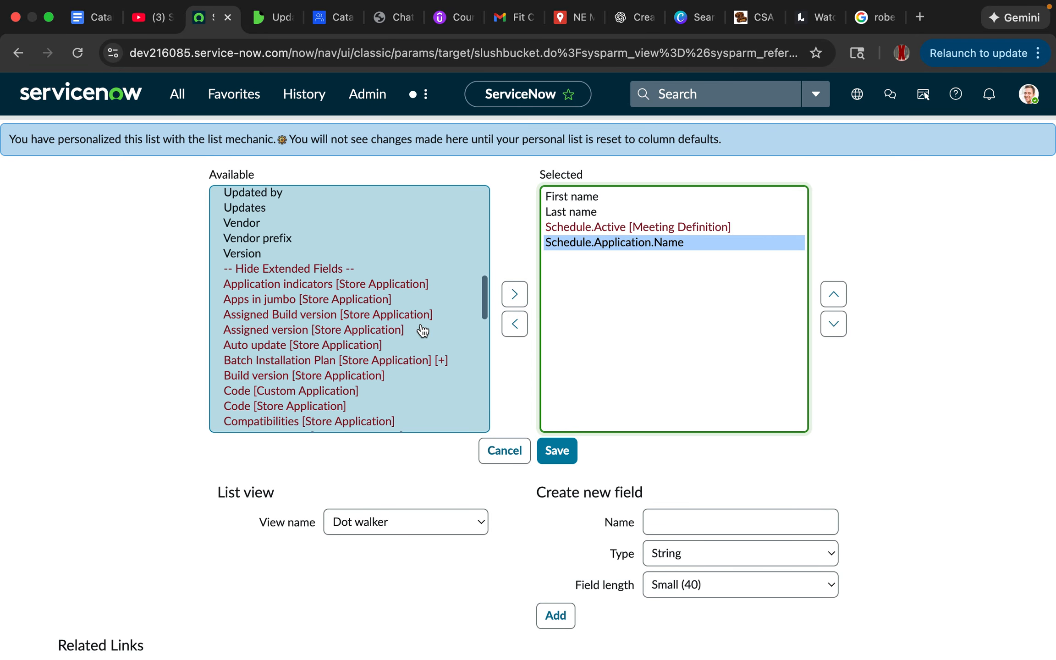
scroll(422, 330, down, 2)
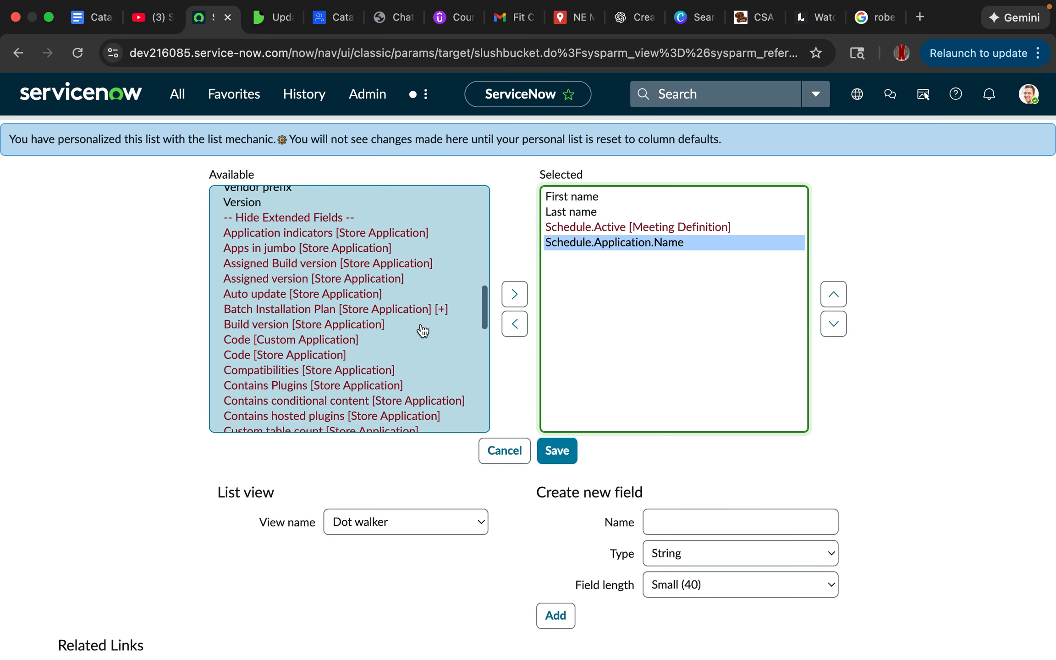
scroll(422, 330, down, 2)
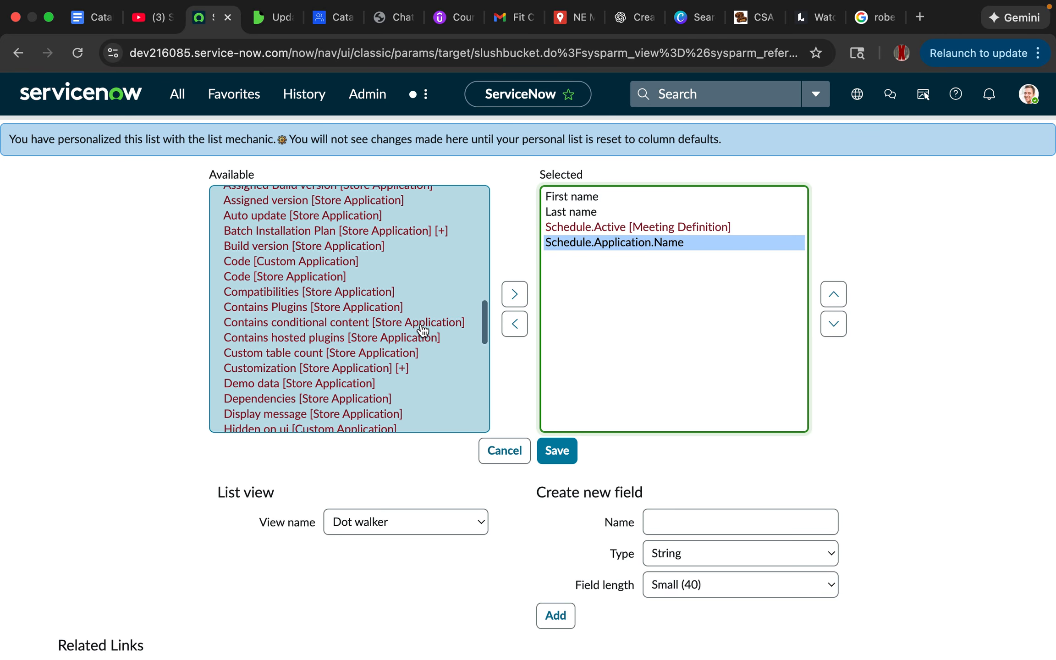
scroll(422, 330, down, 3)
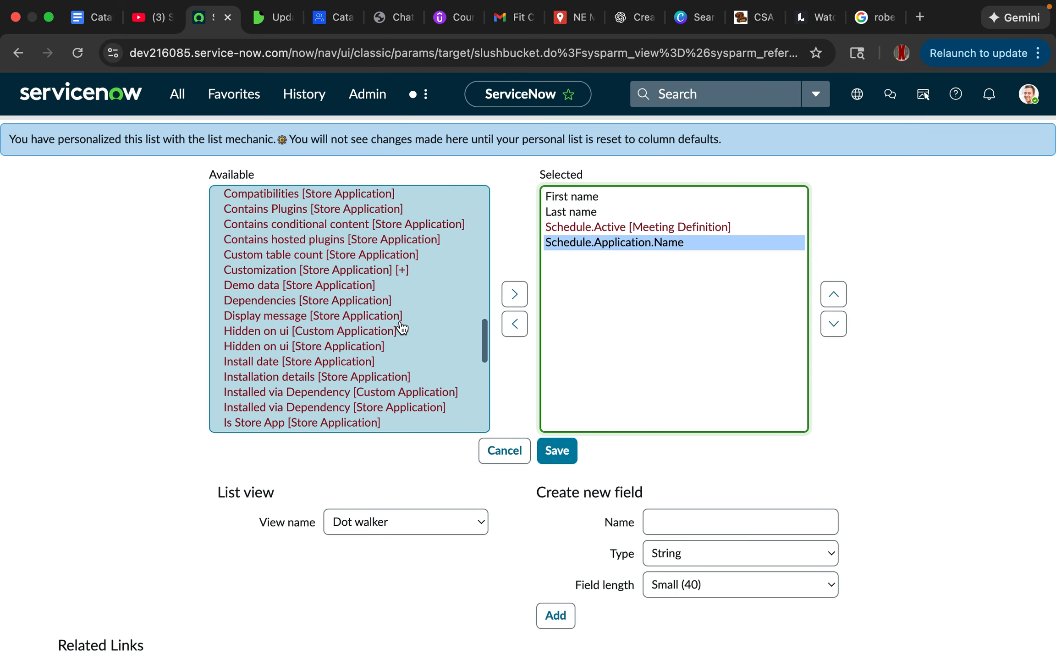
scroll(399, 328, down, 2)
scroll(402, 327, down, 3)
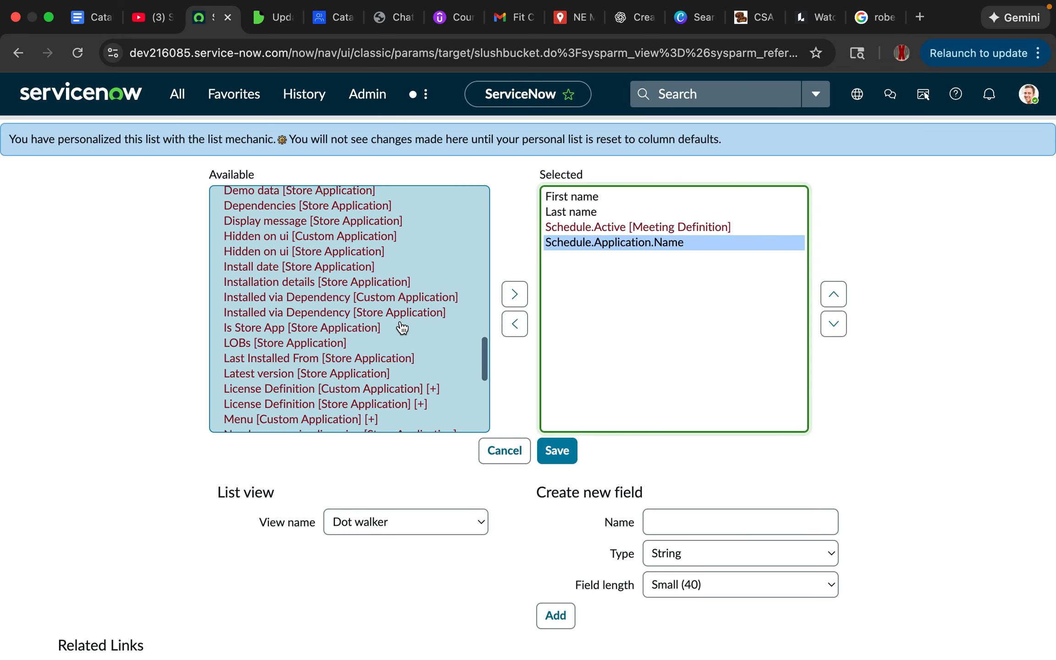
scroll(402, 327, down, 7)
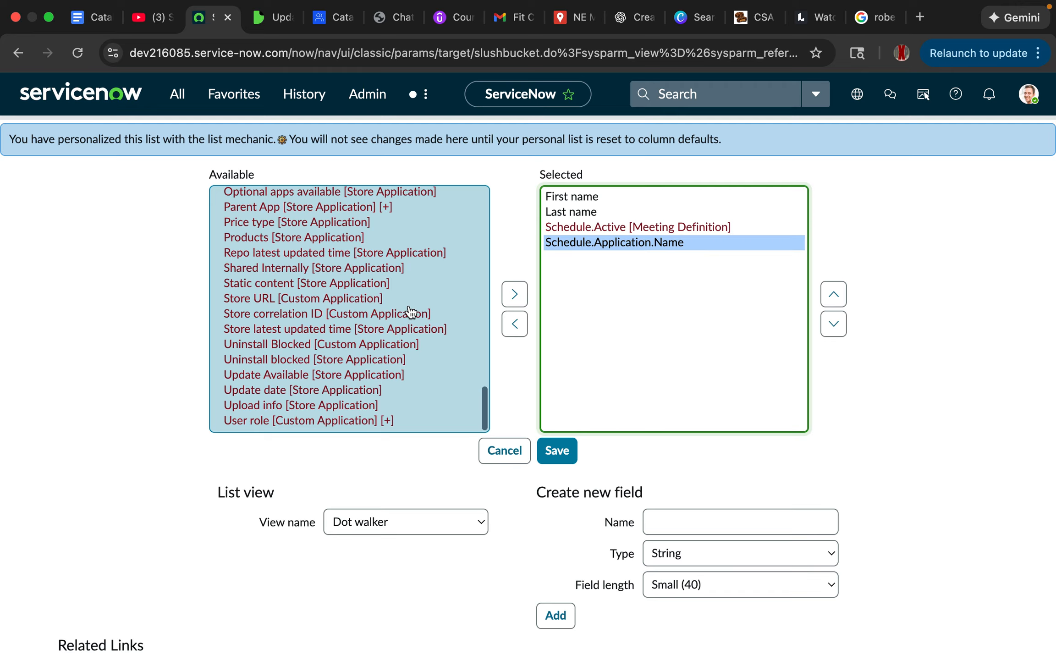
click(243, 421)
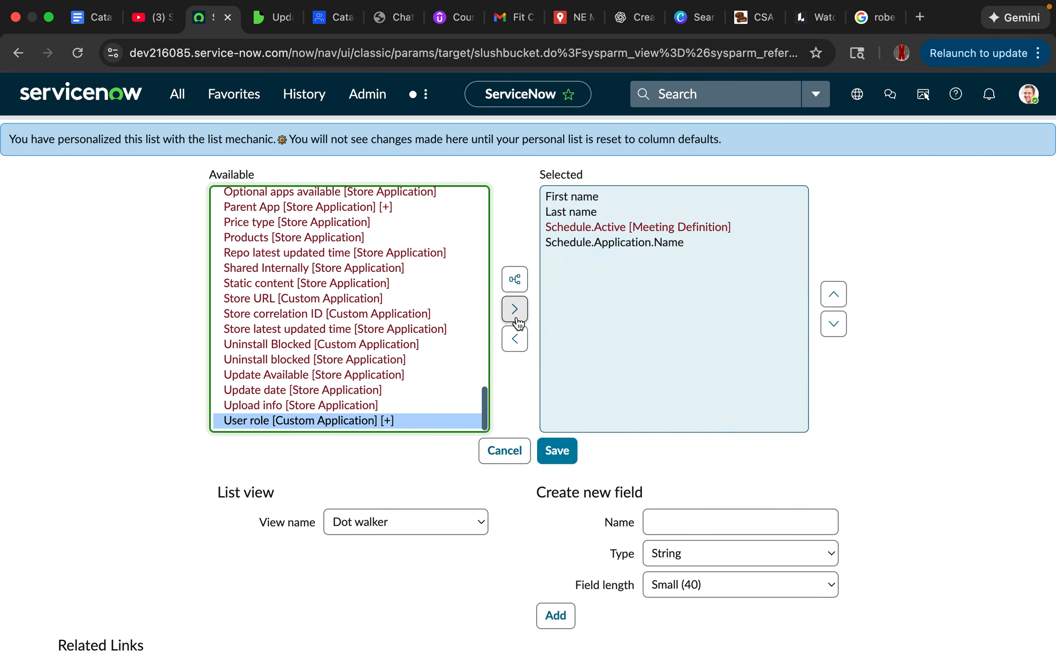
click(515, 311)
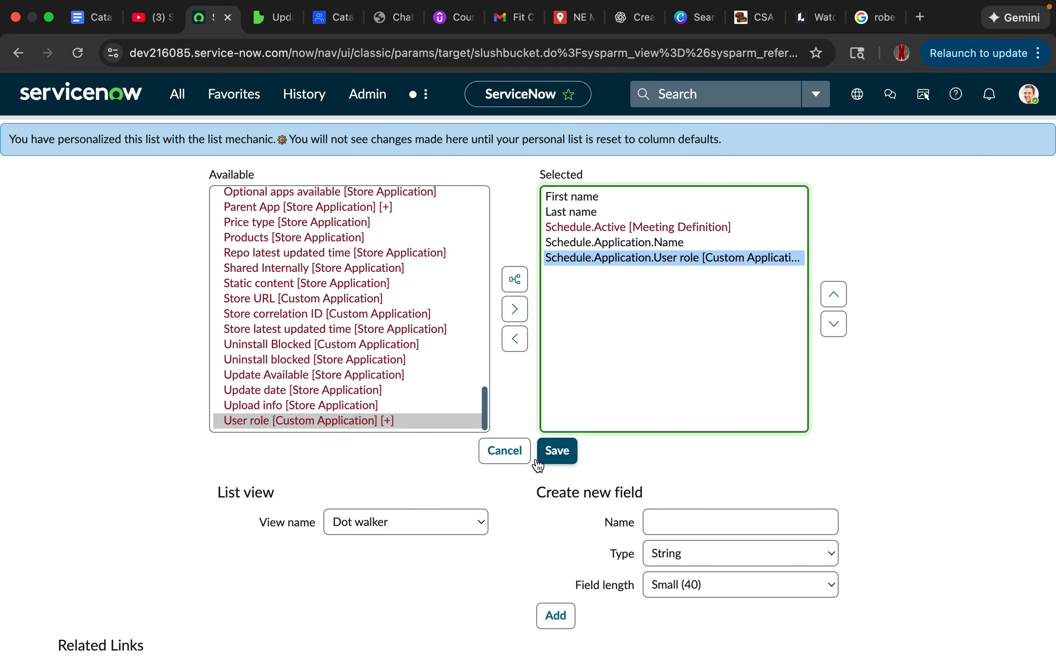
Save the column selection and switch the Users list to the Dot walker view.
click(558, 452)
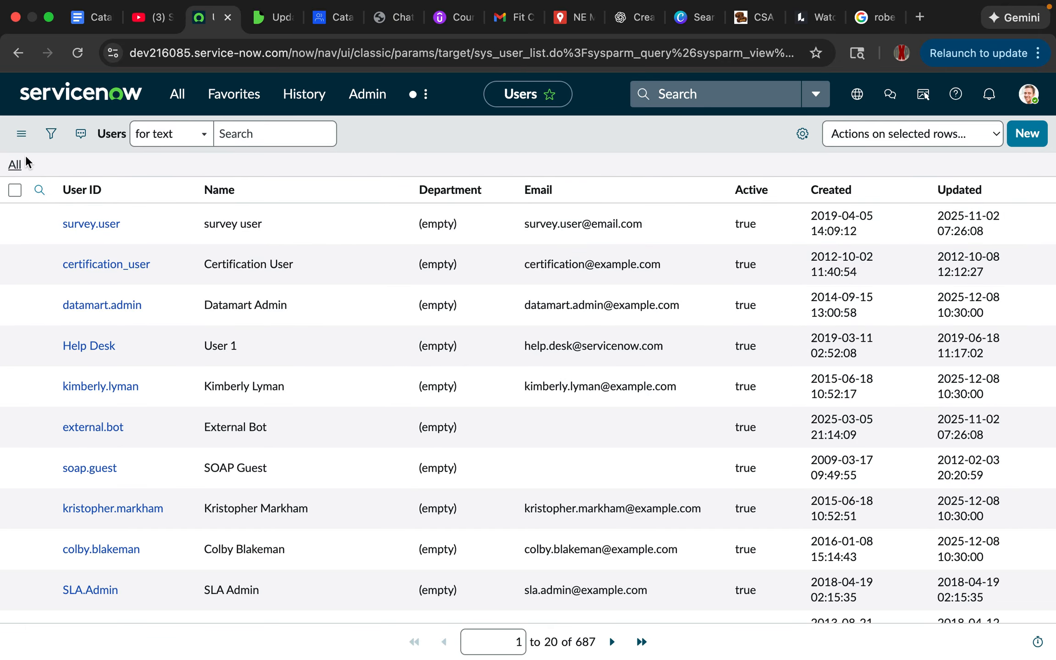
click(23, 136)
mouse_move(86, 143)
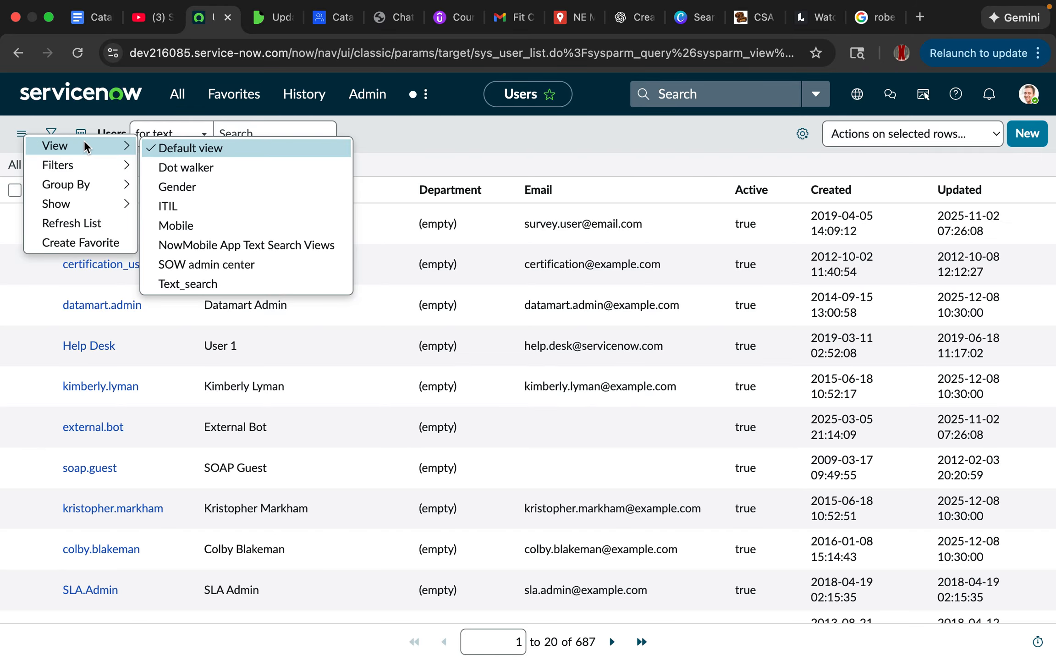
click(185, 167)
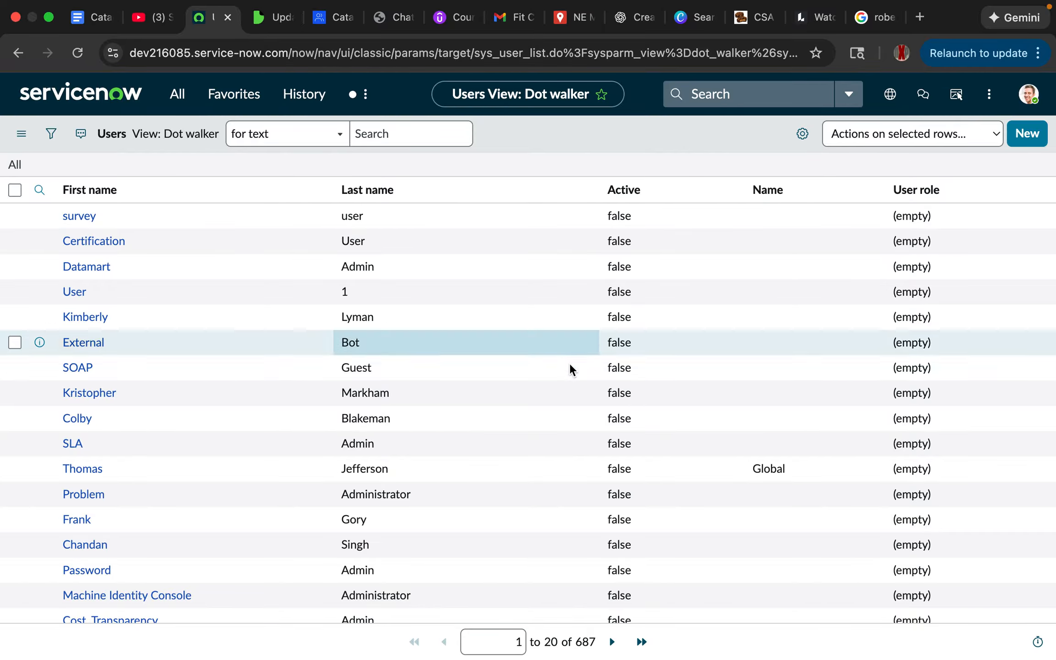
Sort the Dot walker view by the application's Name column in descending order and review the rows.
scroll(690, 390, down, 3)
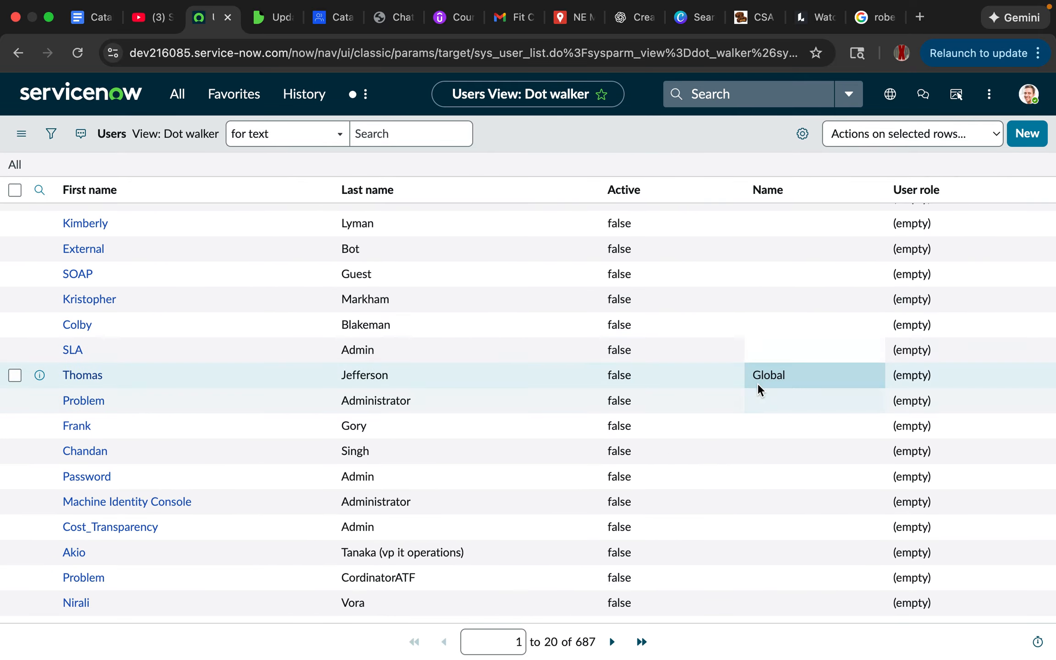
scroll(744, 314, up, 3)
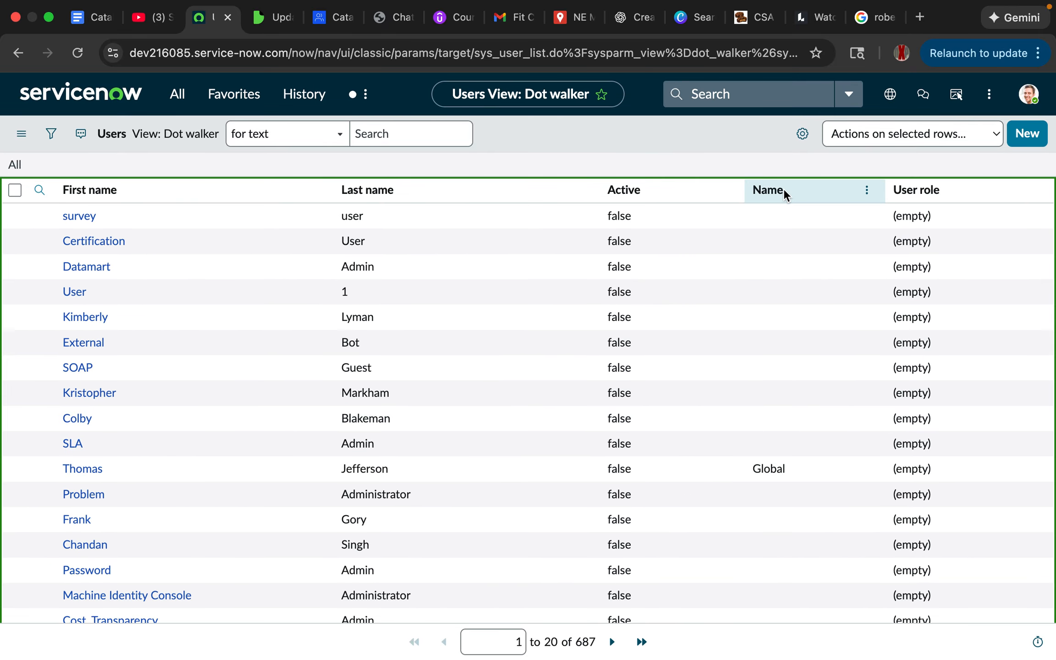
click(765, 197)
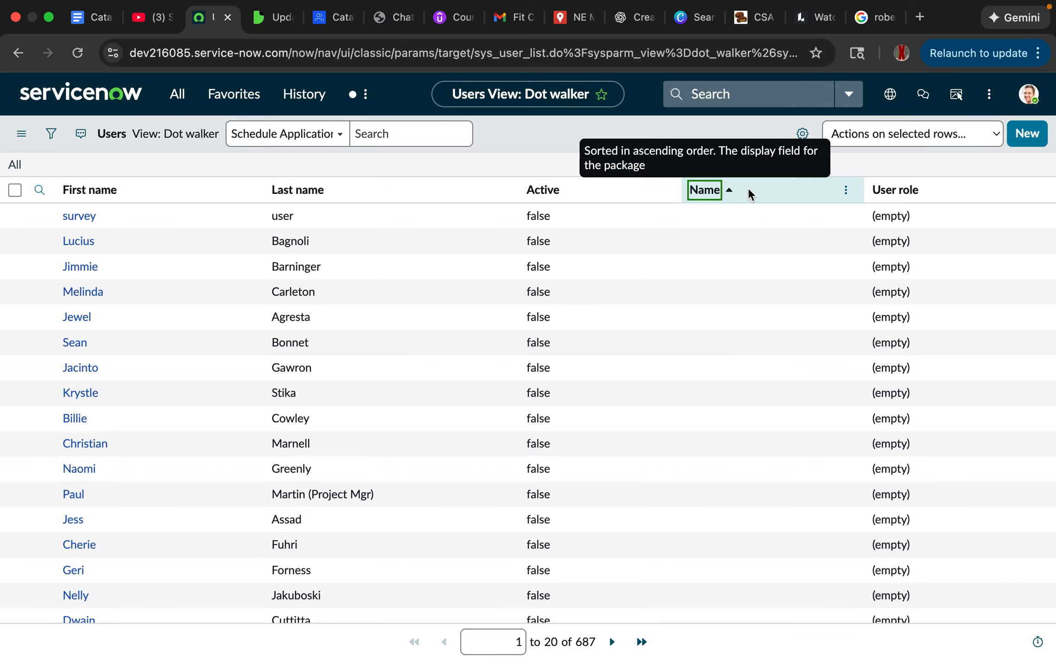
click(731, 190)
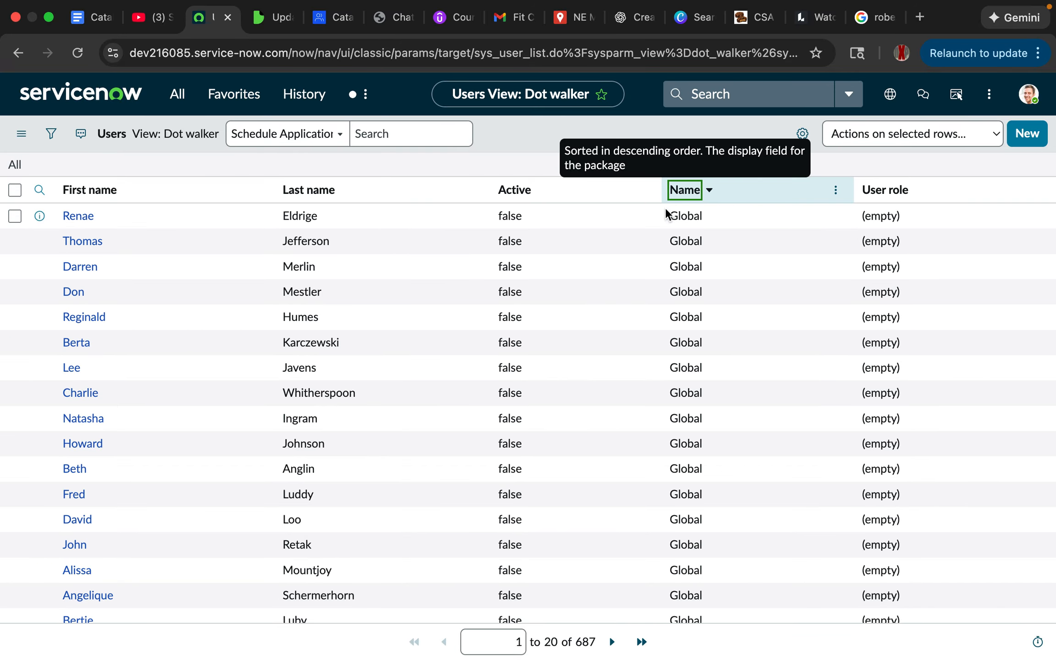
scroll(578, 328, down, 4)
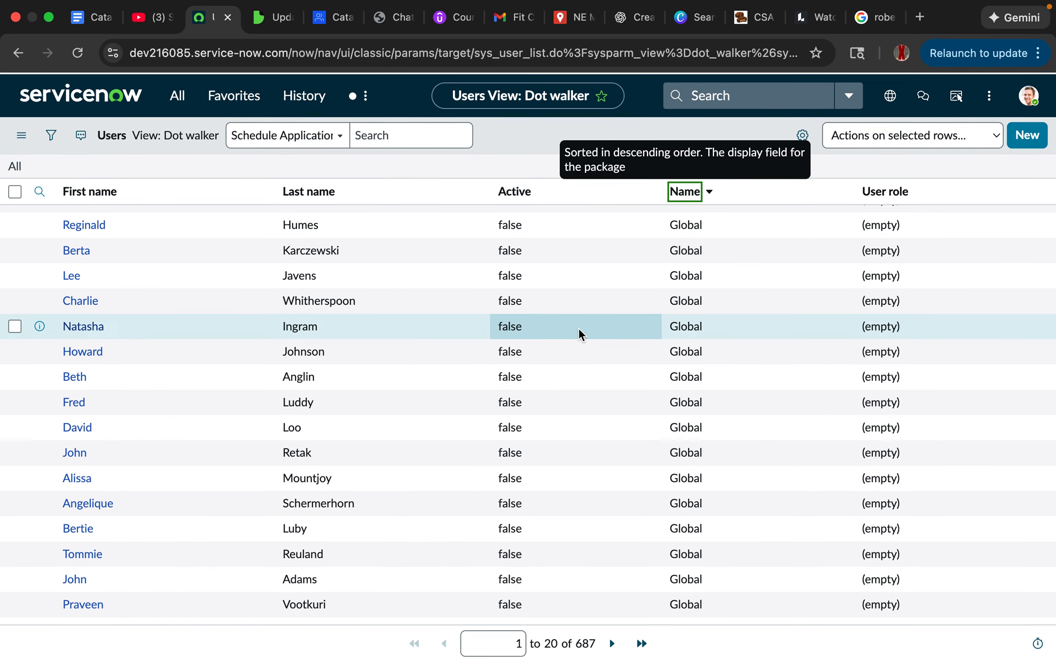
scroll(660, 285, up, 4)
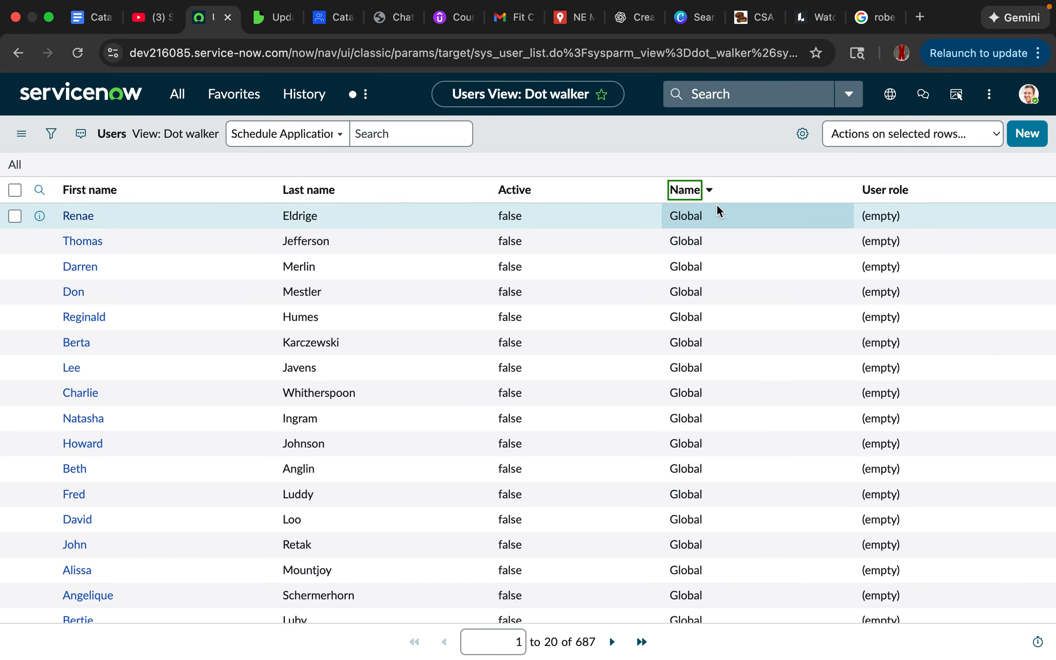
scroll(902, 243, down, 3)
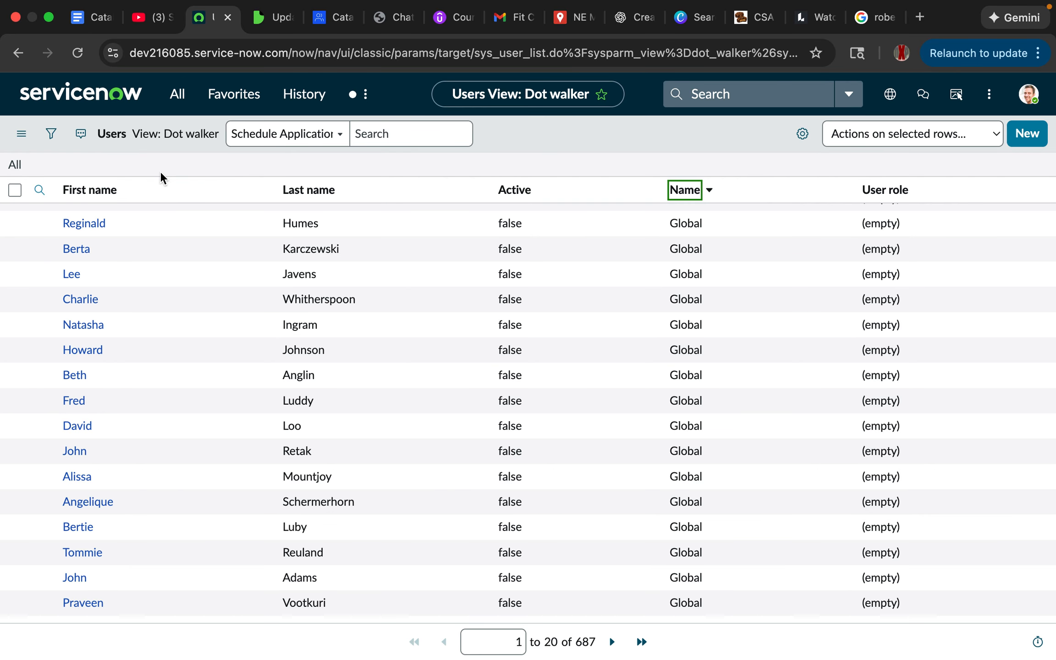
Sort the list by User role in descending and ascending order, and restore the descending sort on the application's Name column.
click(899, 190)
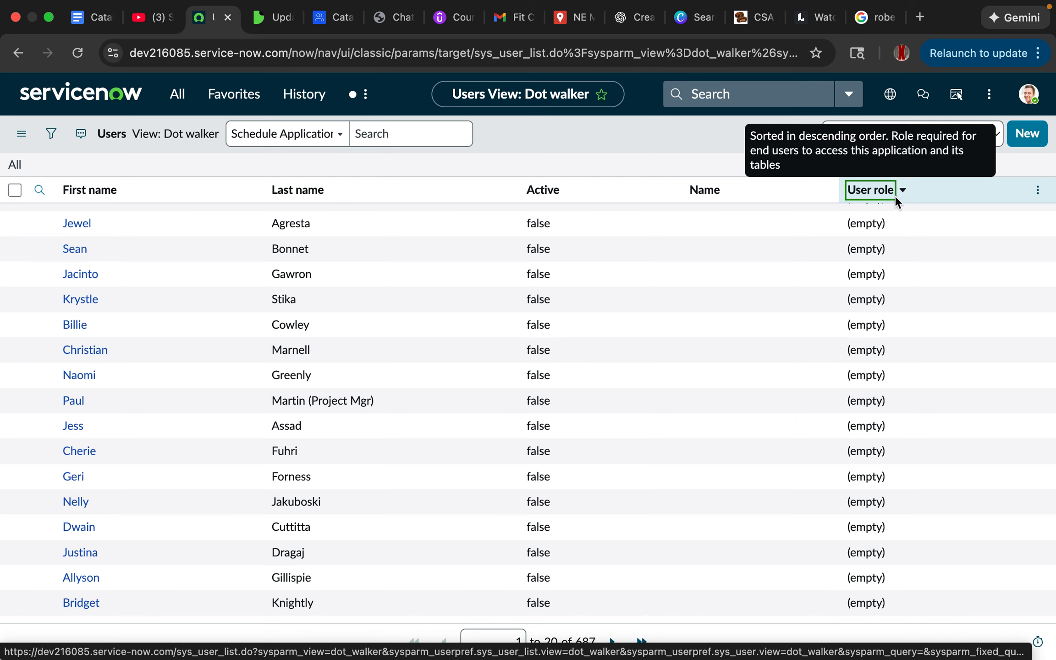
click(905, 193)
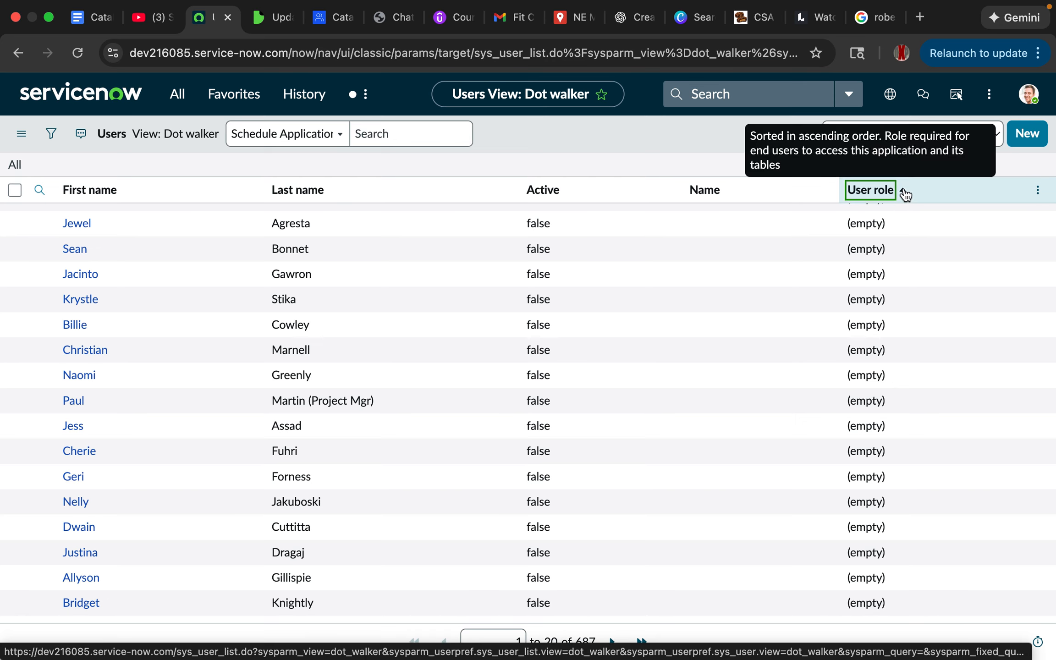
click(689, 191)
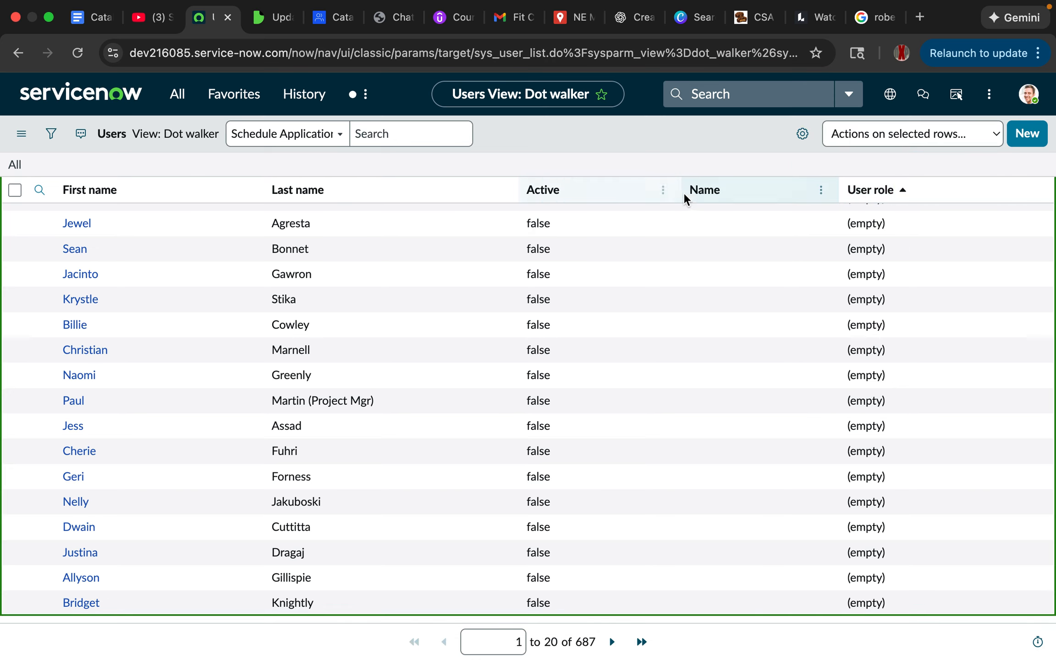
click(731, 192)
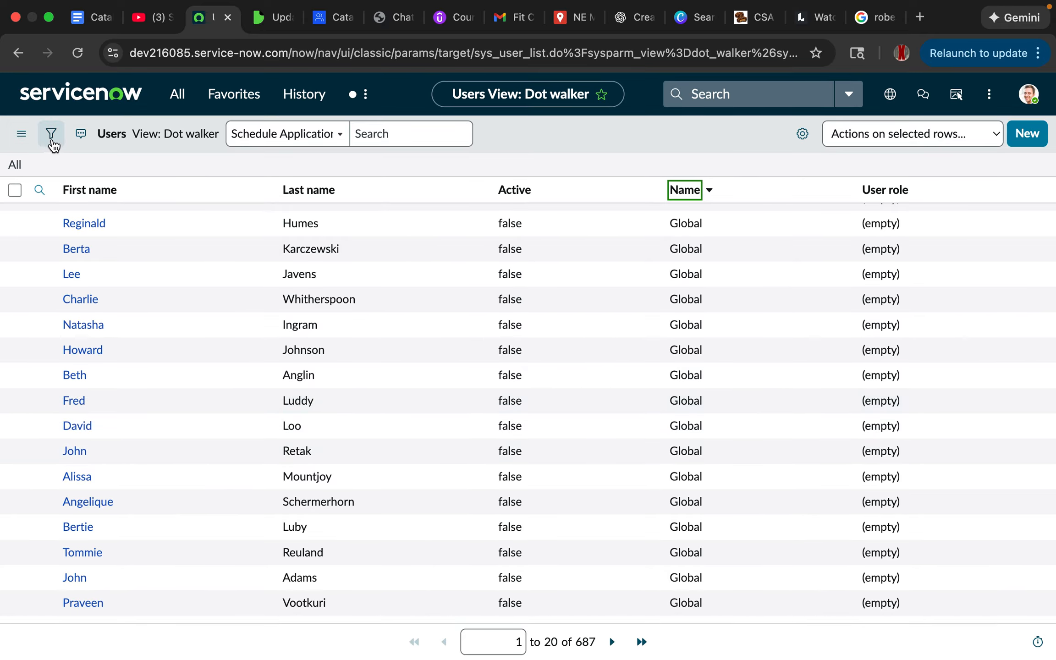
Open a filter condition on the Users list and examine its available fields, including the dot-walk entries for reference fields.
click(53, 137)
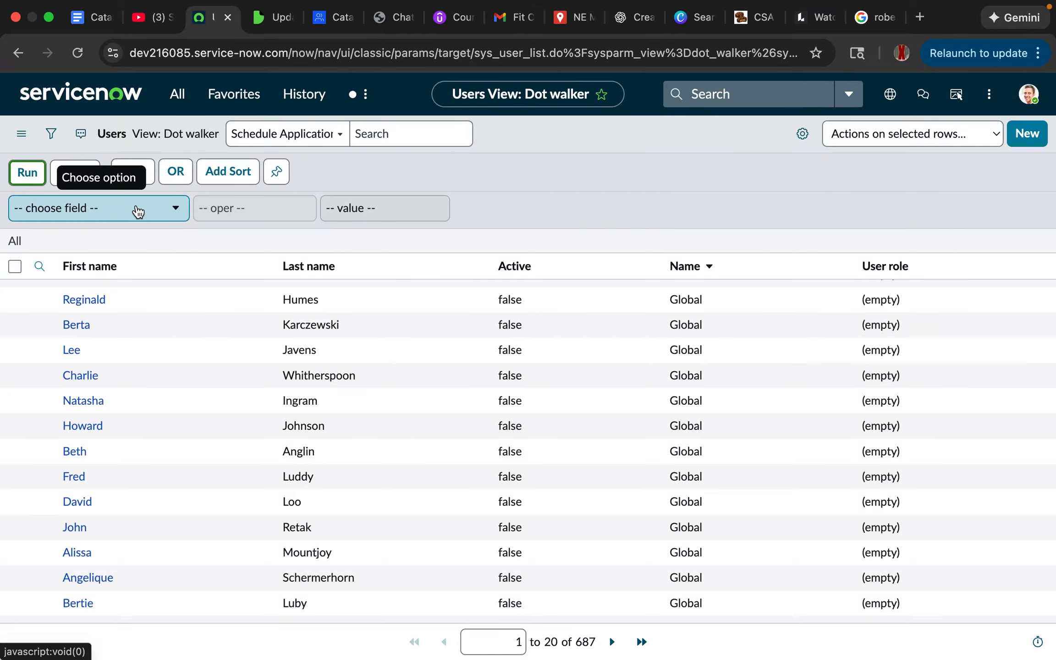
click(175, 212)
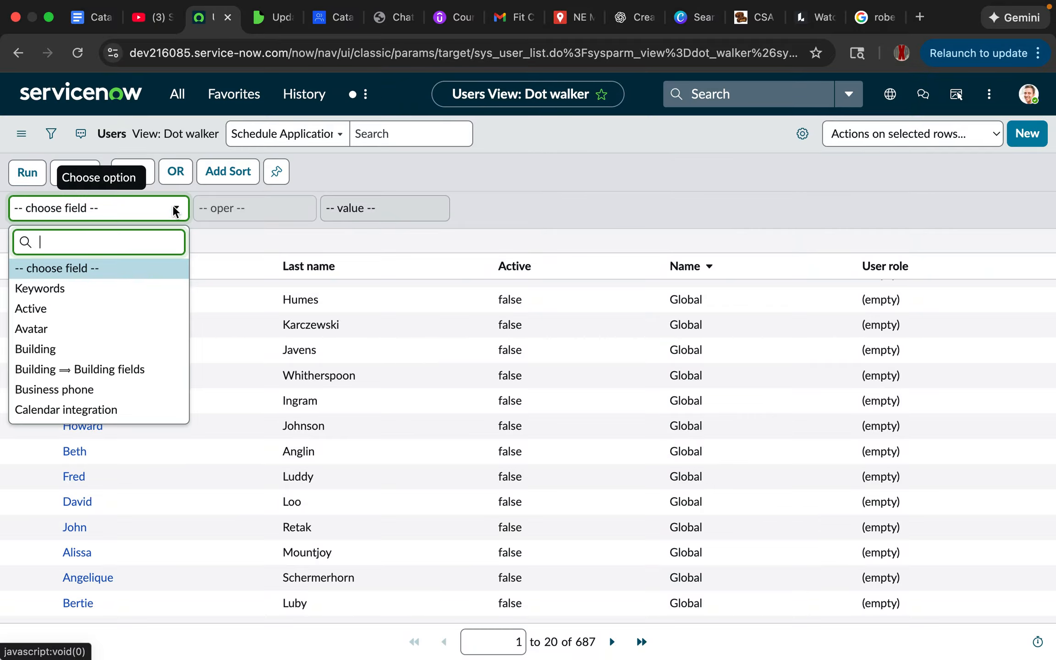
scroll(129, 323, down, 1)
scroll(129, 322, up, 1)
scroll(129, 322, down, 8)
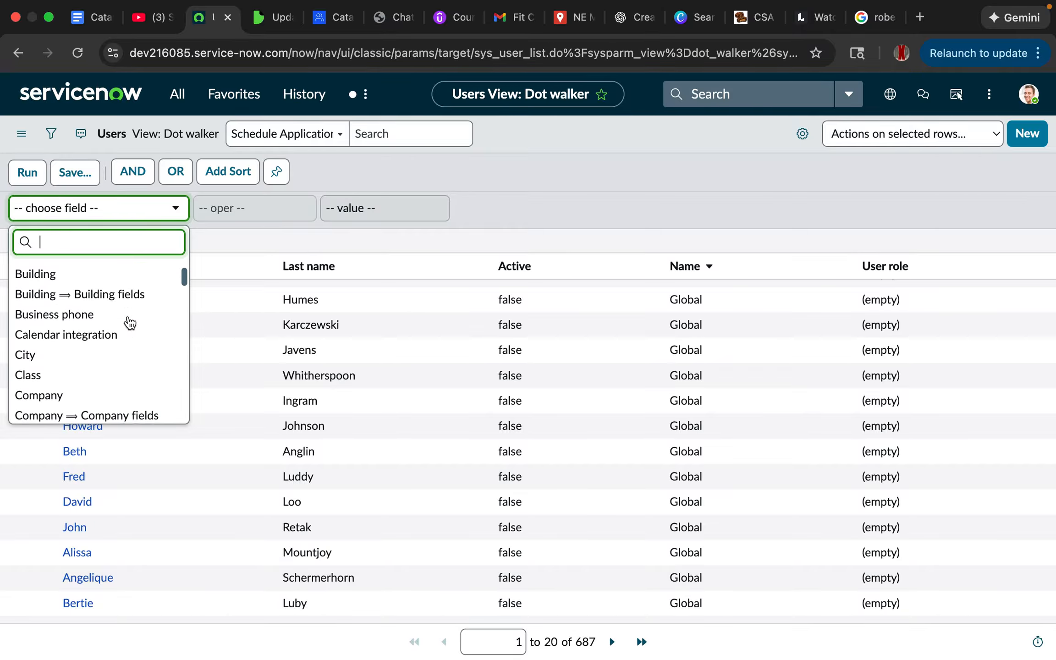
scroll(129, 323, down, 7)
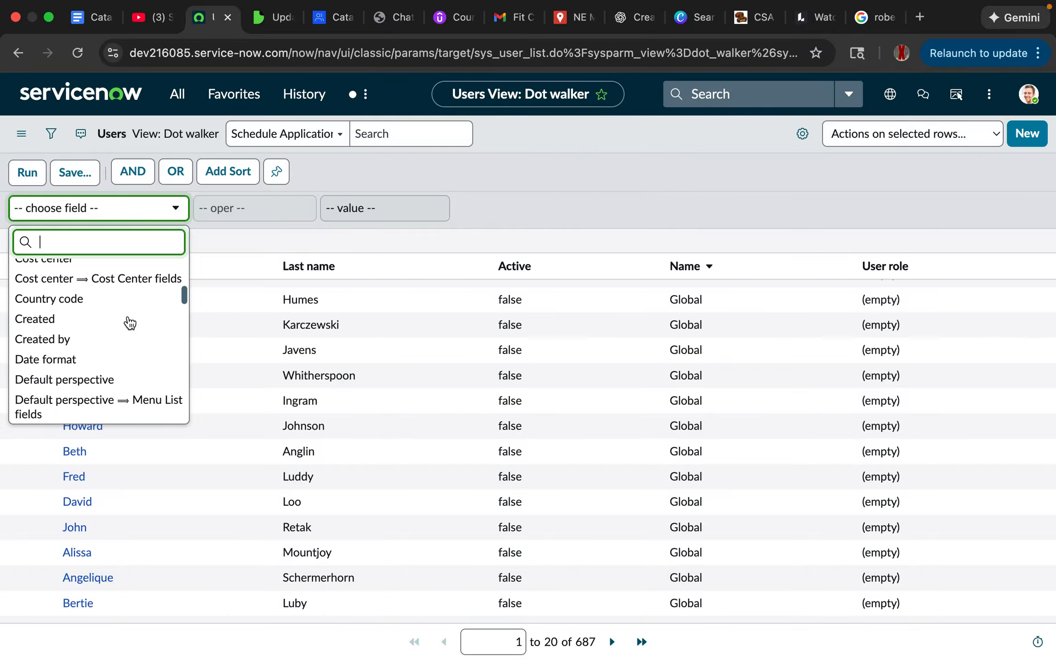
scroll(130, 323, down, 4)
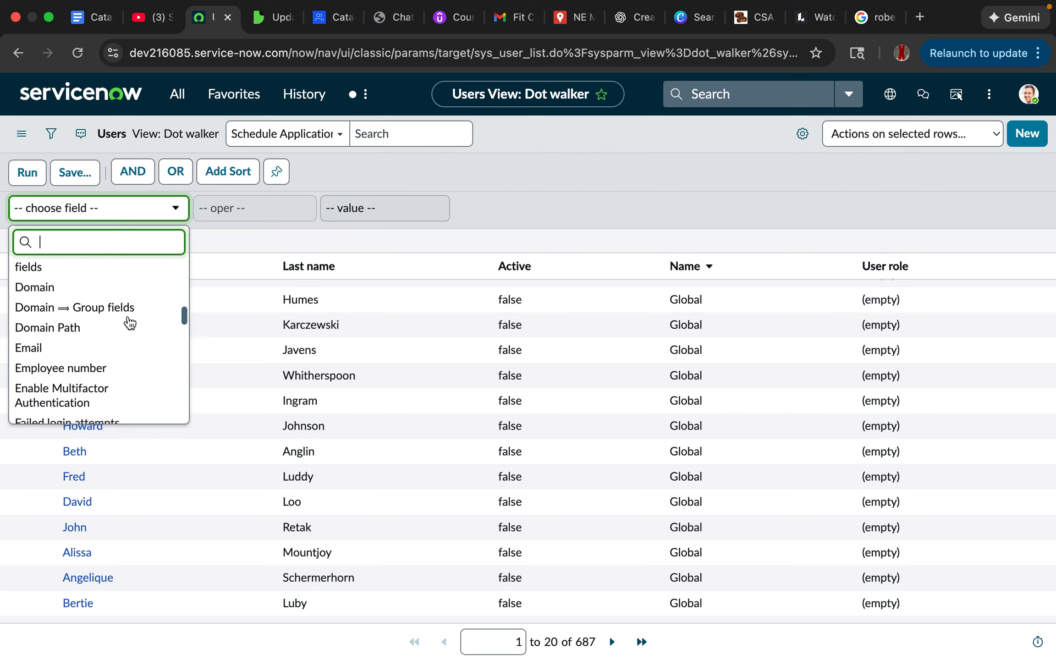
scroll(130, 322, down, 10)
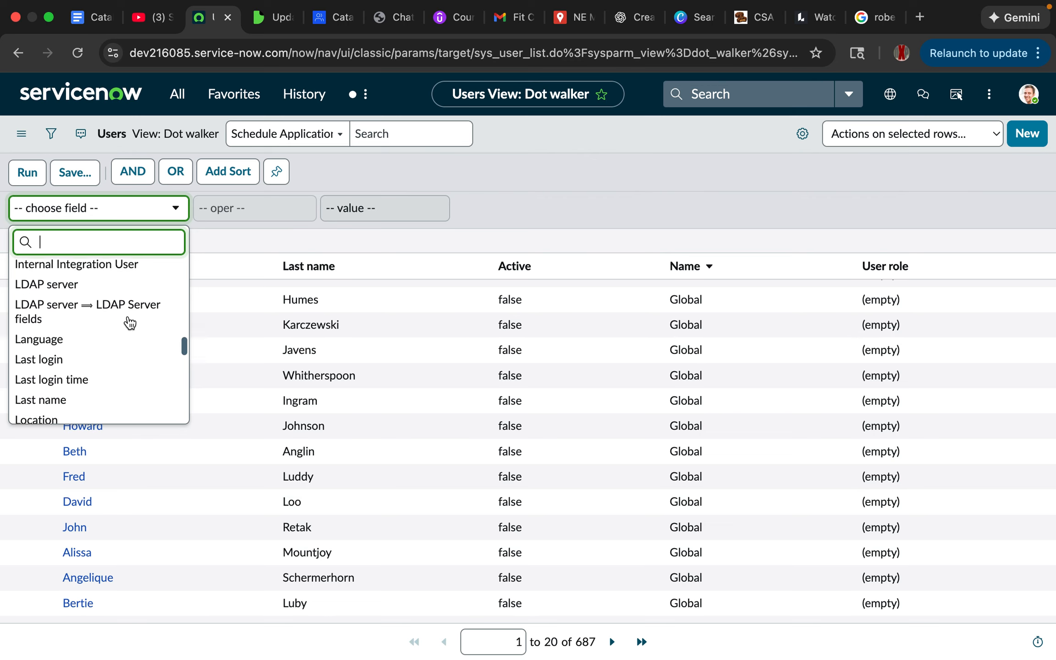
scroll(130, 322, down, 10)
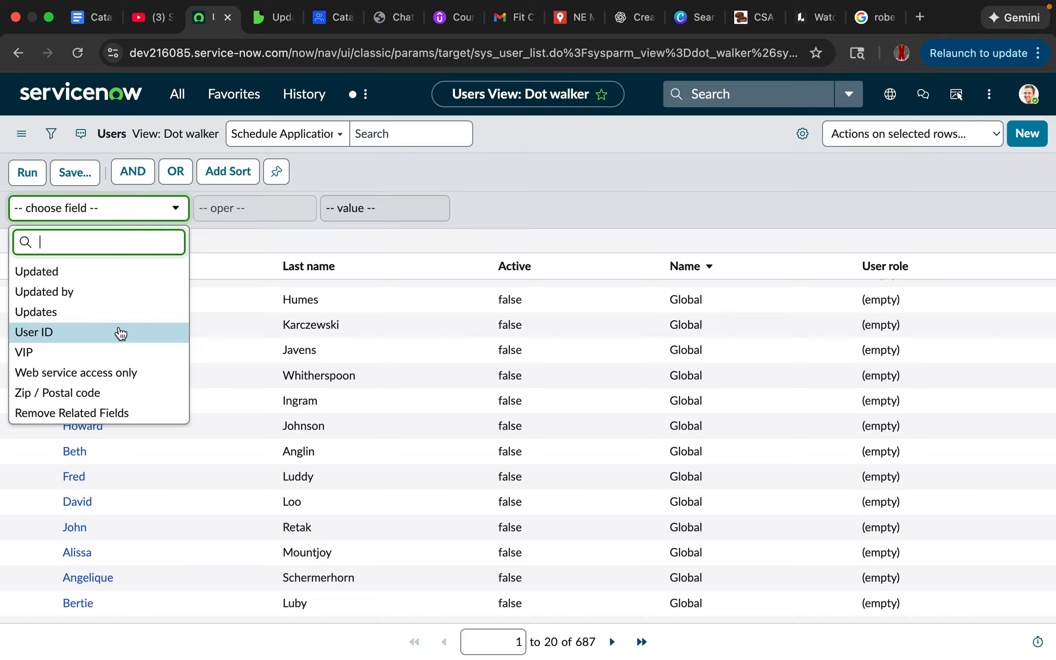
scroll(121, 333, up, 5)
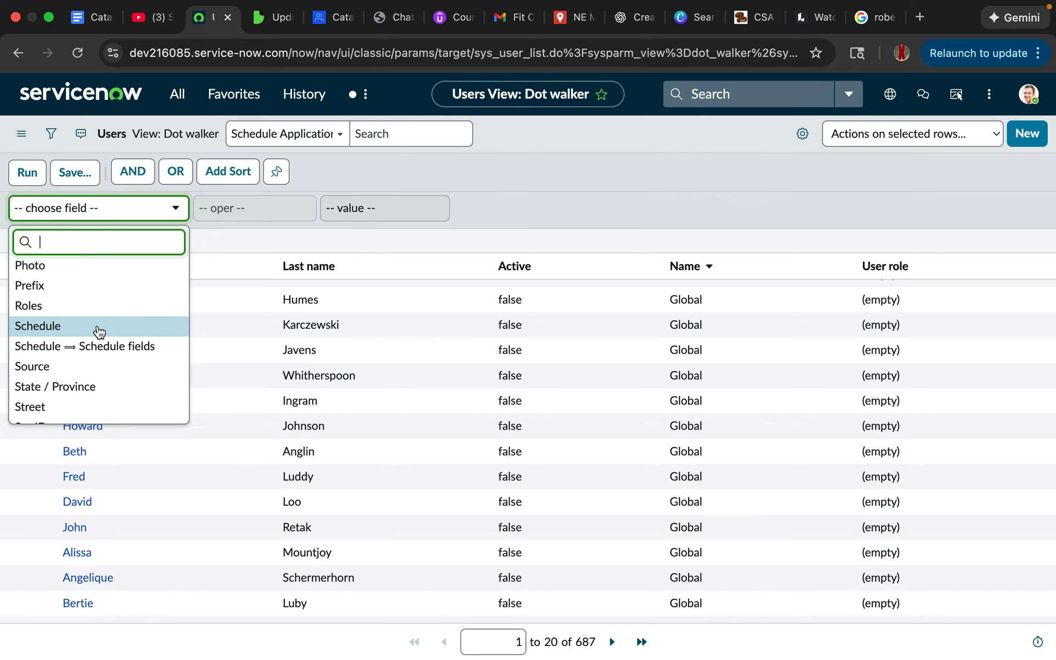
scroll(100, 331, up, 3)
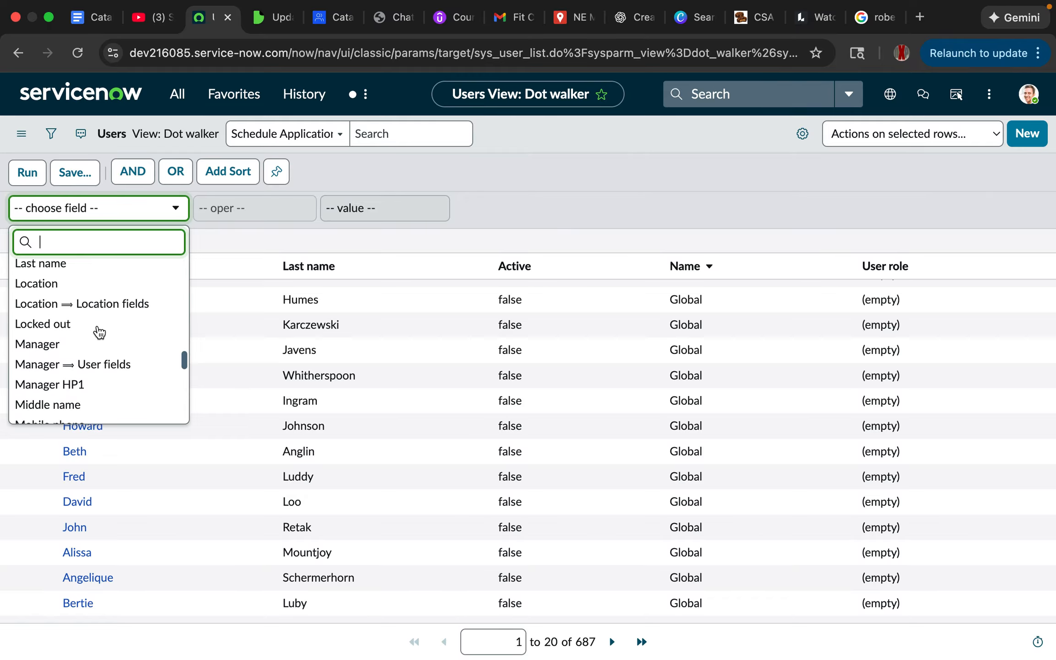
scroll(99, 331, up, 4)
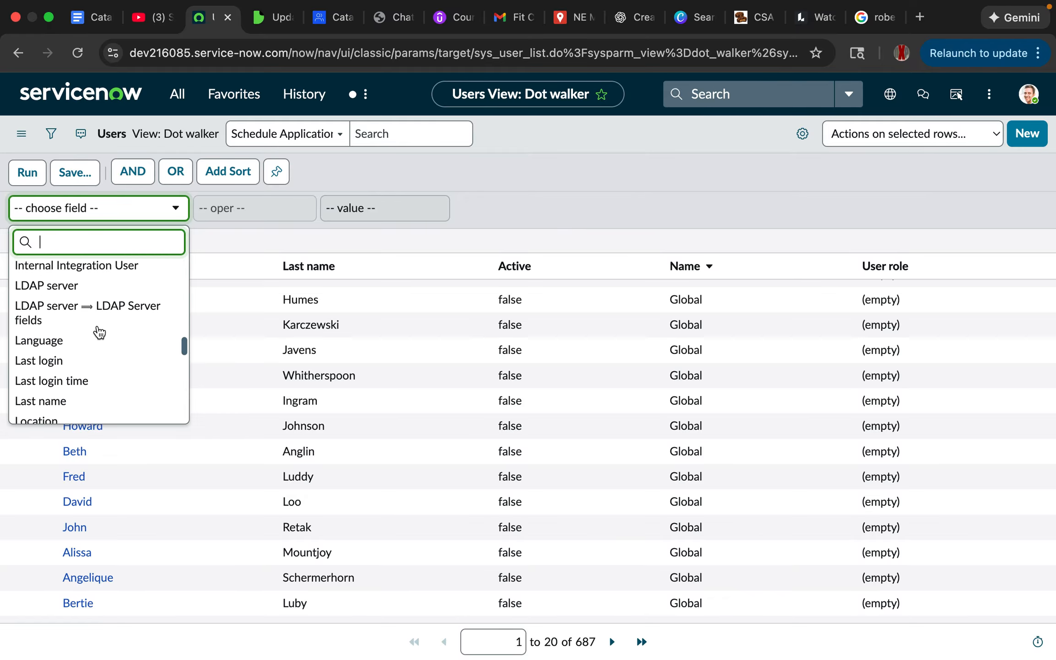
scroll(100, 333, up, 1)
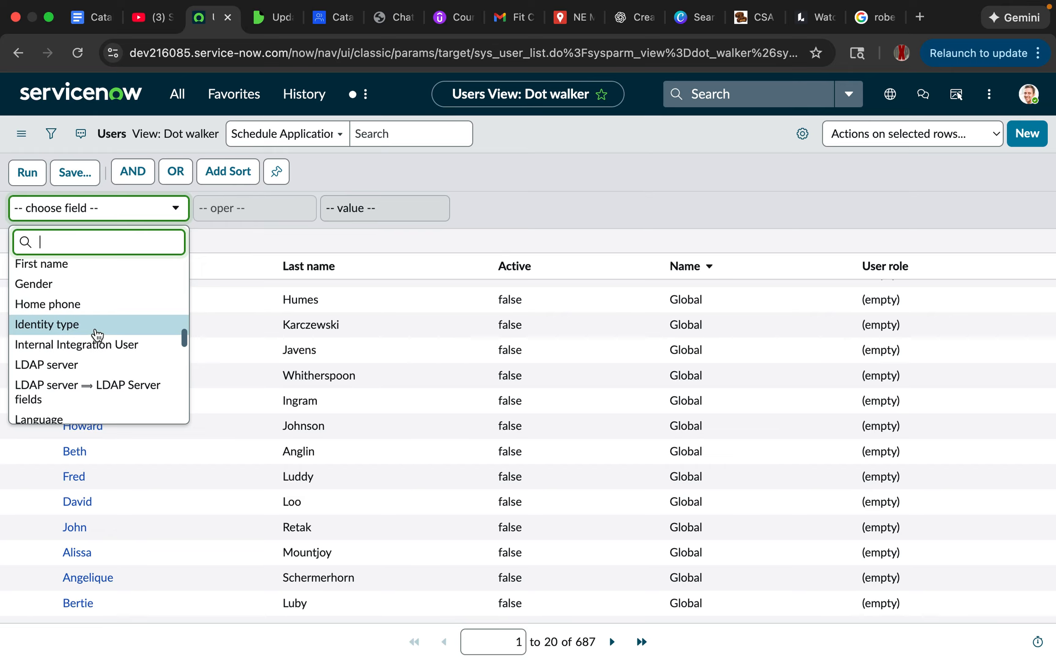
scroll(92, 335, up, 5)
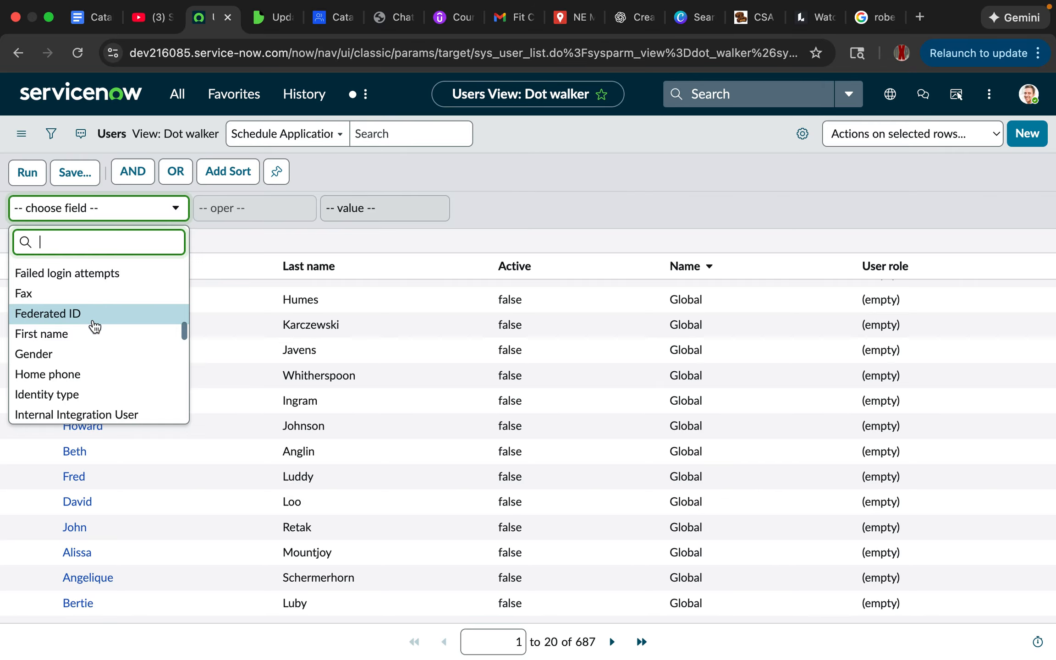
scroll(96, 328, up, 4)
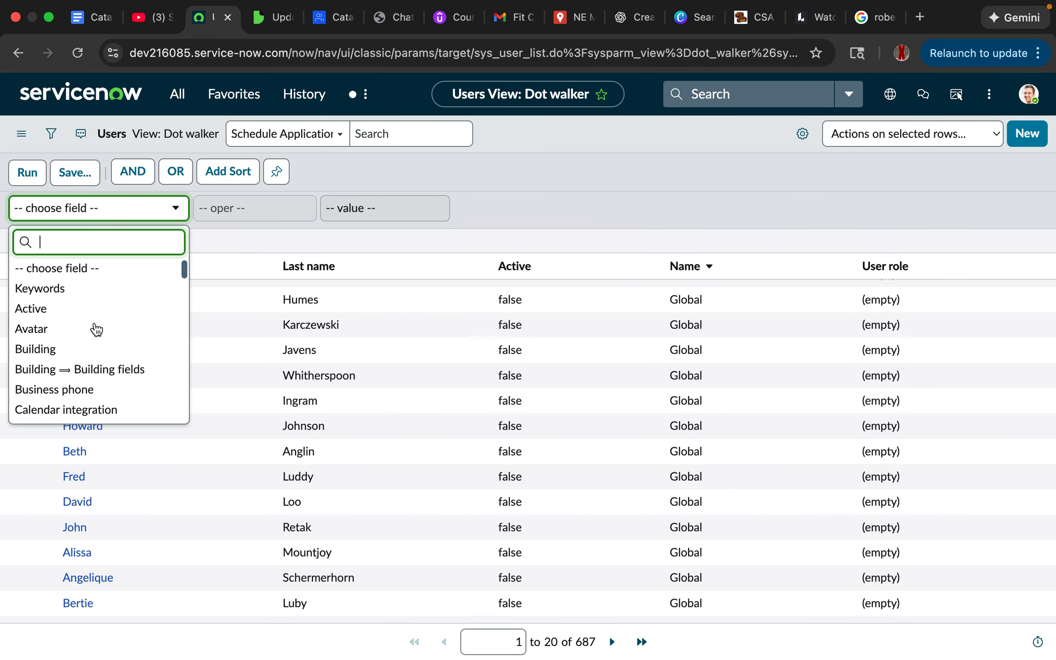
scroll(97, 329, down, 3)
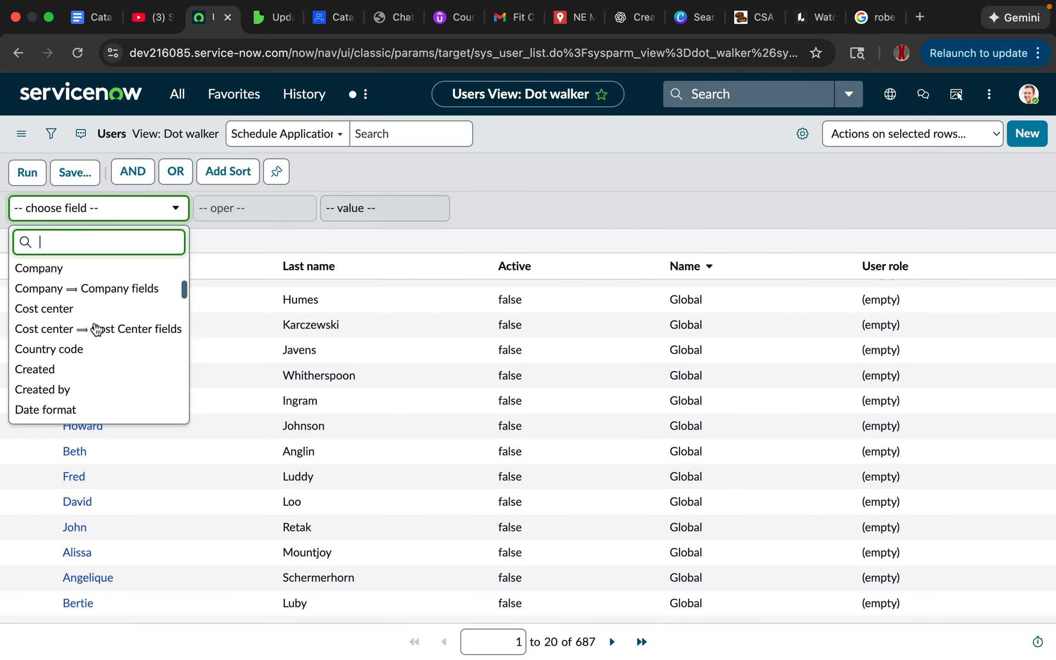
scroll(96, 329, down, 3)
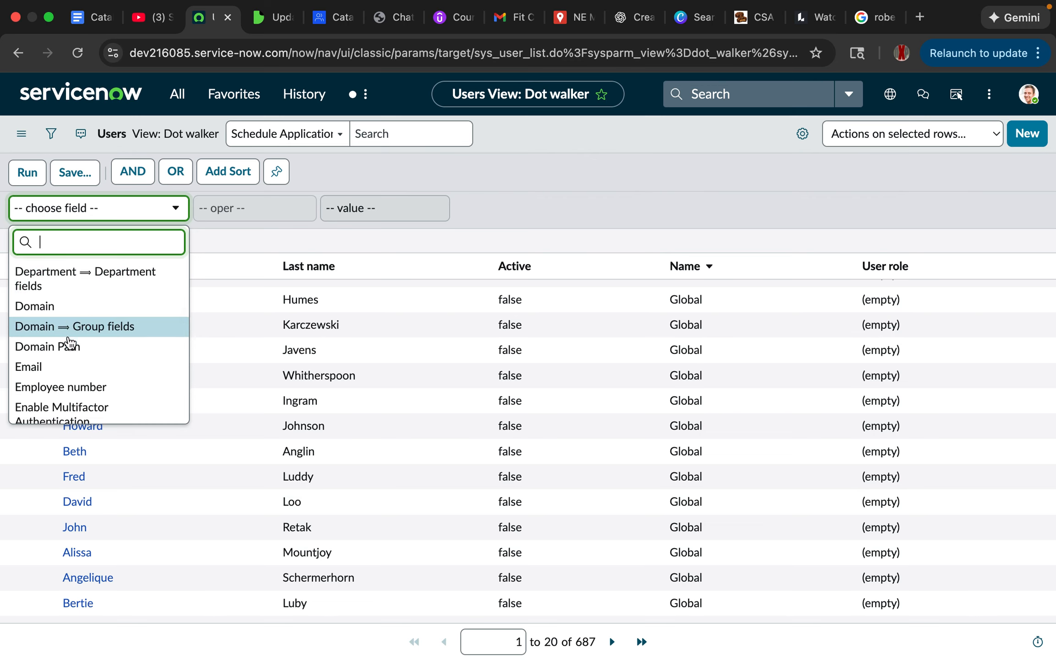
scroll(89, 348, down, 3)
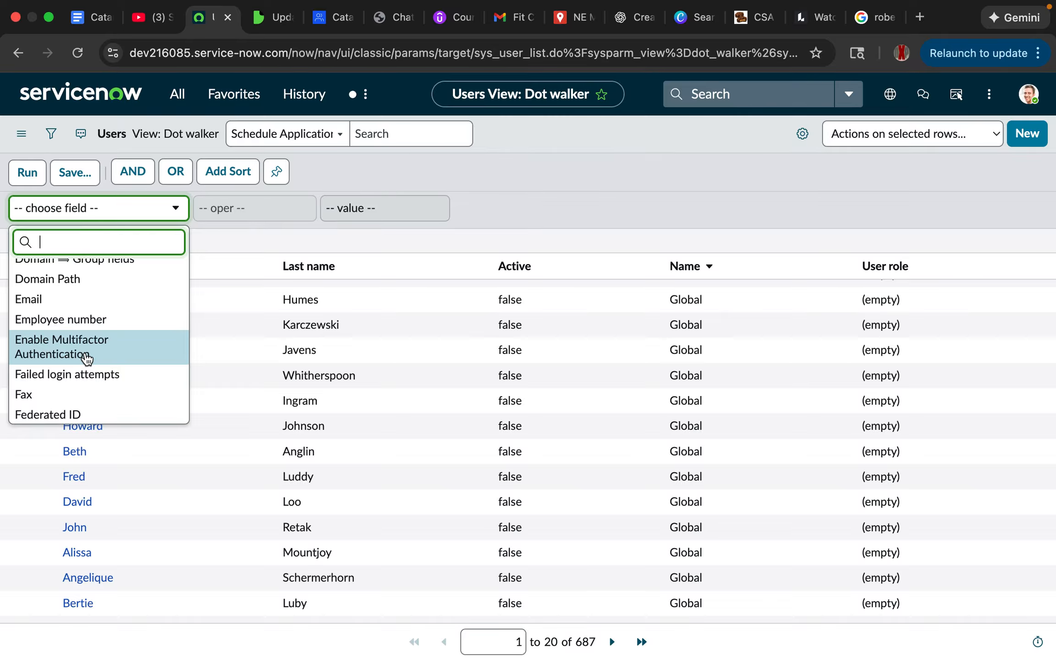
scroll(87, 358, down, 1)
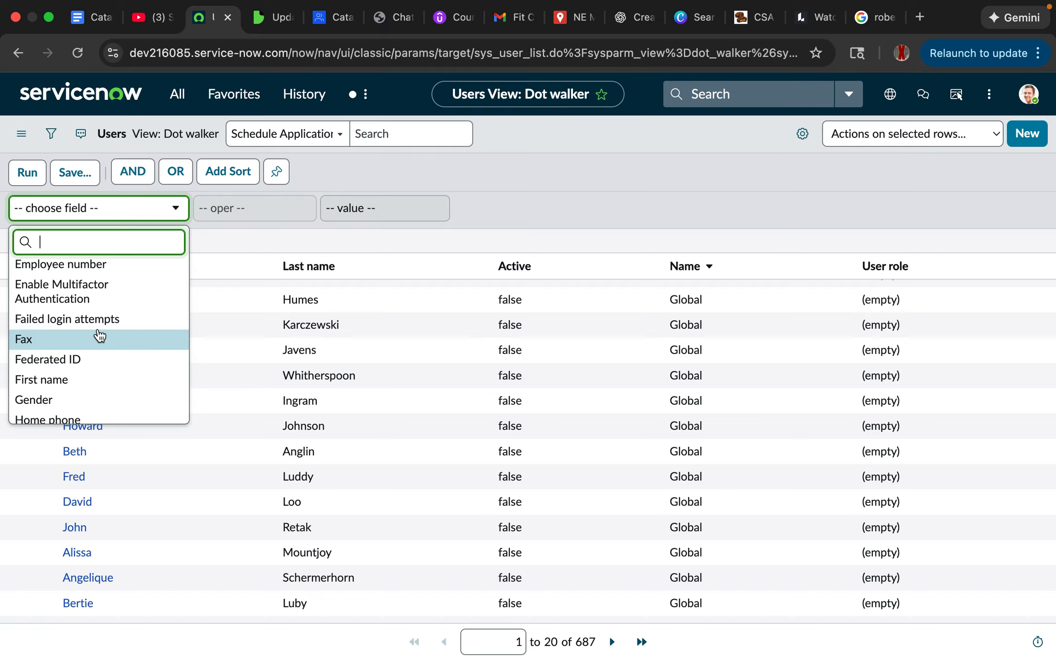
scroll(98, 336, down, 3)
scroll(100, 336, down, 1)
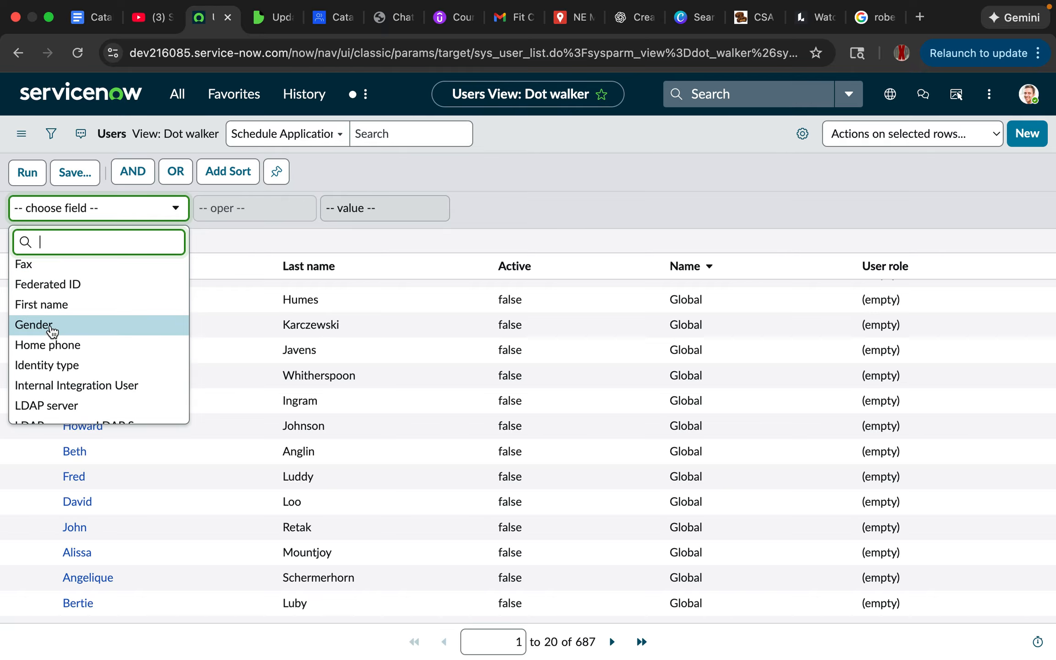
scroll(83, 349, down, 5)
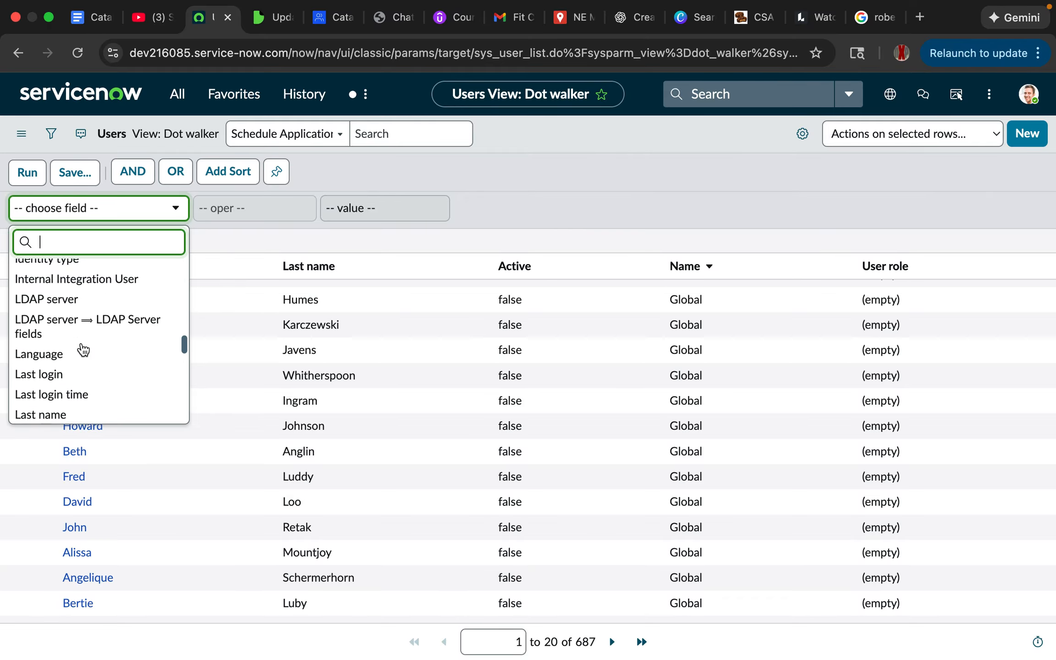
scroll(92, 310, down, 3)
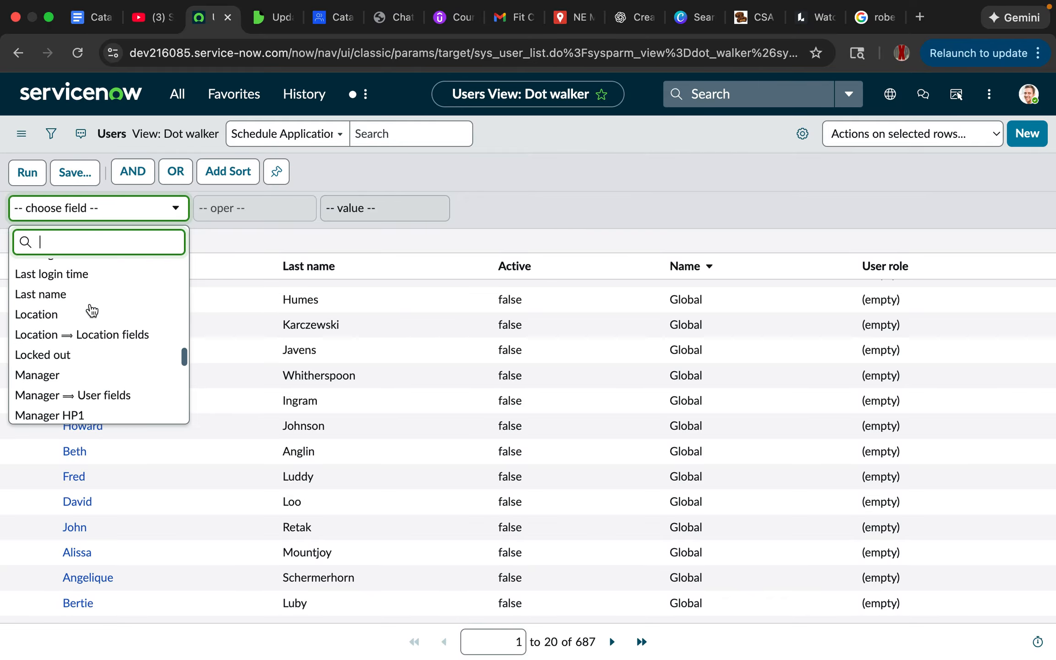
scroll(92, 310, down, 1)
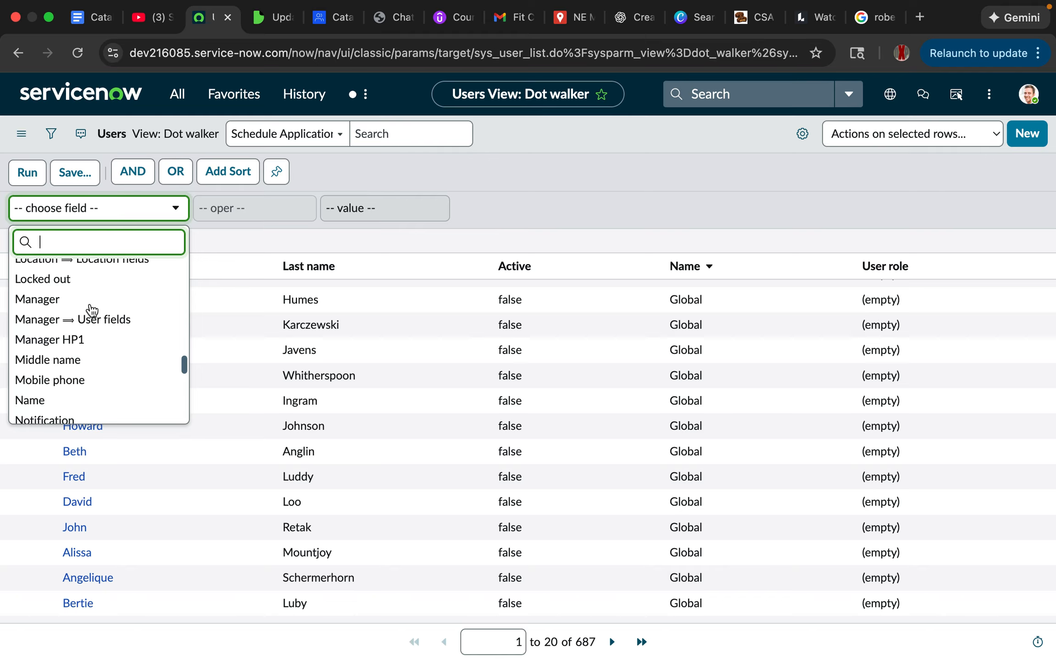
Filter the Users list to records whose Name is not empty.
scroll(92, 310, down, 1)
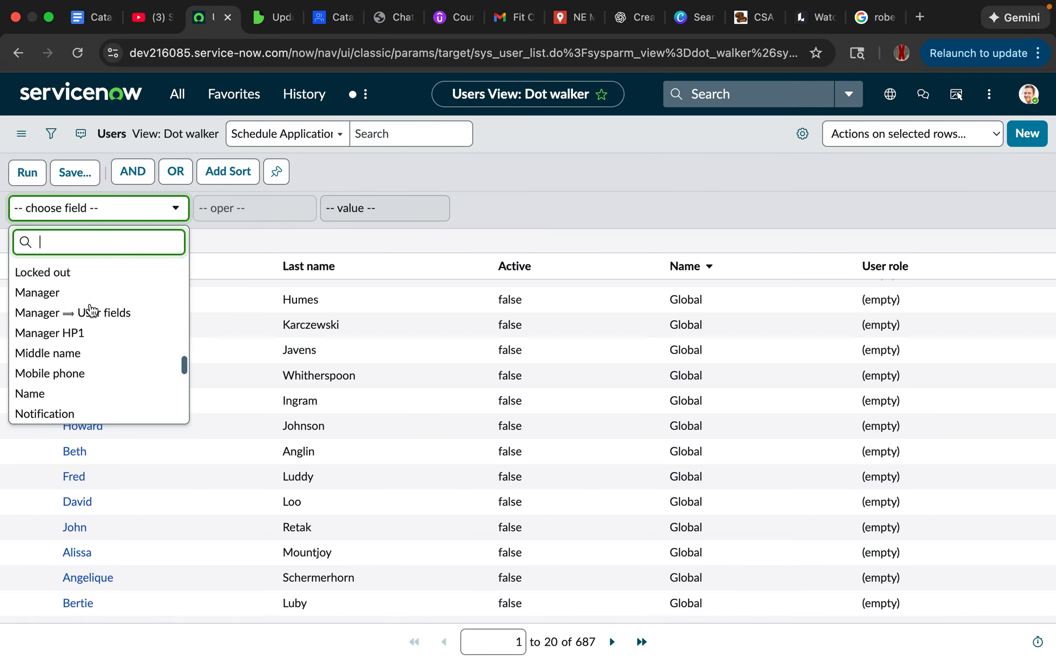
scroll(97, 330, down, 3)
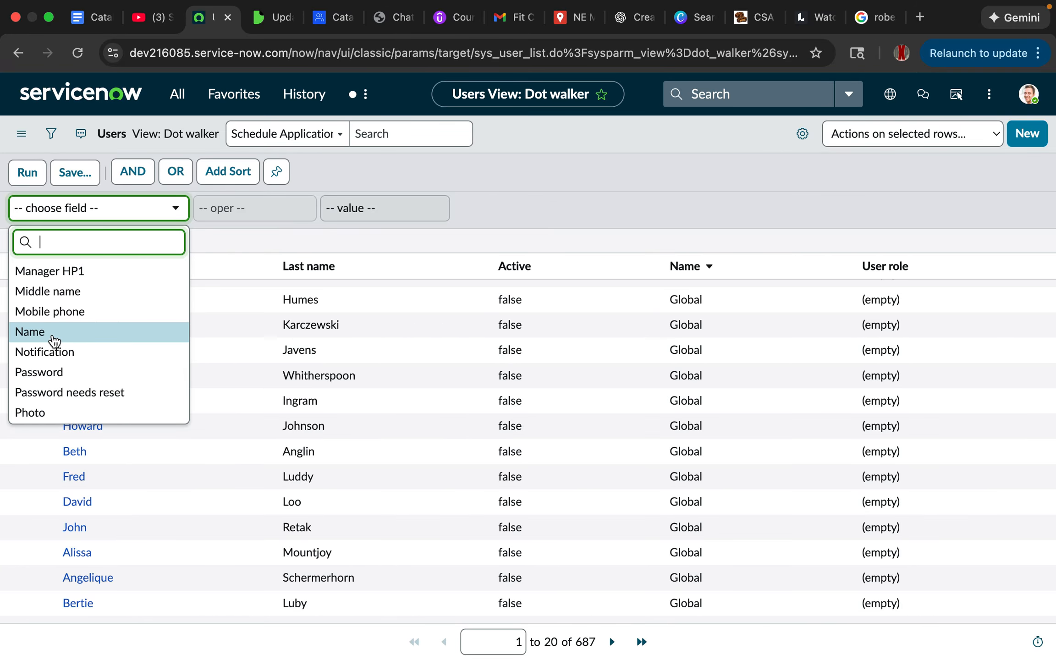
click(53, 335)
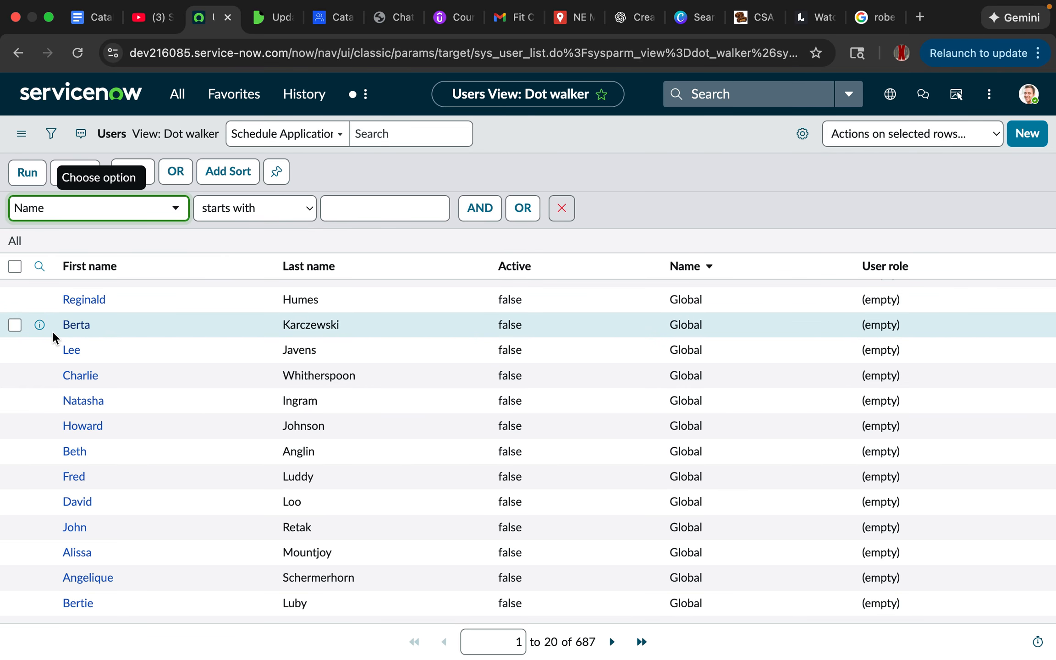
click(312, 213)
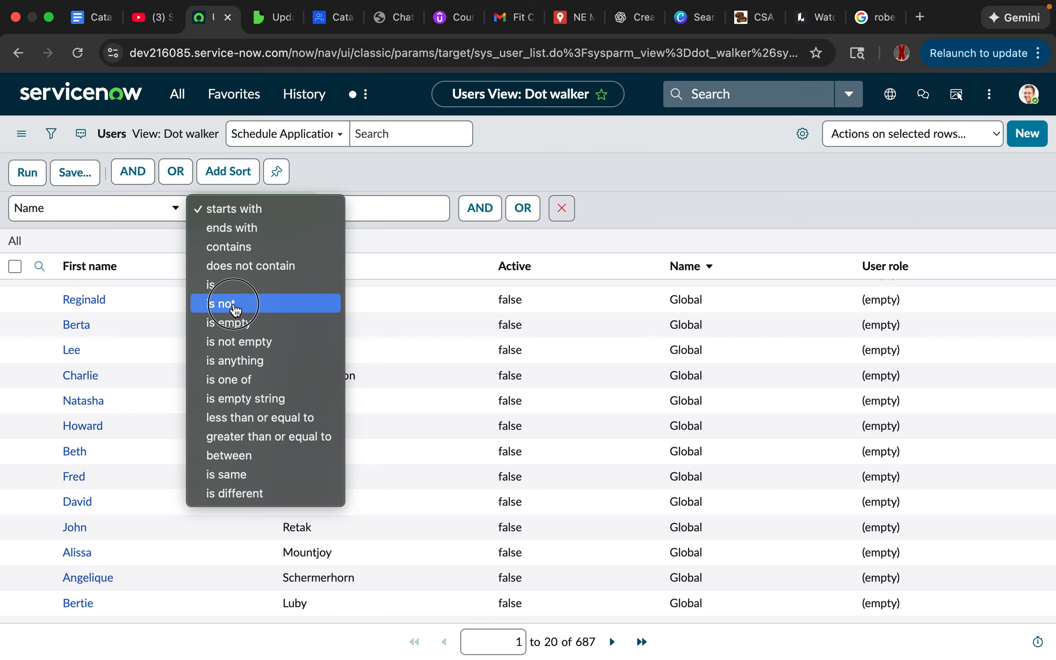
key(Escape)
click(424, 211)
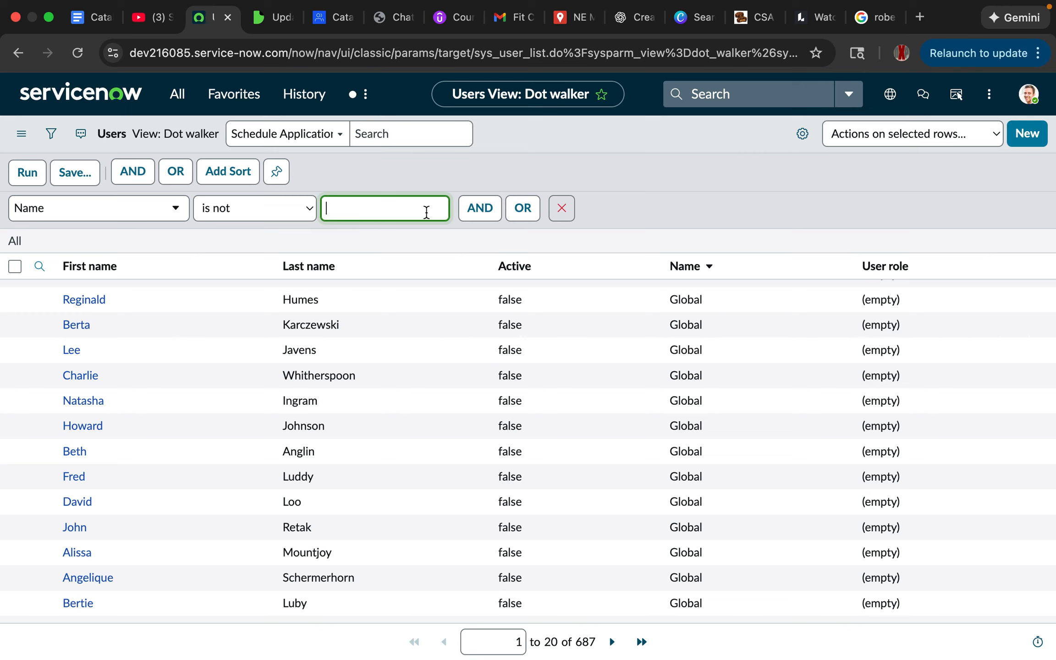
click(308, 216)
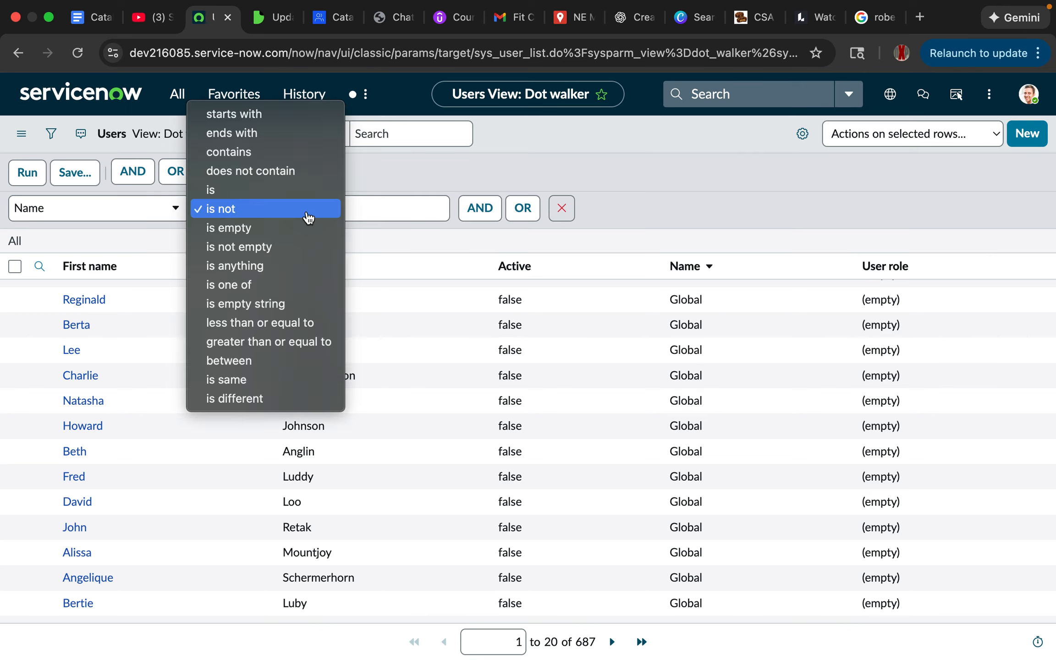
click(262, 248)
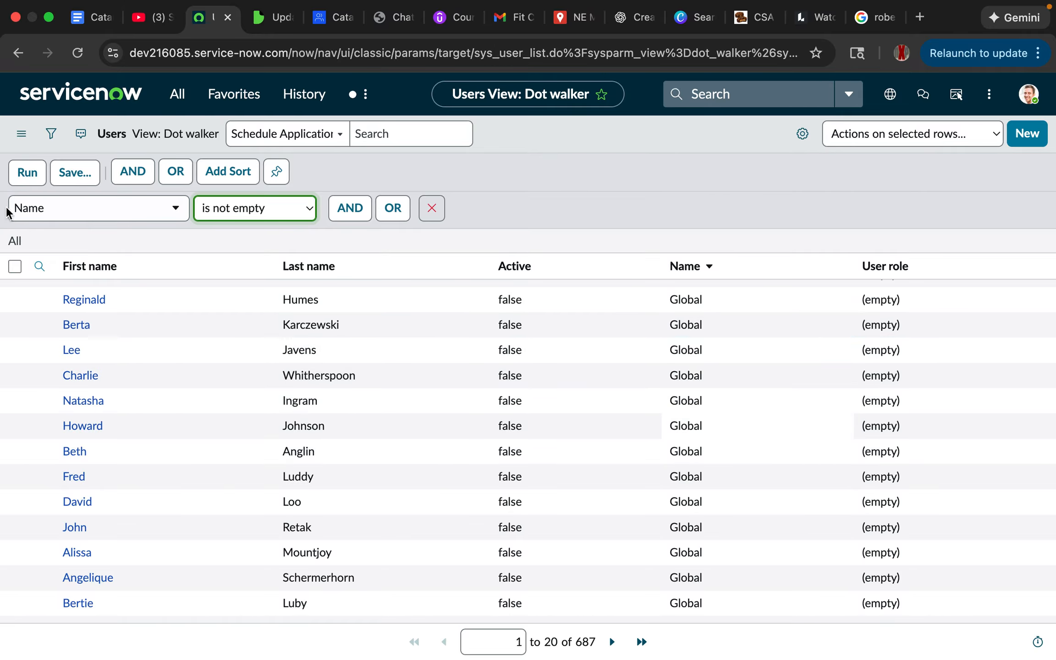
click(27, 174)
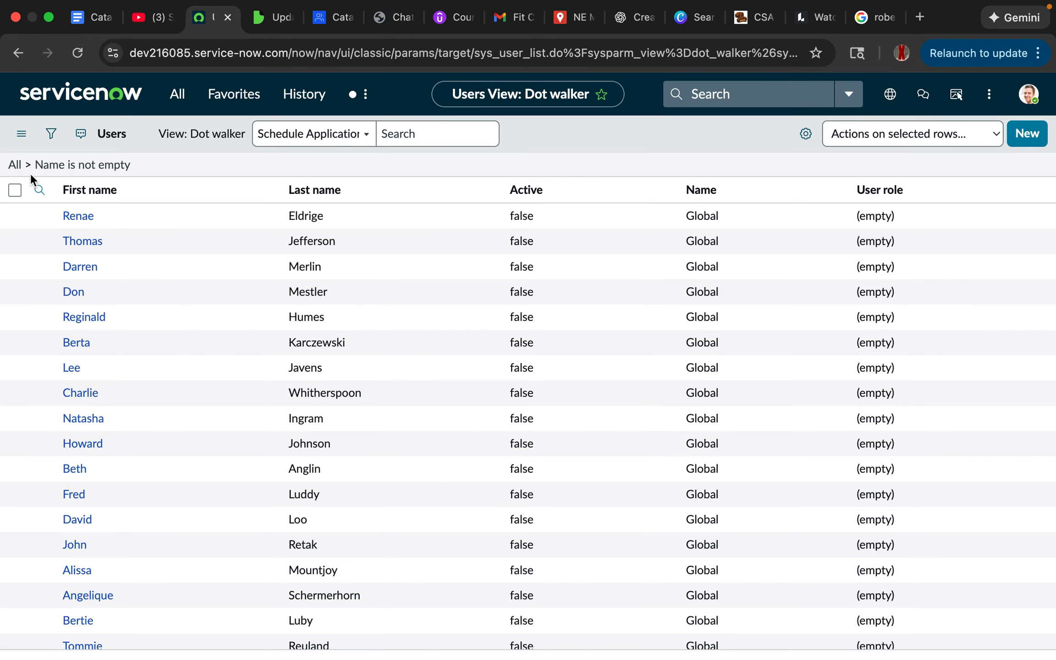
Review the filtered rows and sort them by the application's Name column in ascending order.
scroll(412, 401, down, 3)
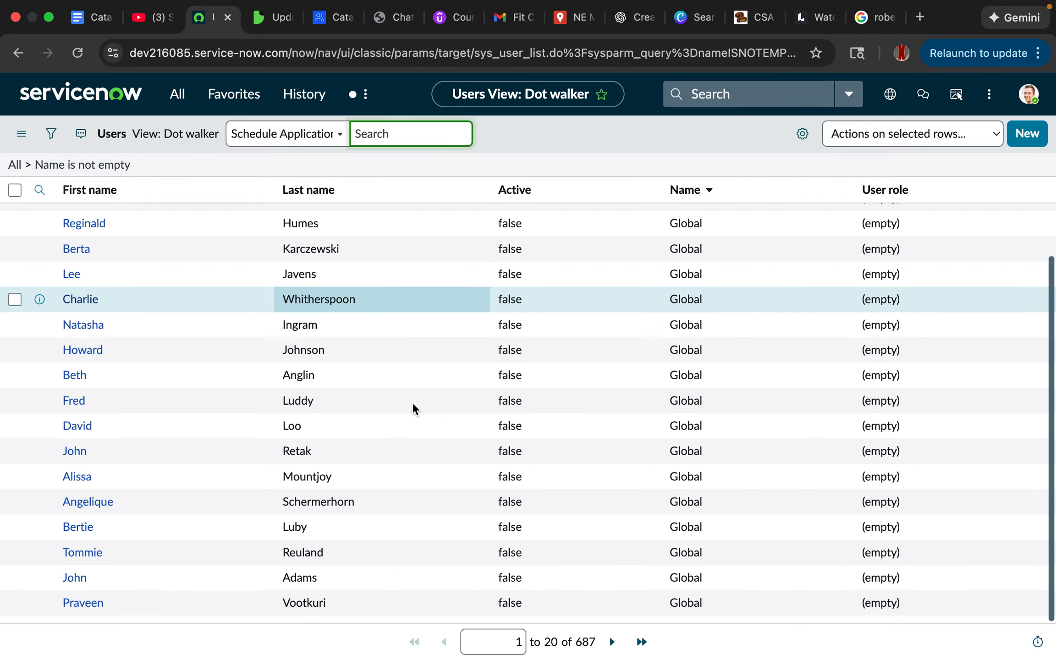
scroll(411, 401, up, 3)
scroll(412, 402, down, 3)
scroll(412, 401, up, 3)
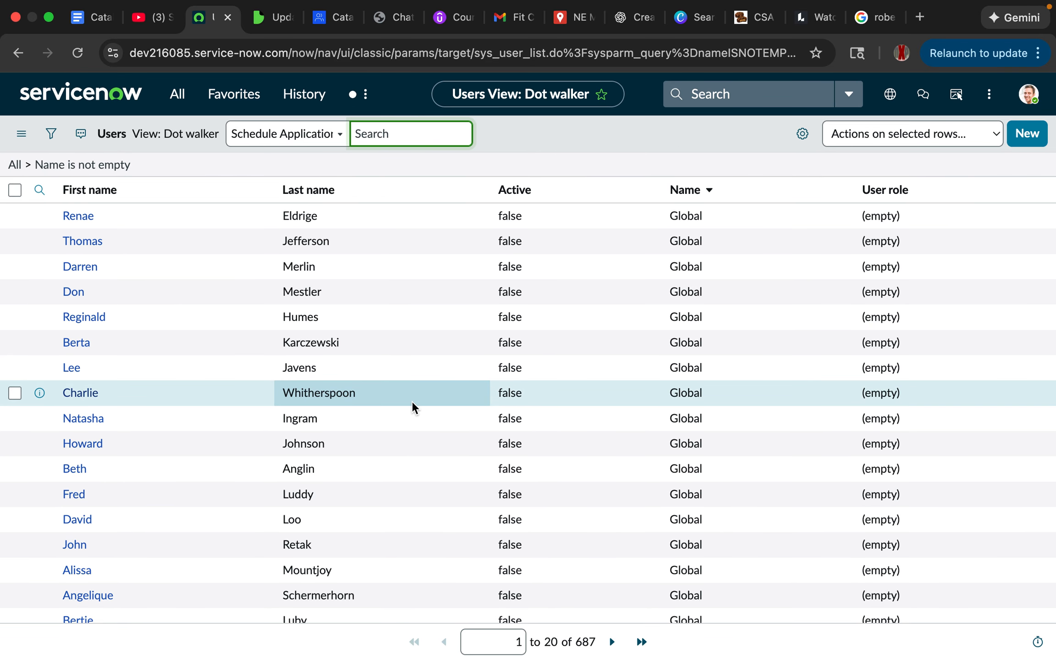
scroll(412, 401, down, 3)
scroll(411, 400, up, 3)
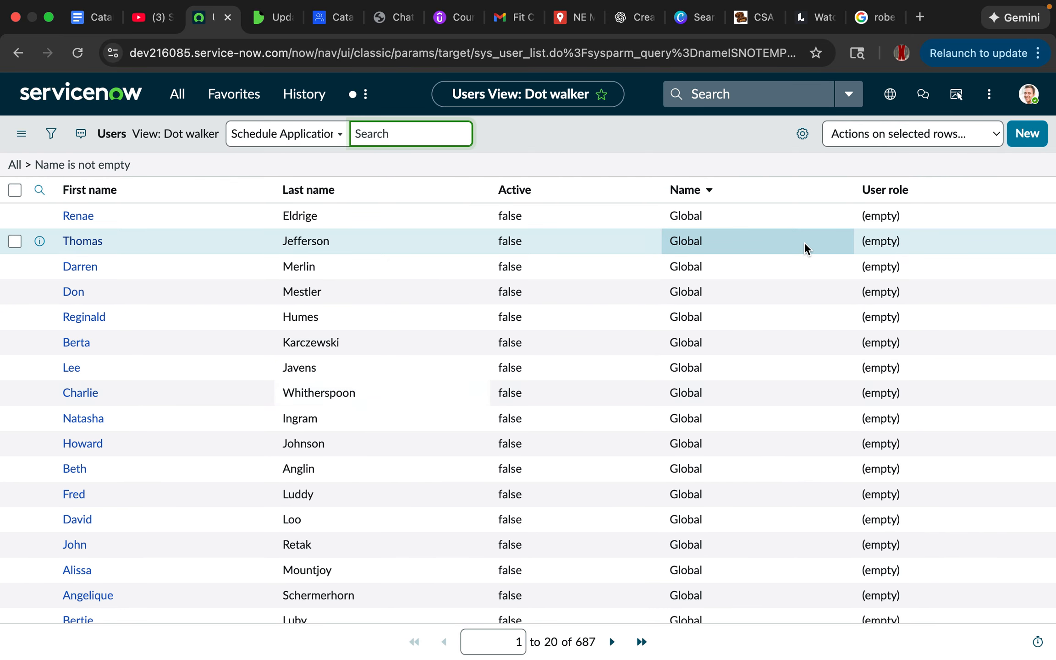
click(711, 195)
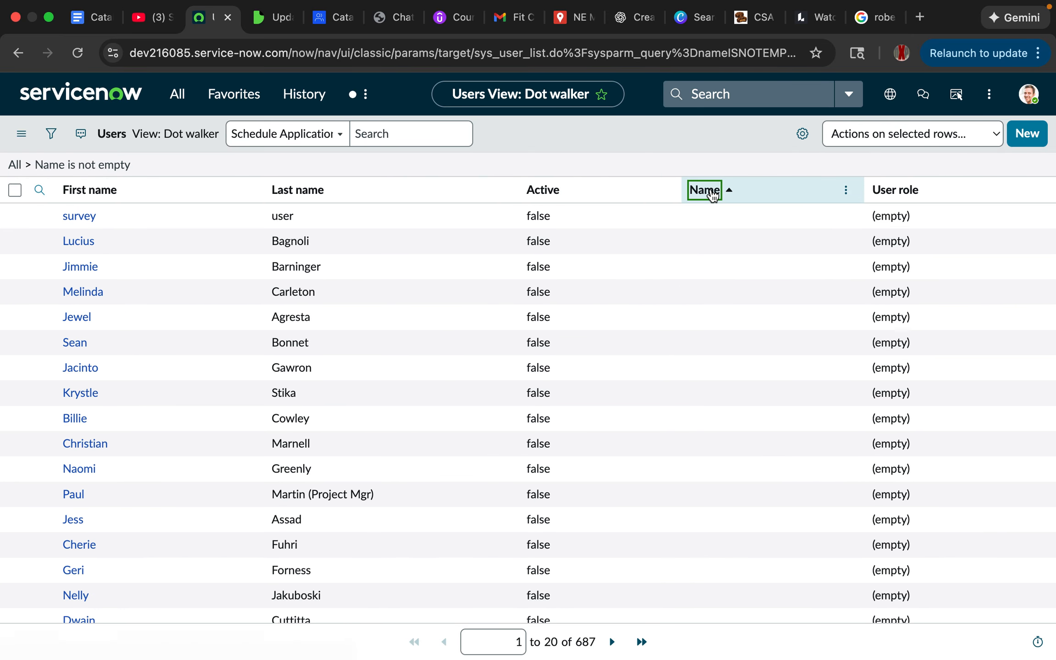
Remove the Name filter to list all users and reselect the Dot walker view.
click(16, 165)
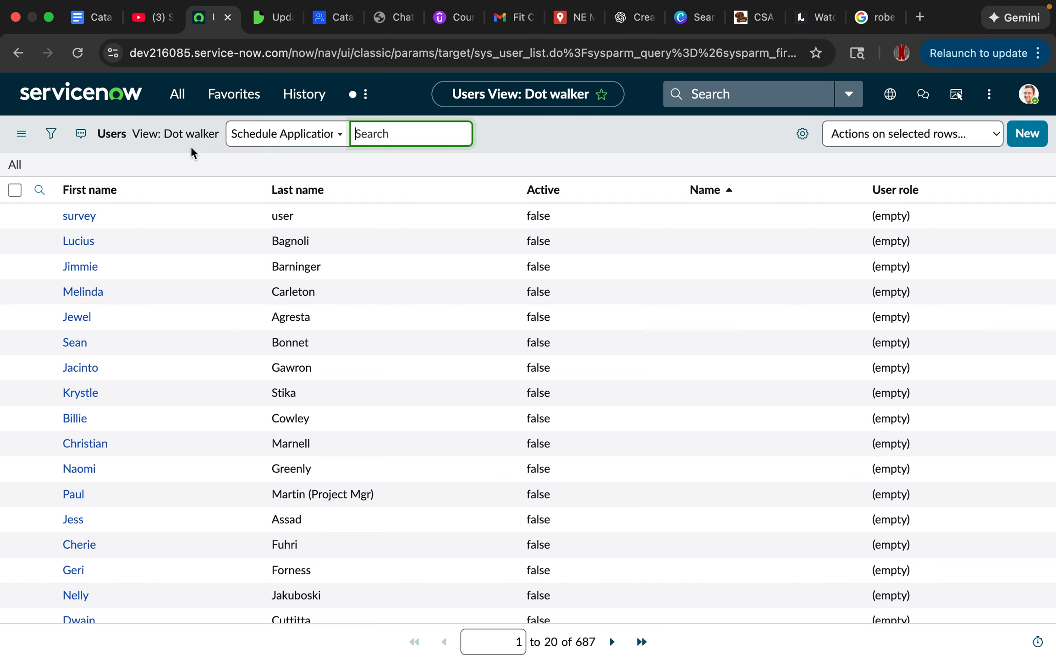
click(23, 141)
mouse_move(72, 148)
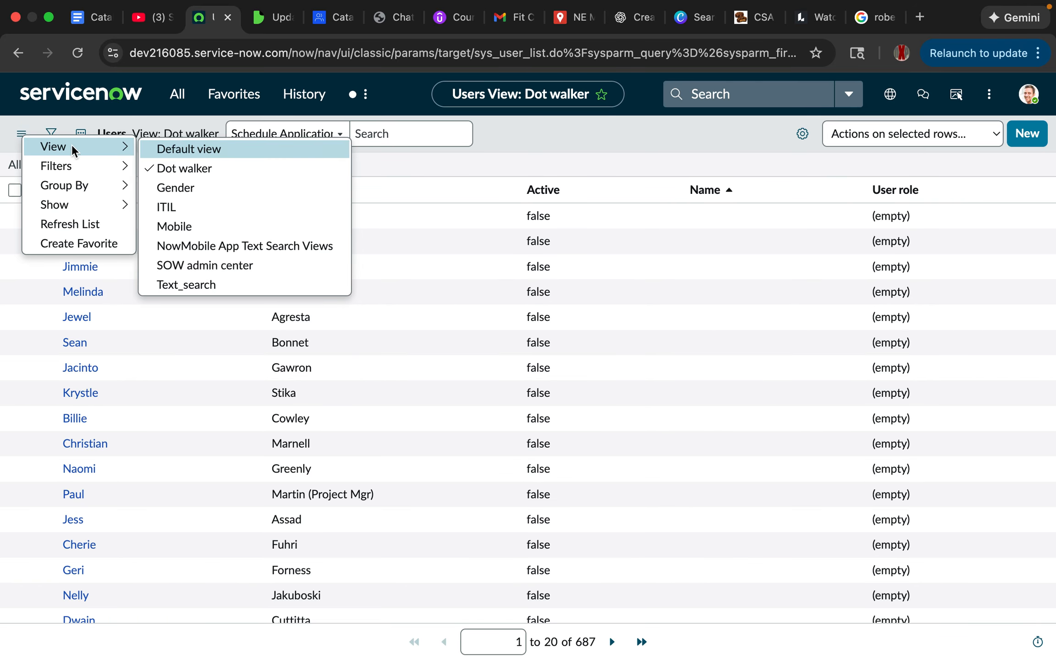
click(182, 168)
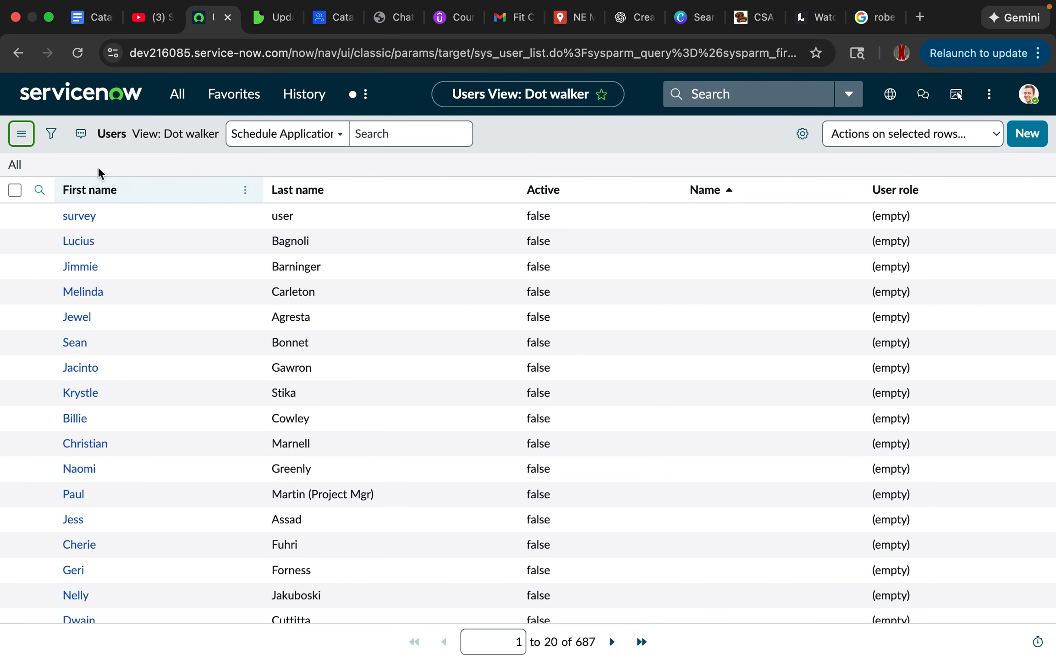
Look through the fields offered for a filter condition and sort the list by the application's Name column in descending order.
click(51, 136)
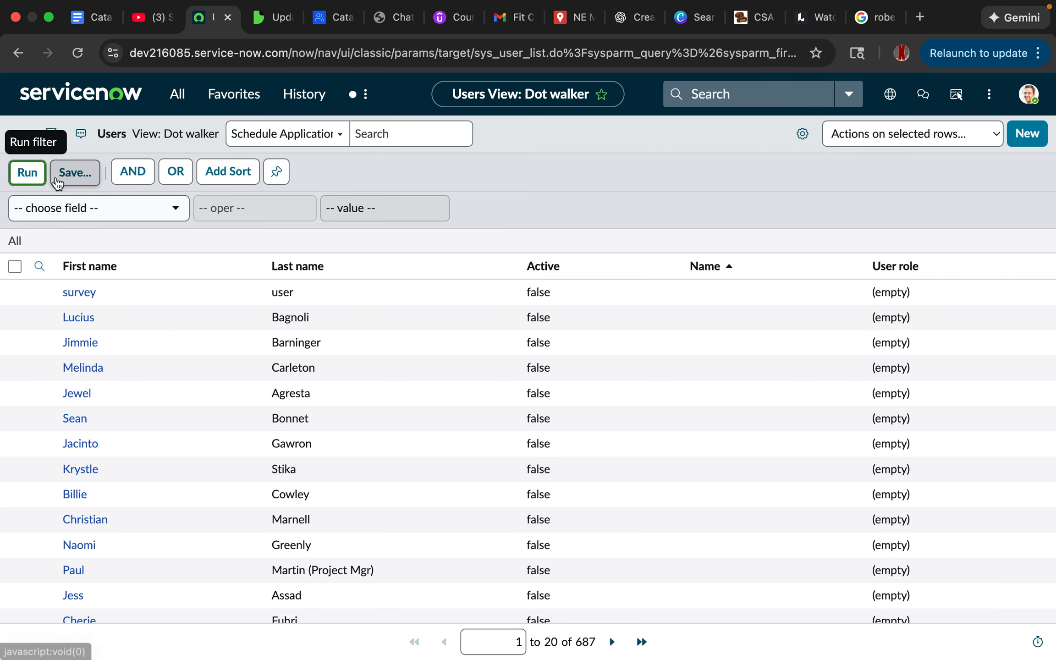
click(126, 209)
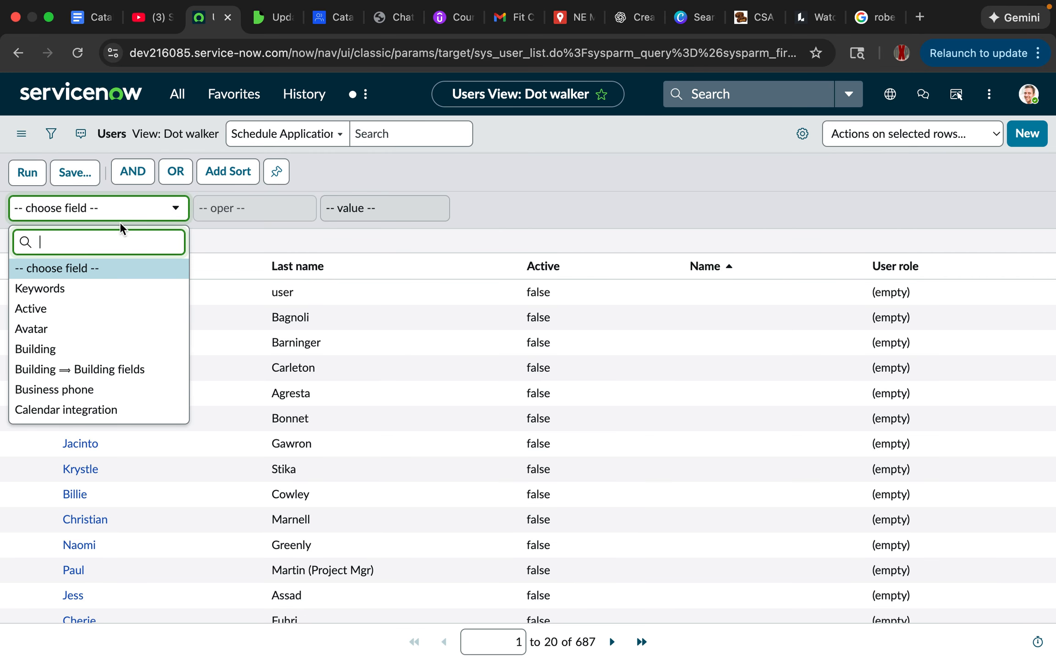
scroll(113, 331, down, 2)
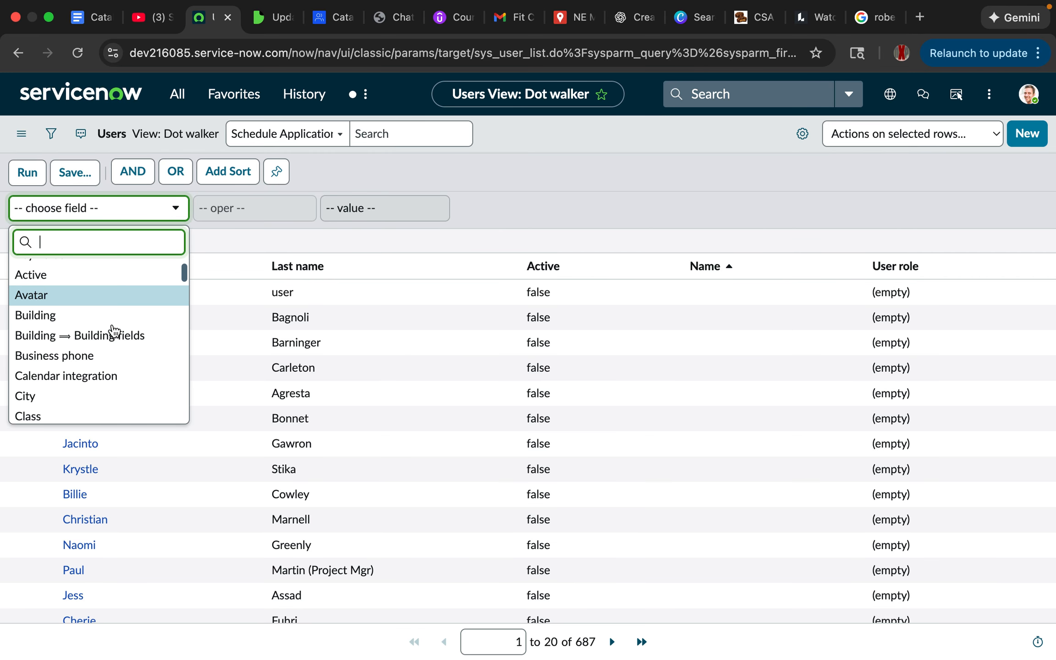
click(648, 194)
click(726, 272)
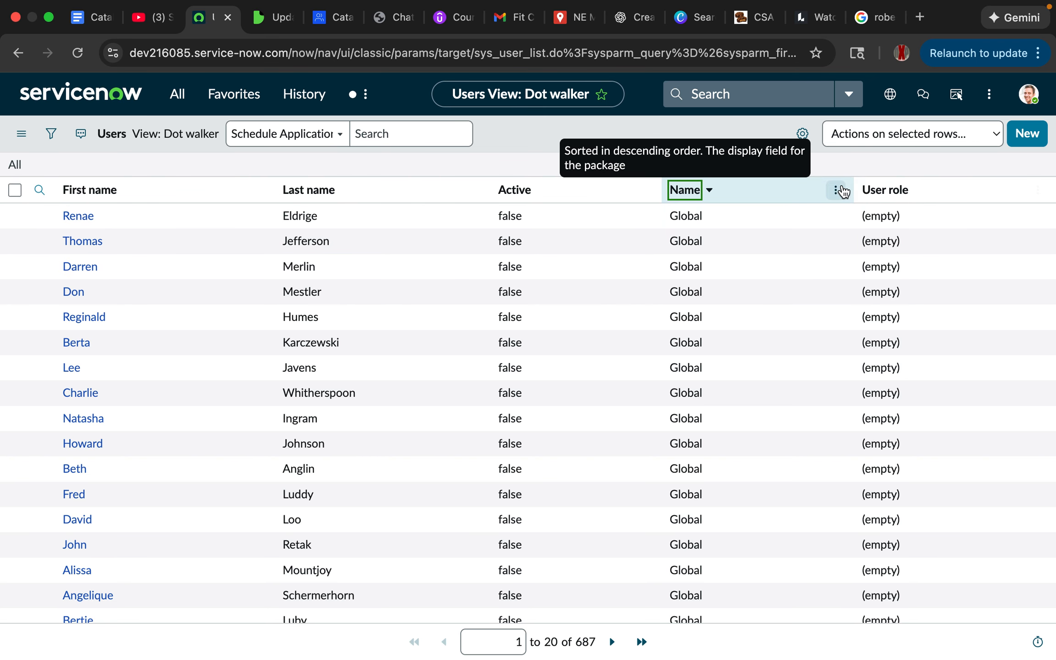
Examine the options of the application's Name column, including Configure and Export, and the list's own options.
click(838, 190)
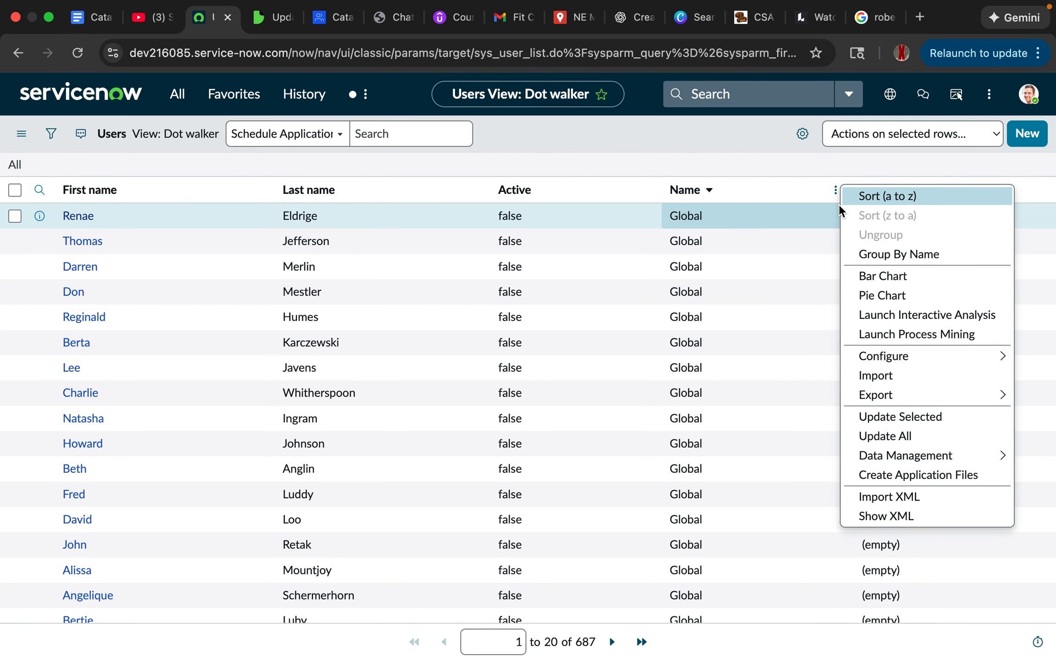
mouse_move(903, 355)
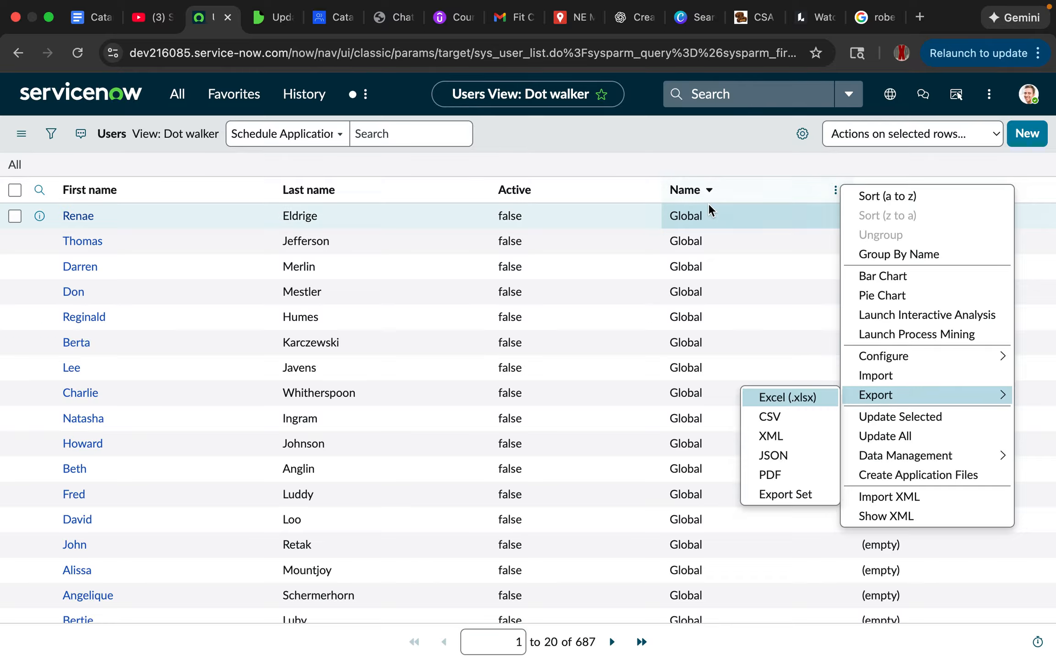
click(718, 137)
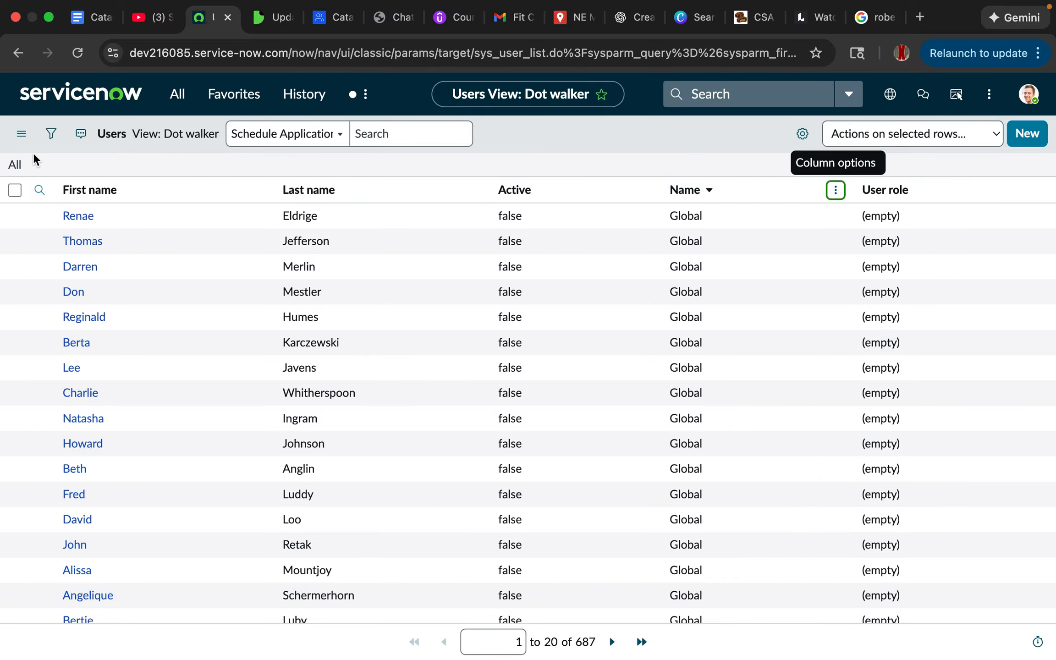
click(22, 135)
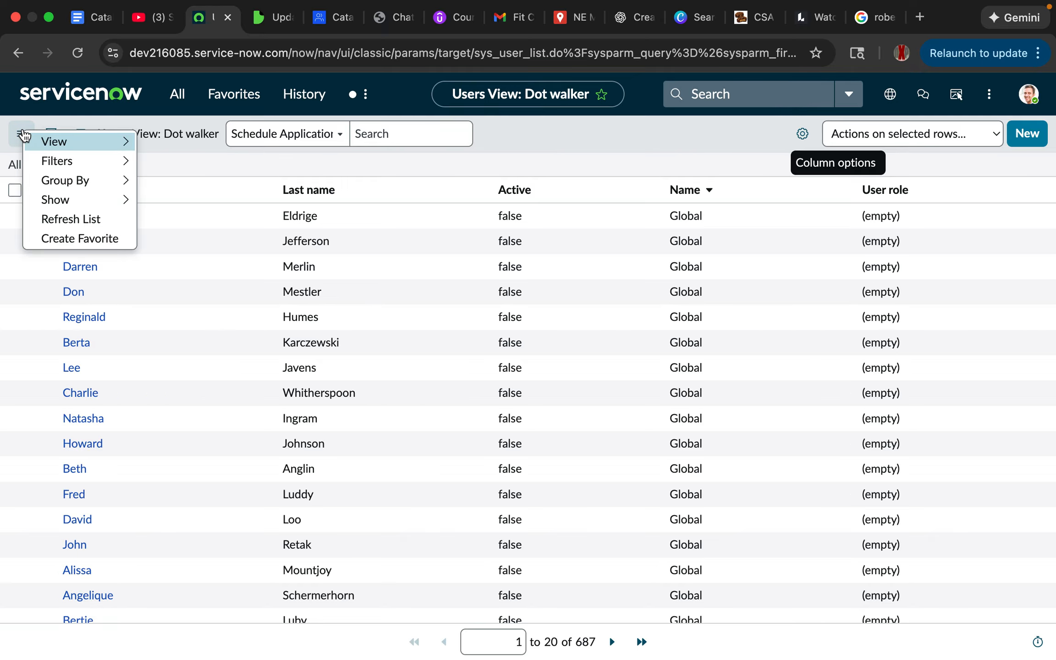
click(19, 135)
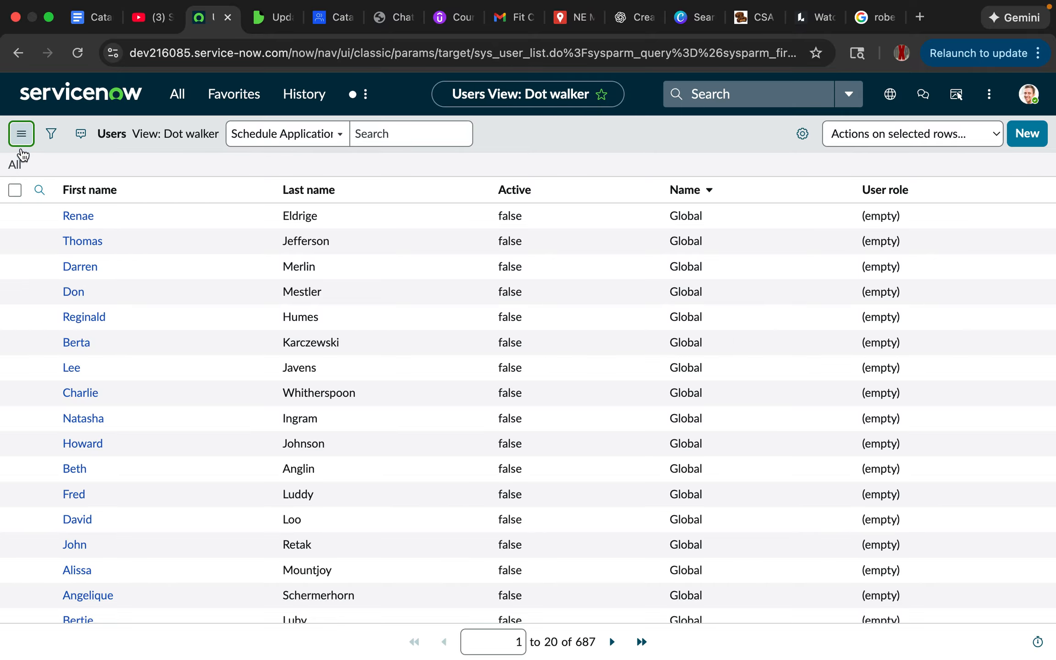
Open the list layout configuration of the Dot walker view to check its selected fields, and return to the Users list.
right_click(722, 190)
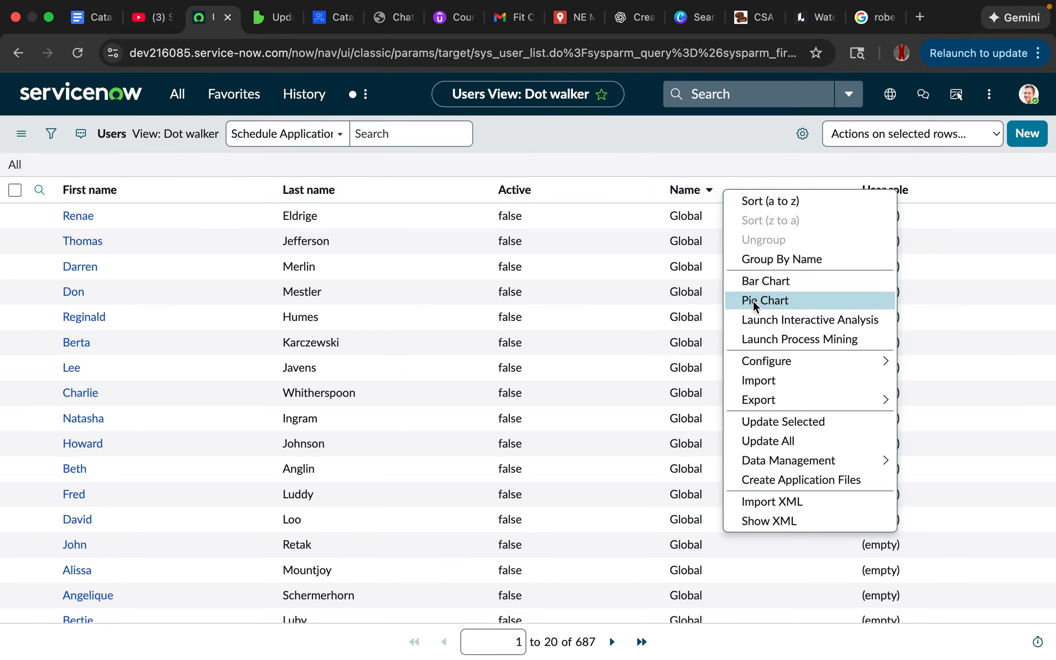
mouse_move(795, 366)
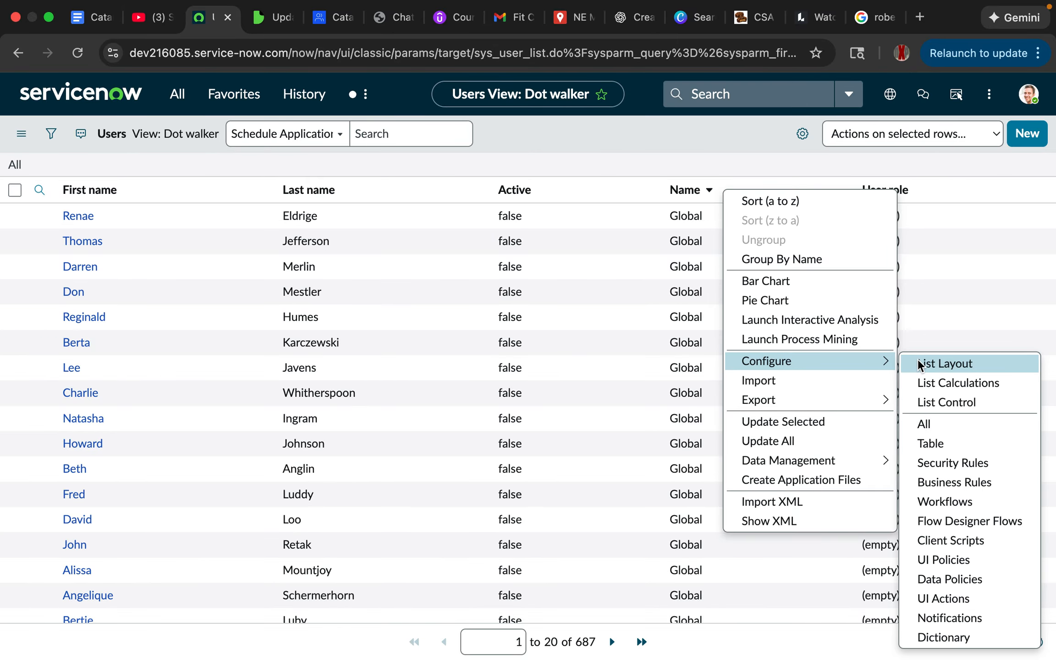
click(930, 361)
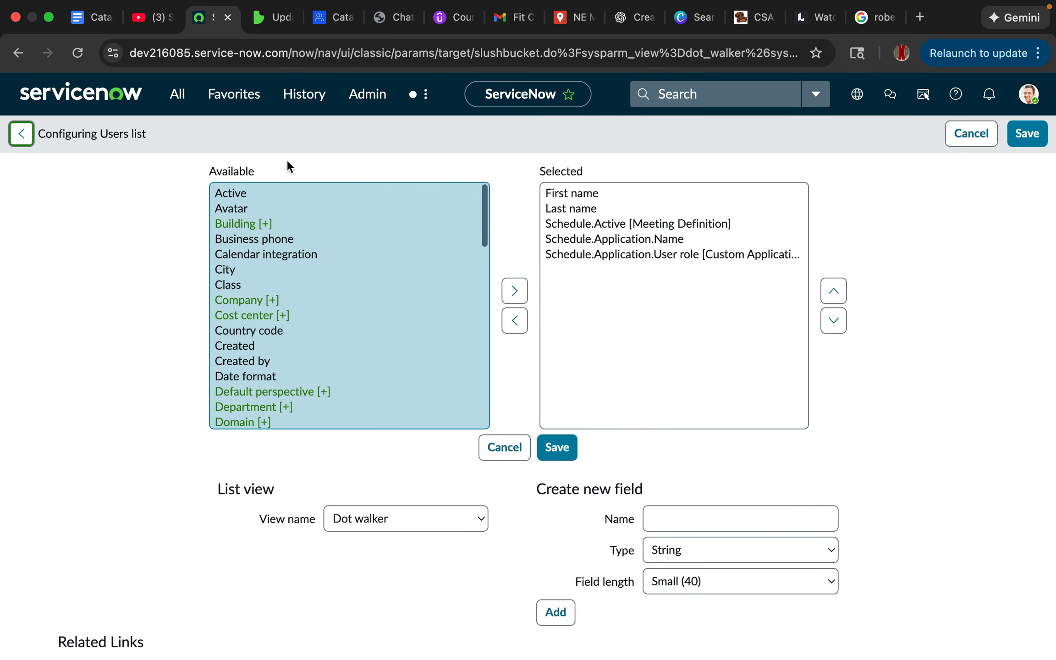
click(20, 138)
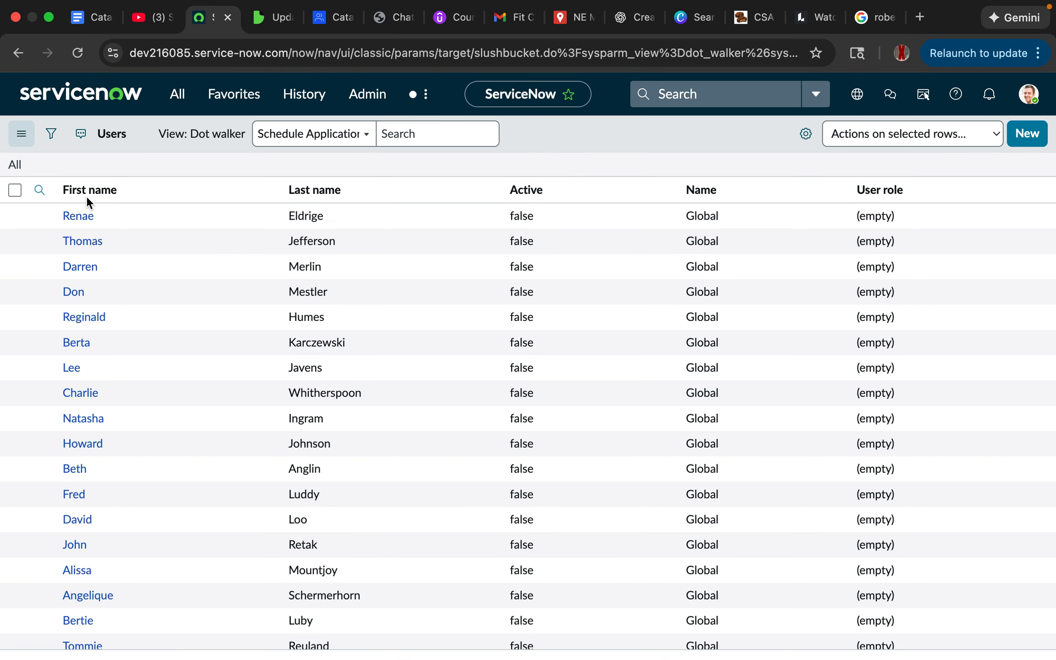
Sort the Users list by the application's Name column in ascending order and open the filter condition builder.
click(52, 135)
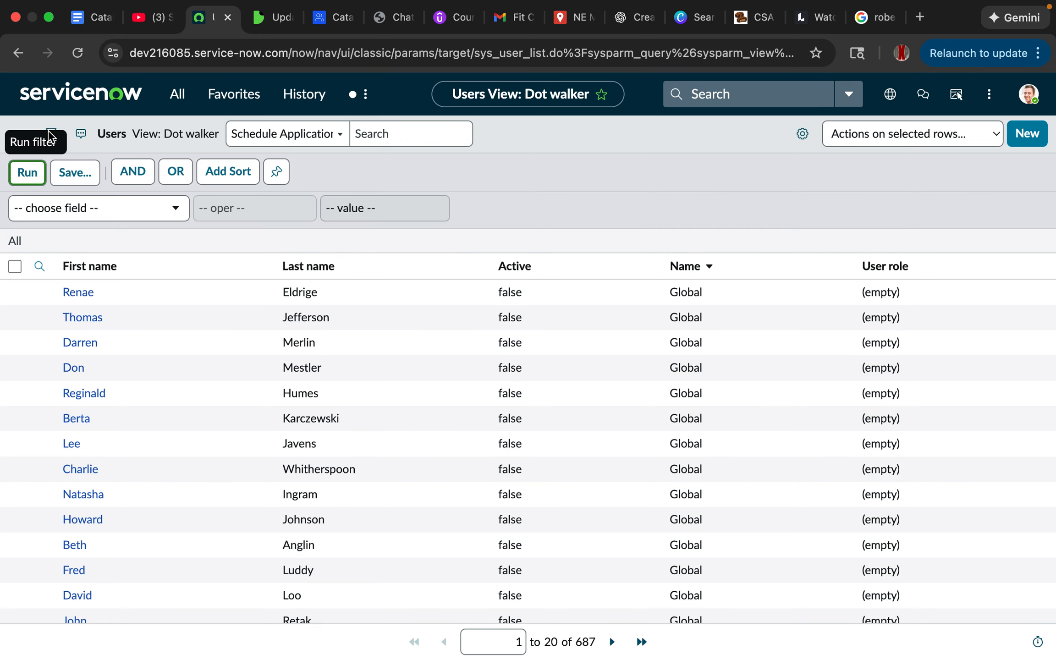
click(712, 264)
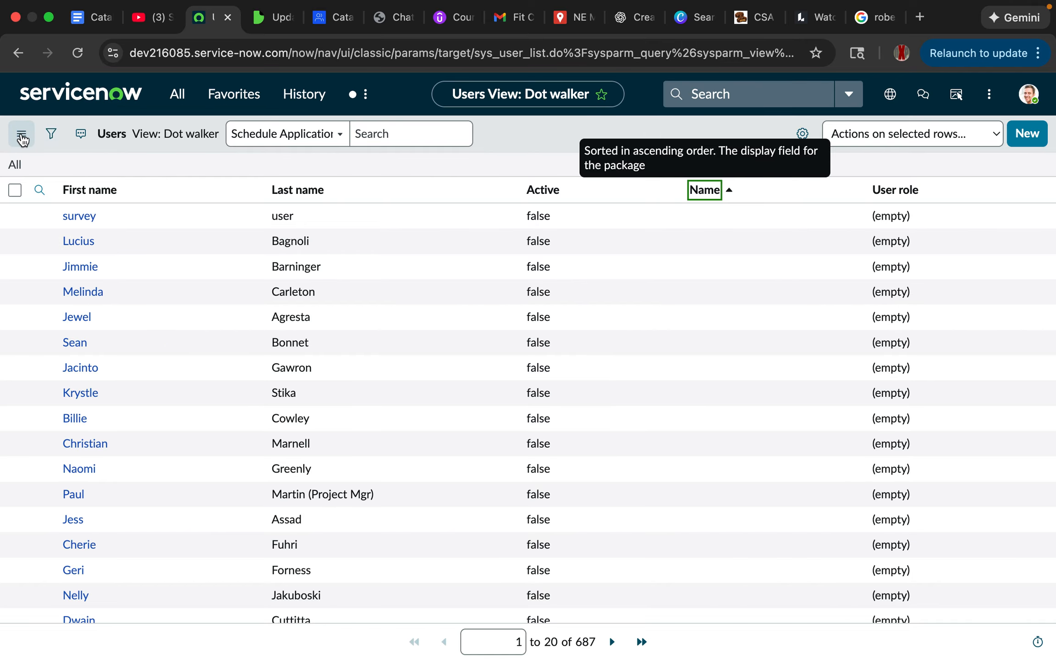
click(51, 134)
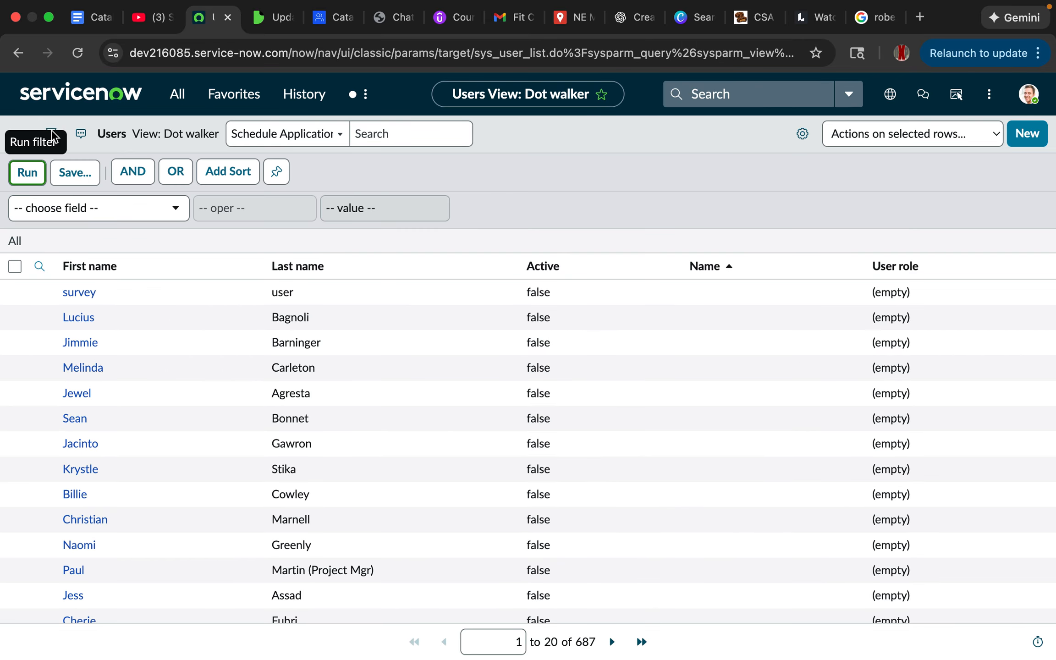
Dot-walk the filter condition's field into the Schedule reference by choosing Schedule ⟹ Schedule fields.
click(137, 209)
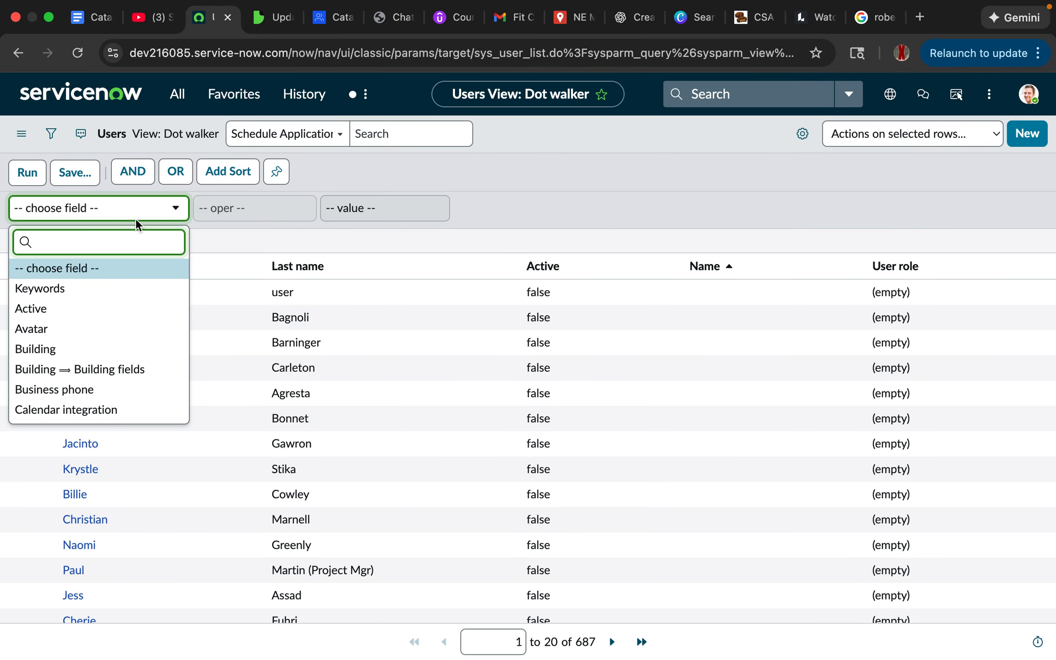
scroll(123, 316, down, 1)
scroll(123, 316, up, 1)
scroll(123, 316, down, 1)
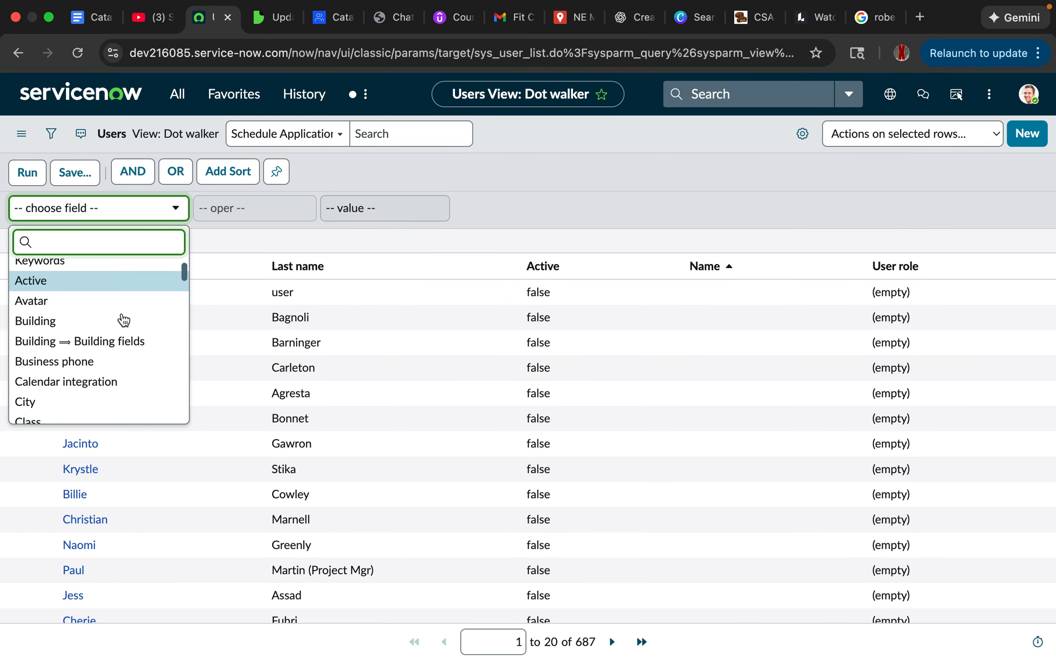
scroll(122, 319, down, 2)
scroll(124, 318, down, 8)
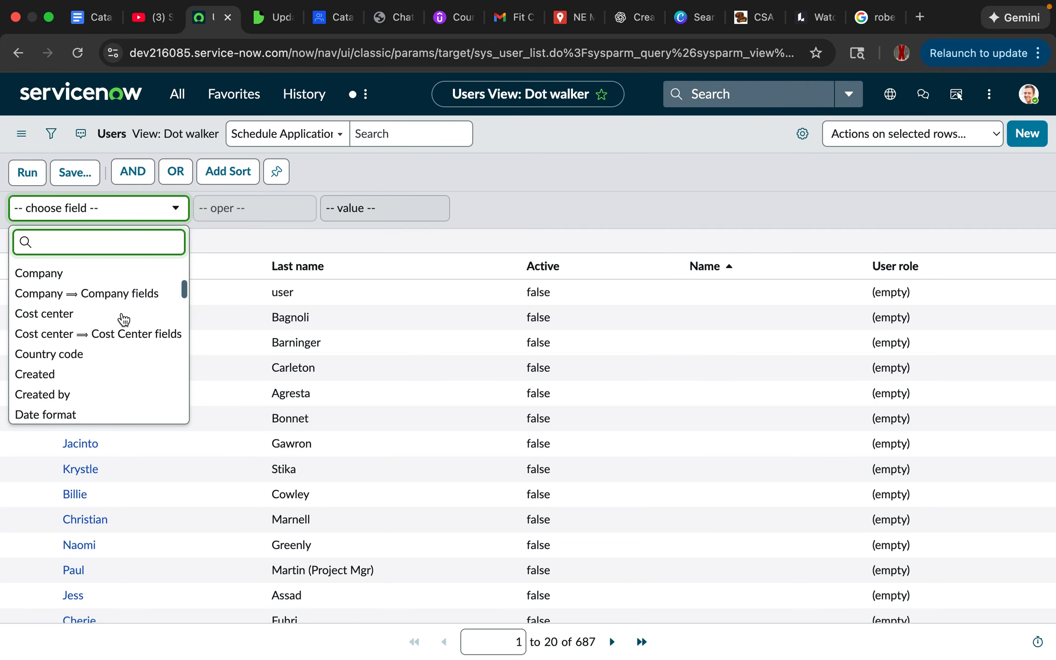
scroll(92, 317, down, 5)
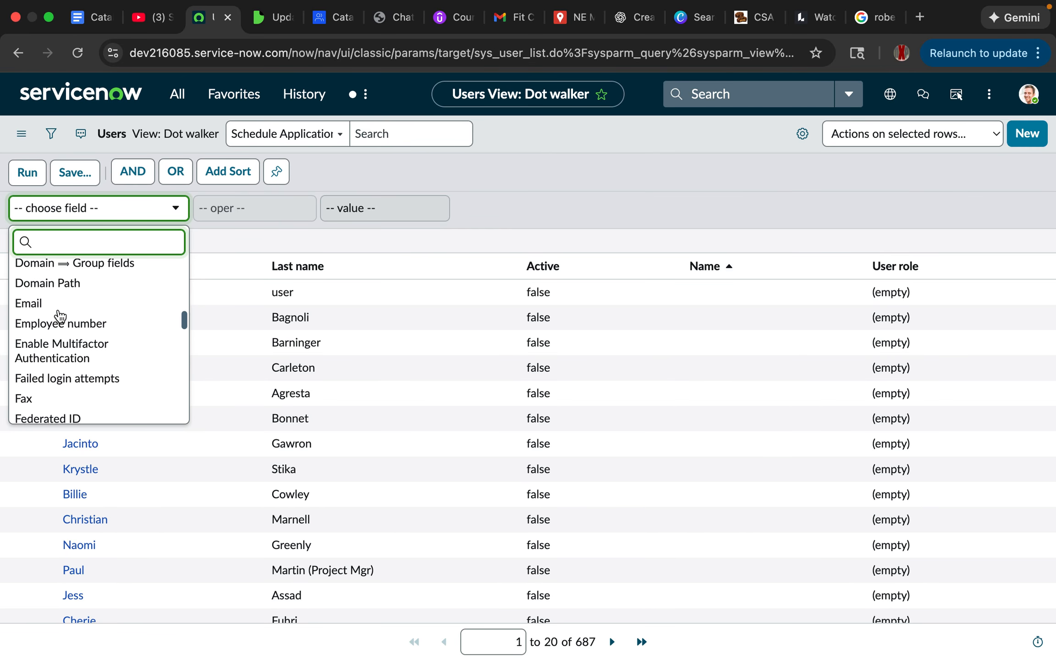
scroll(60, 316, down, 5)
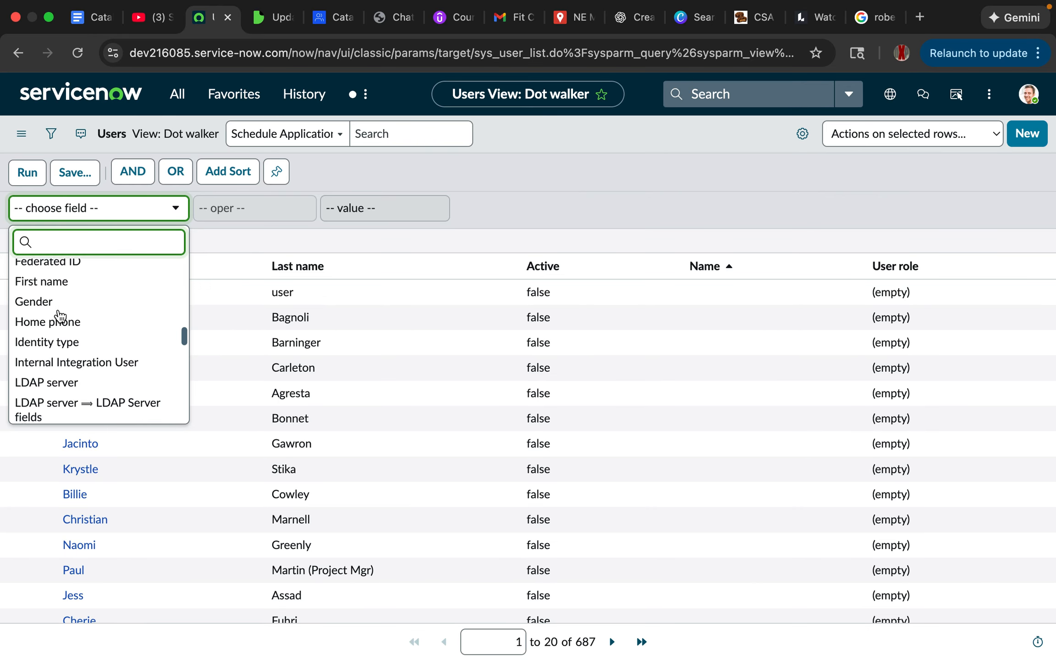
scroll(60, 315, down, 5)
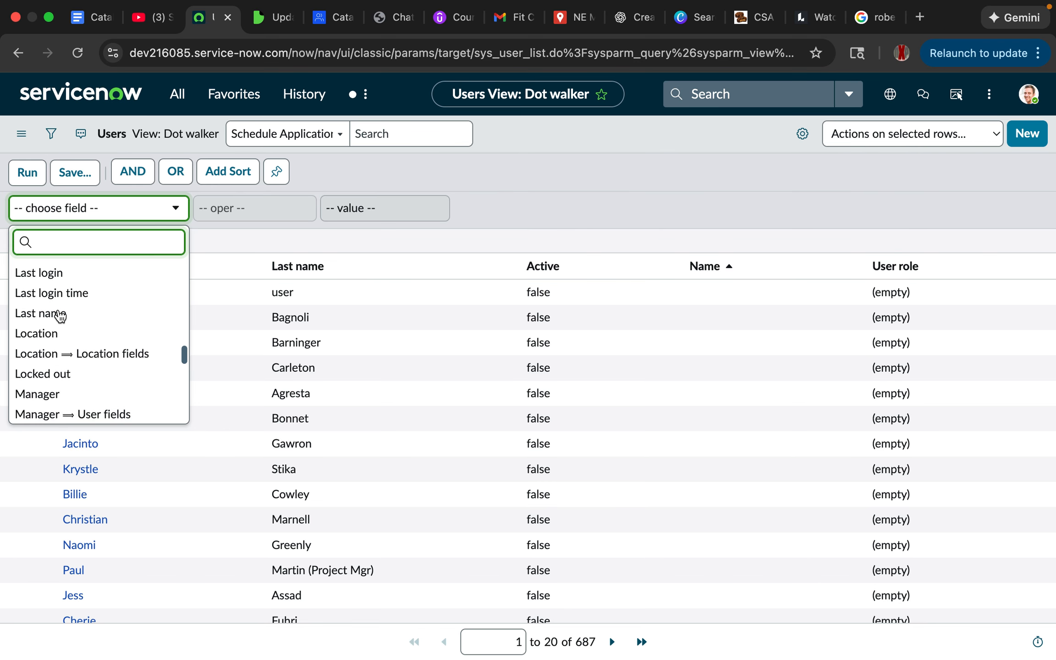
scroll(60, 315, down, 2)
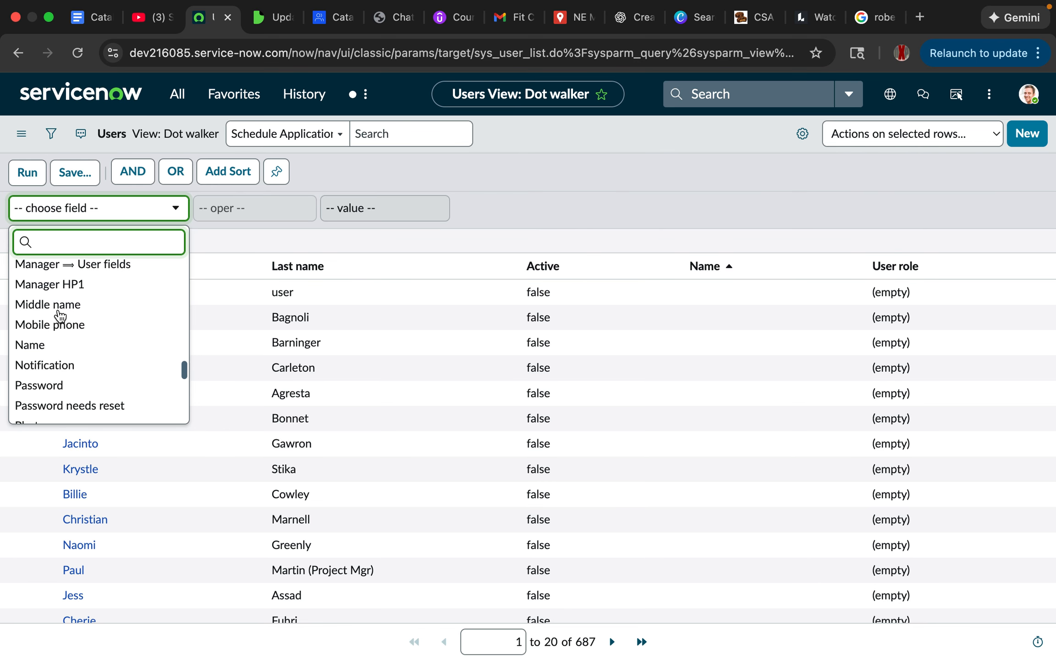
scroll(60, 315, down, 1)
scroll(60, 316, down, 5)
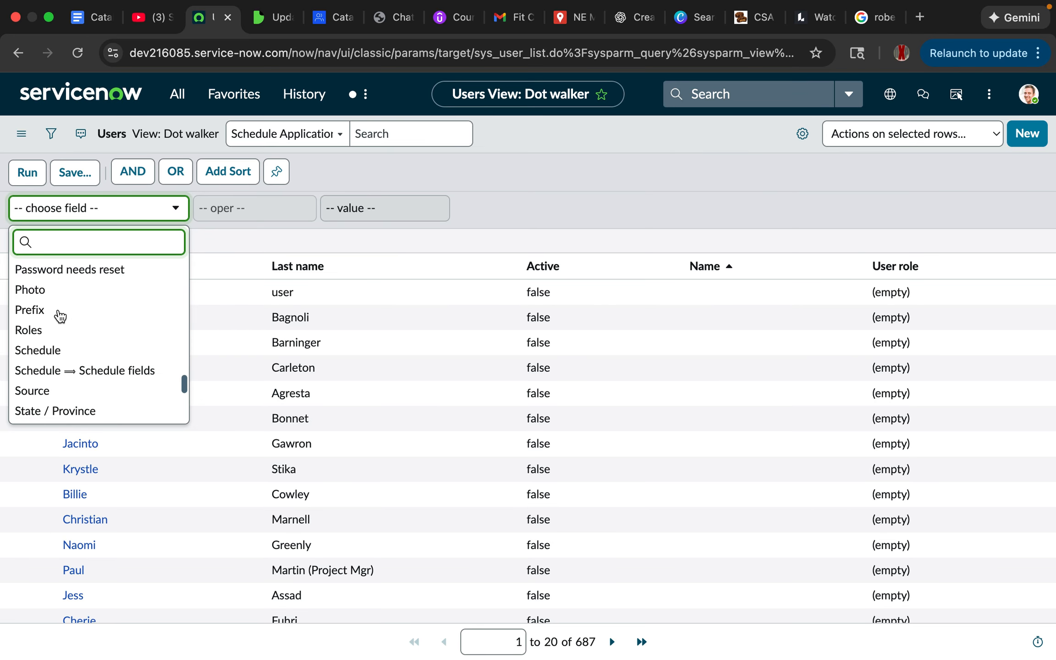
scroll(87, 358, down, 4)
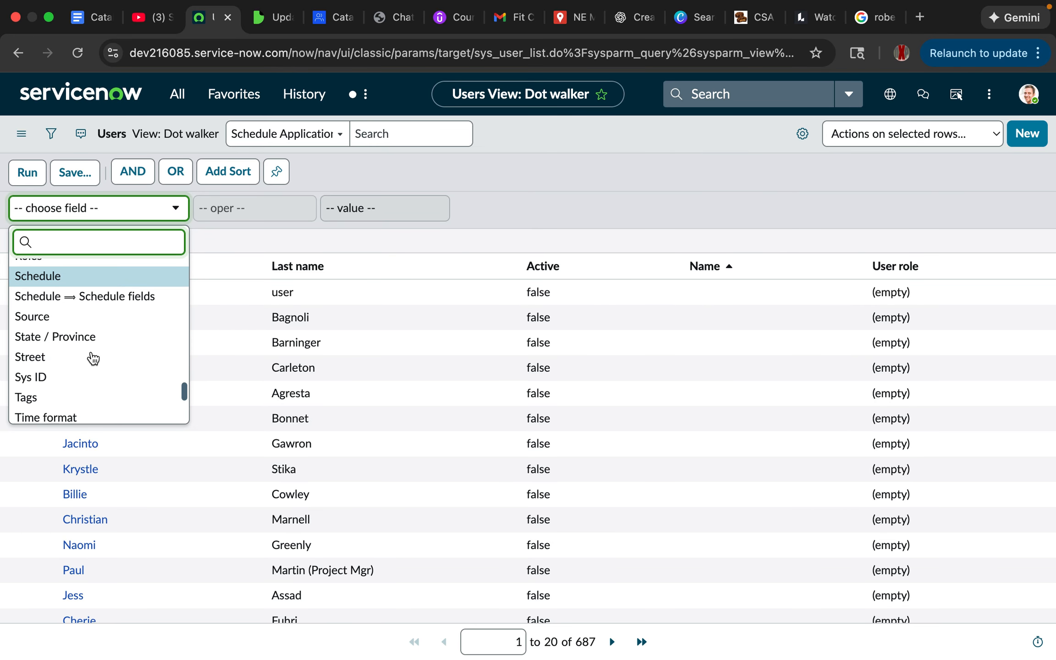
click(59, 295)
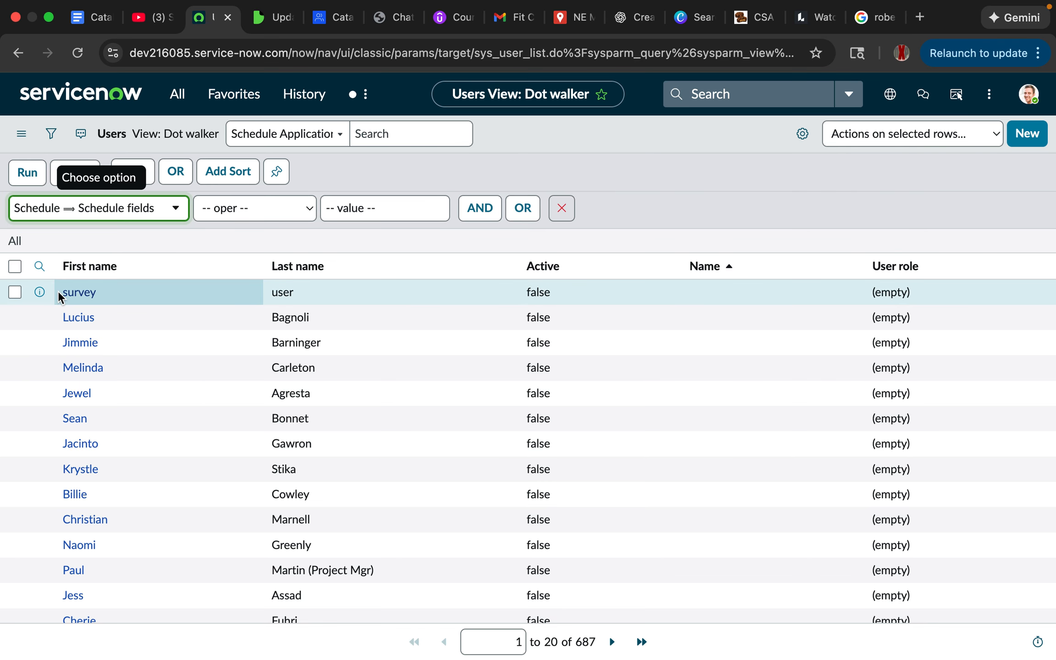
Examine the related Schedule fields offered for the filter condition, from Application through to Remove Related Fields.
click(183, 211)
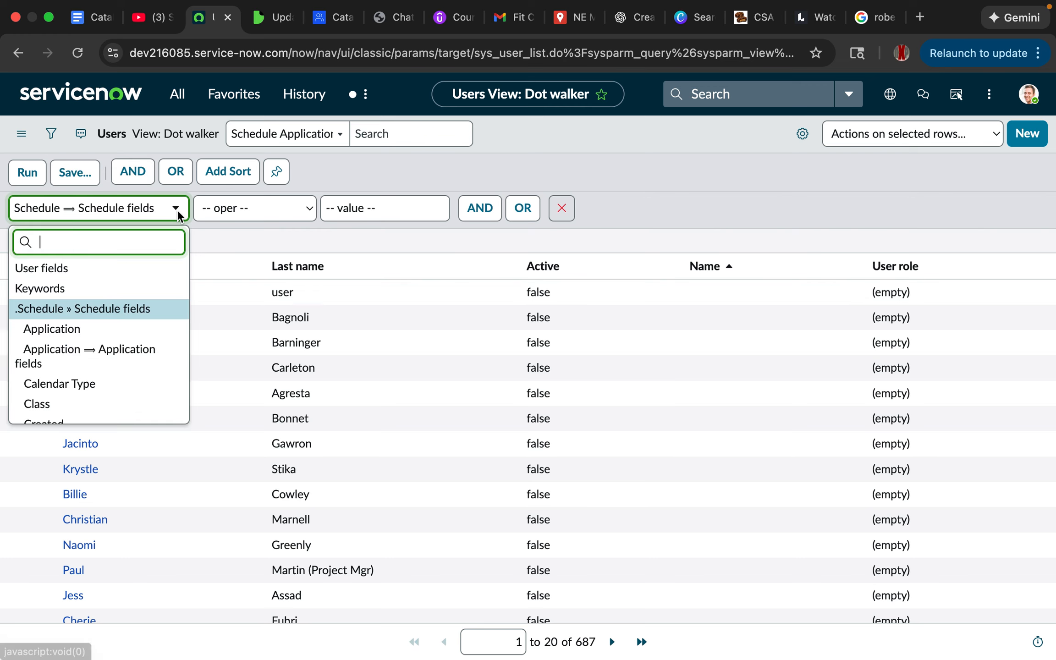
scroll(103, 330, down, 1)
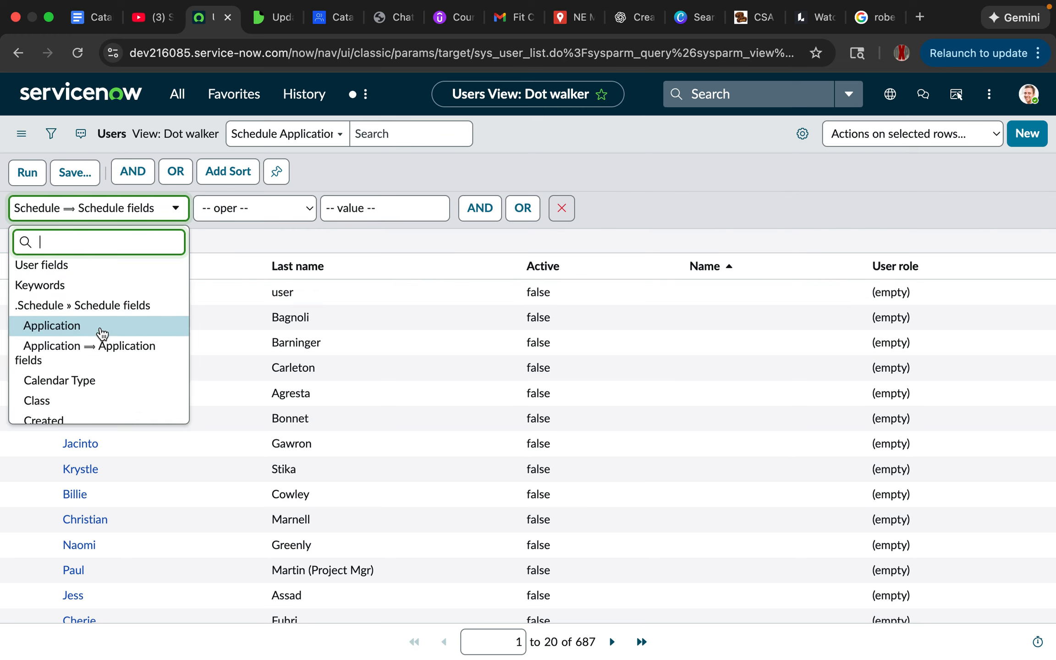
scroll(102, 333, up, 1)
scroll(102, 334, down, 3)
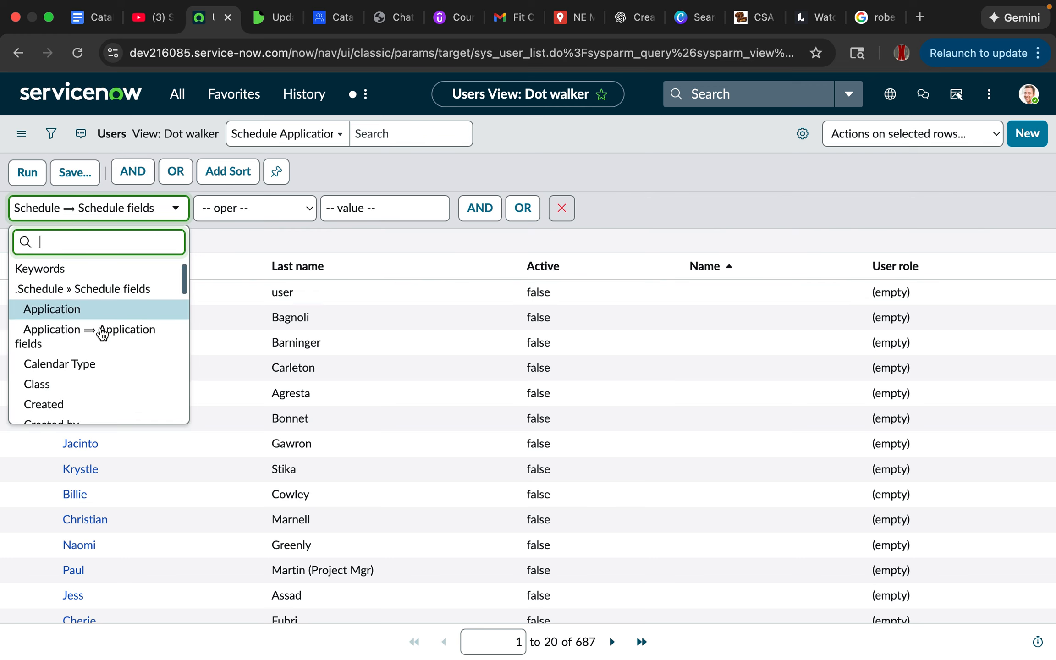
scroll(102, 334, down, 7)
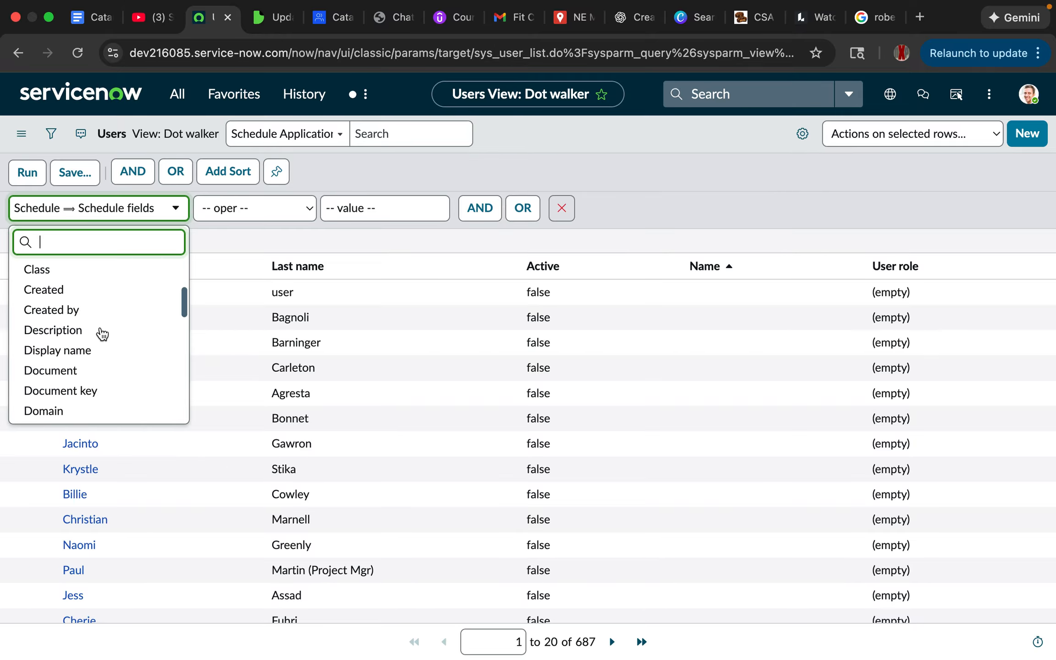
scroll(102, 334, down, 8)
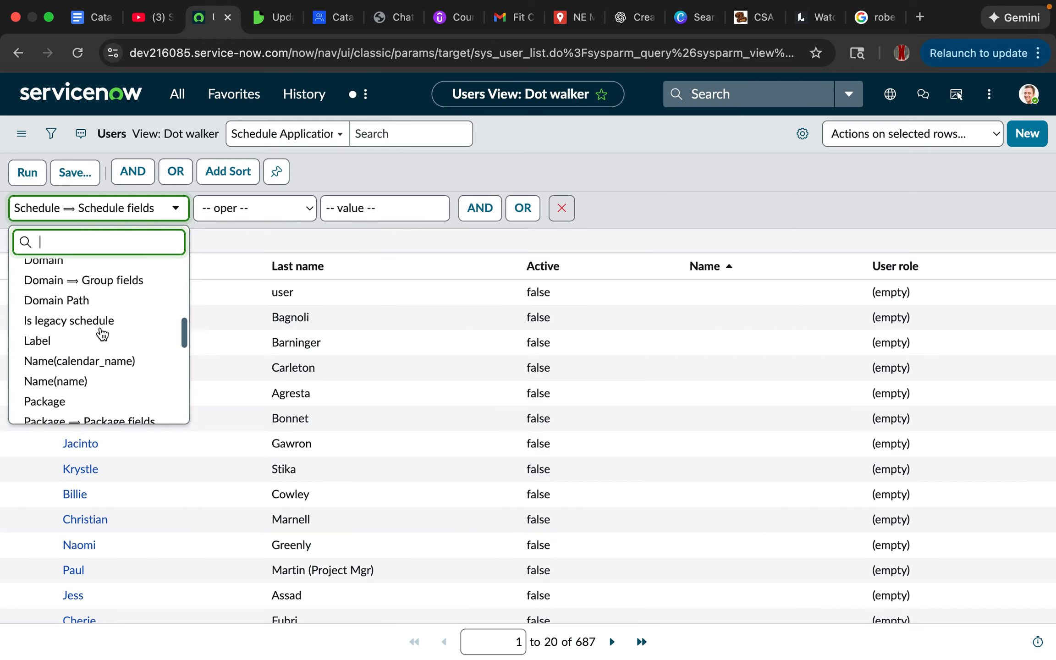
scroll(102, 333, down, 6)
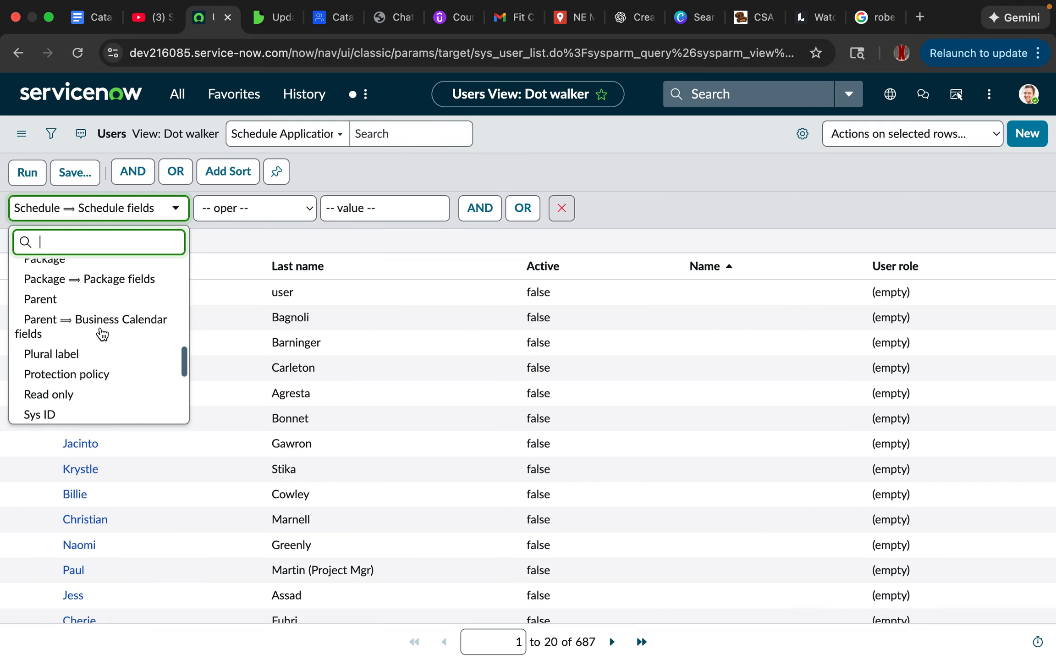
scroll(101, 334, down, 6)
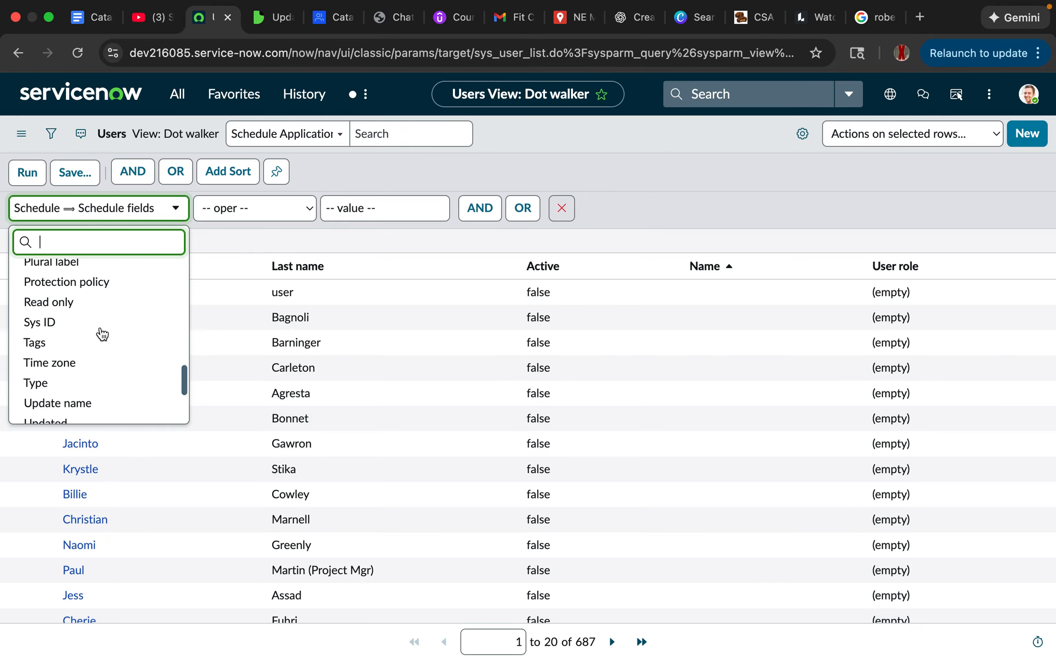
scroll(102, 334, down, 2)
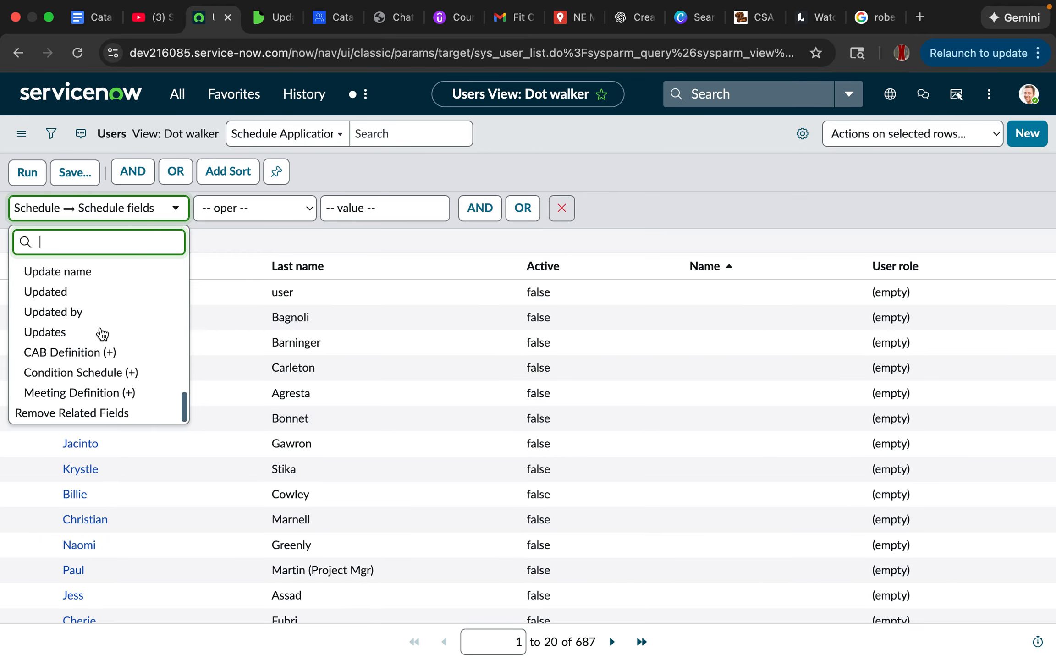
scroll(102, 335, up, 20)
scroll(102, 333, down, 1)
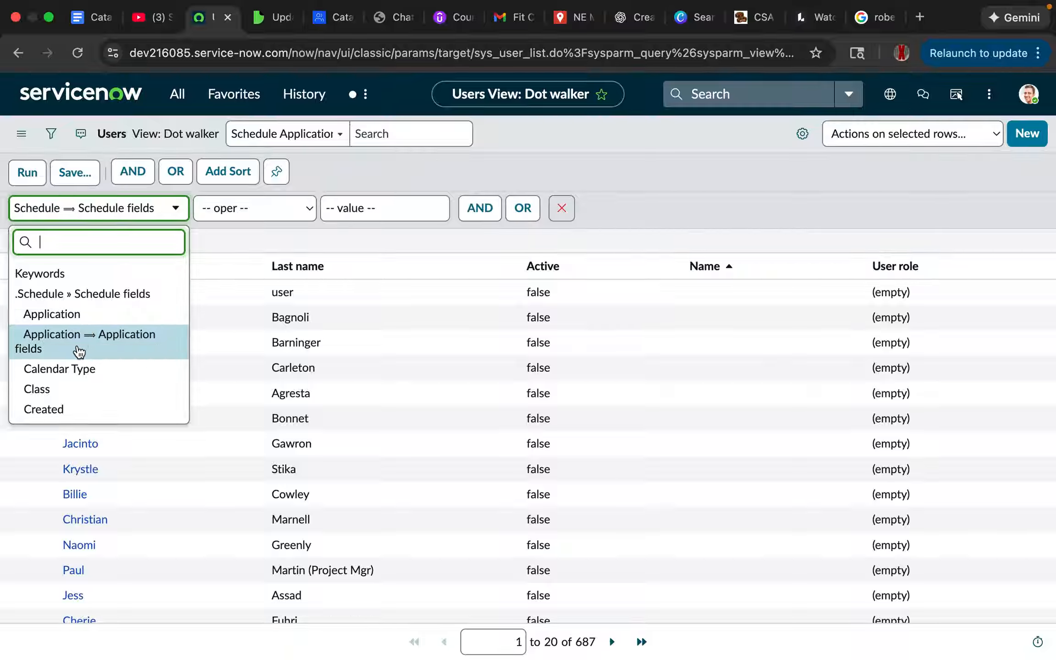
scroll(105, 348, down, 3)
scroll(108, 350, down, 3)
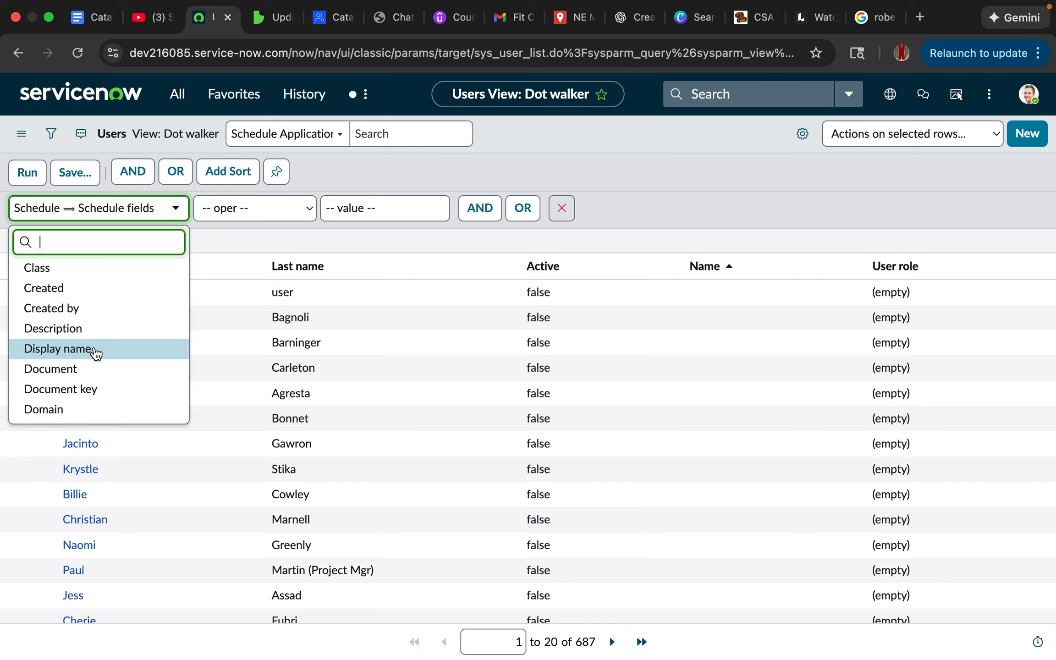
scroll(132, 334, down, 2)
scroll(134, 336, down, 5)
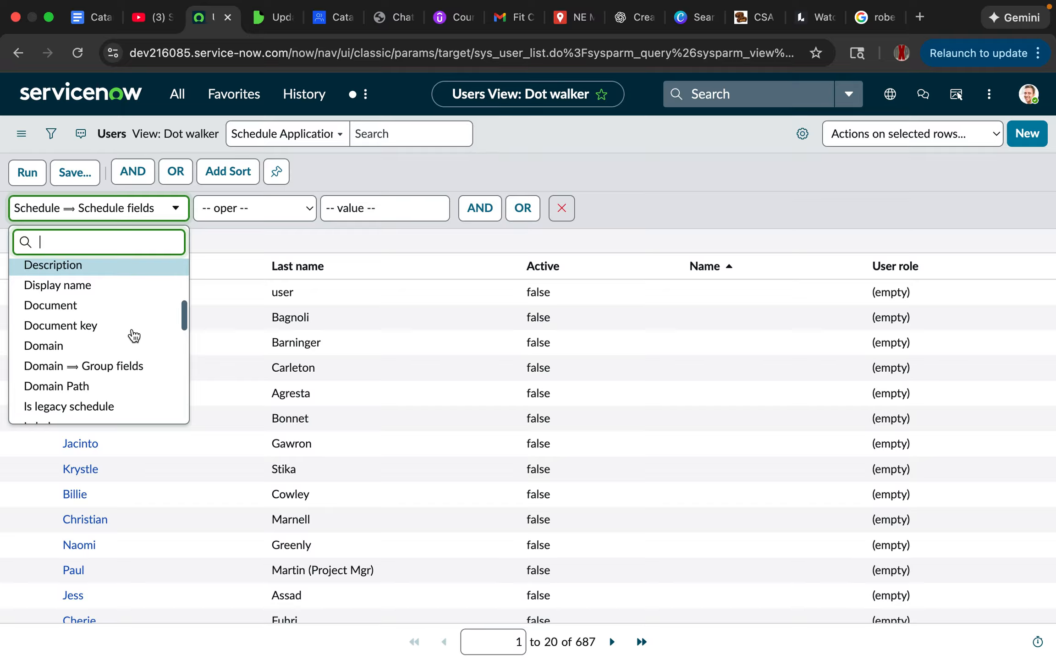
scroll(134, 336, down, 2)
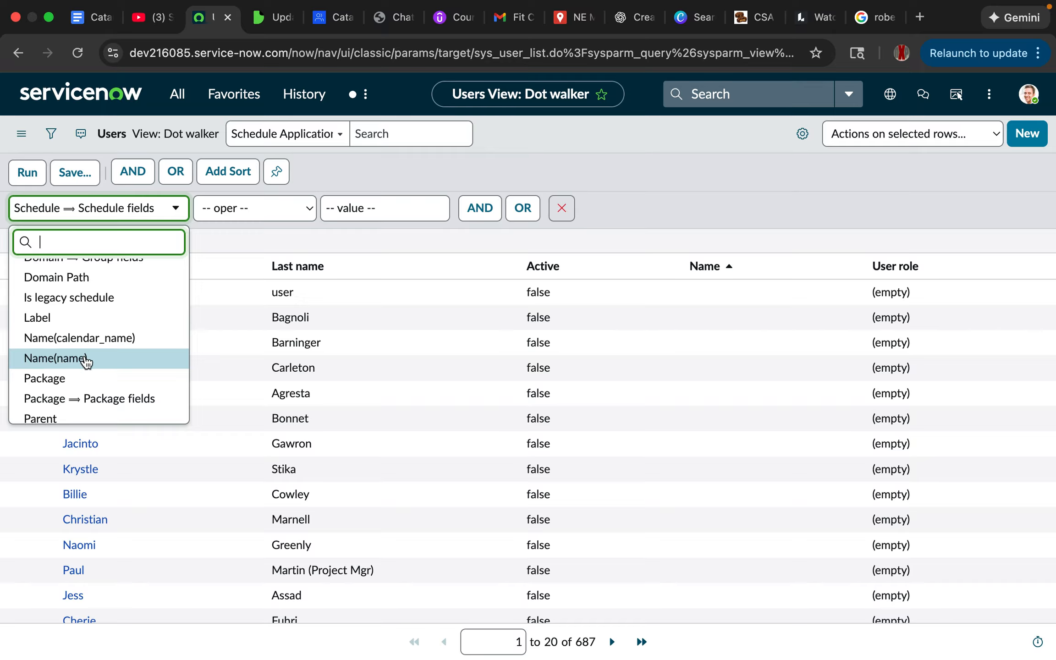
scroll(86, 362, down, 2)
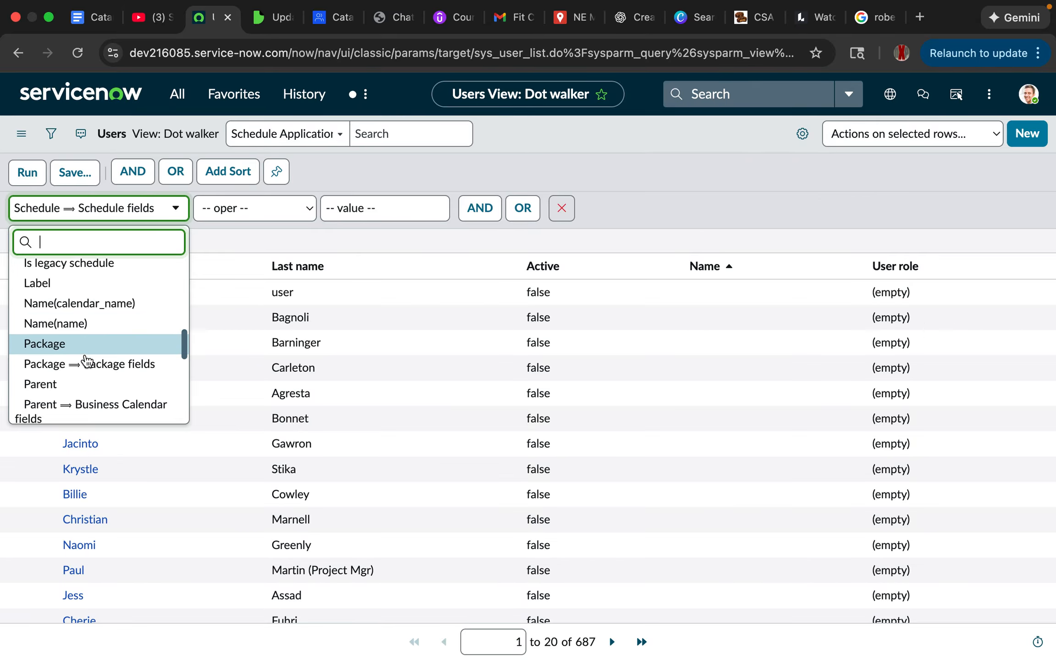
scroll(86, 362, down, 5)
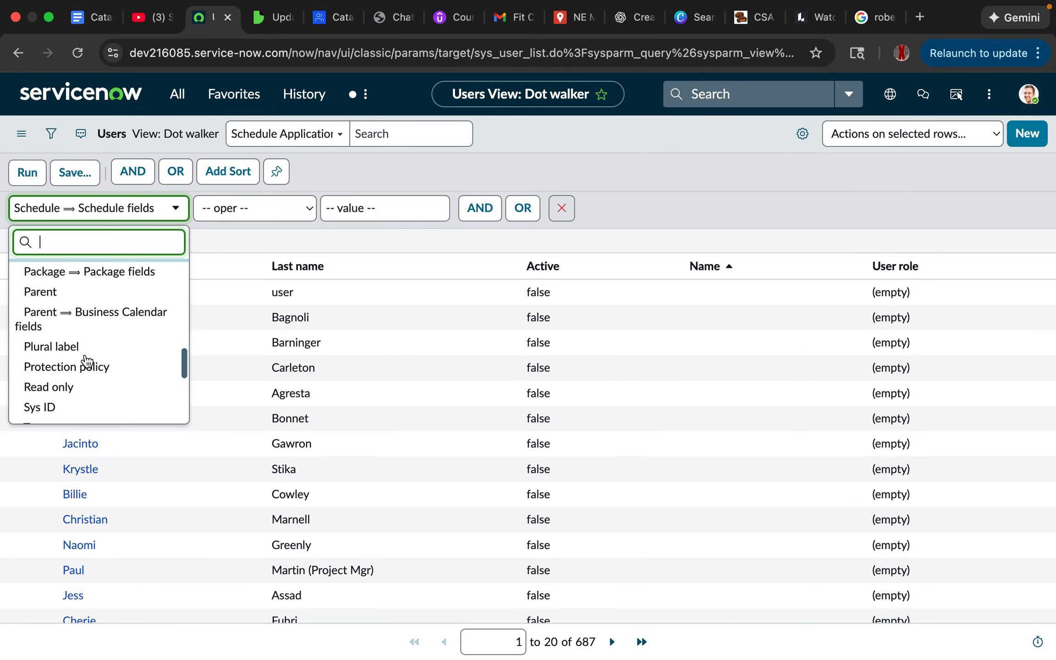
scroll(86, 362, down, 7)
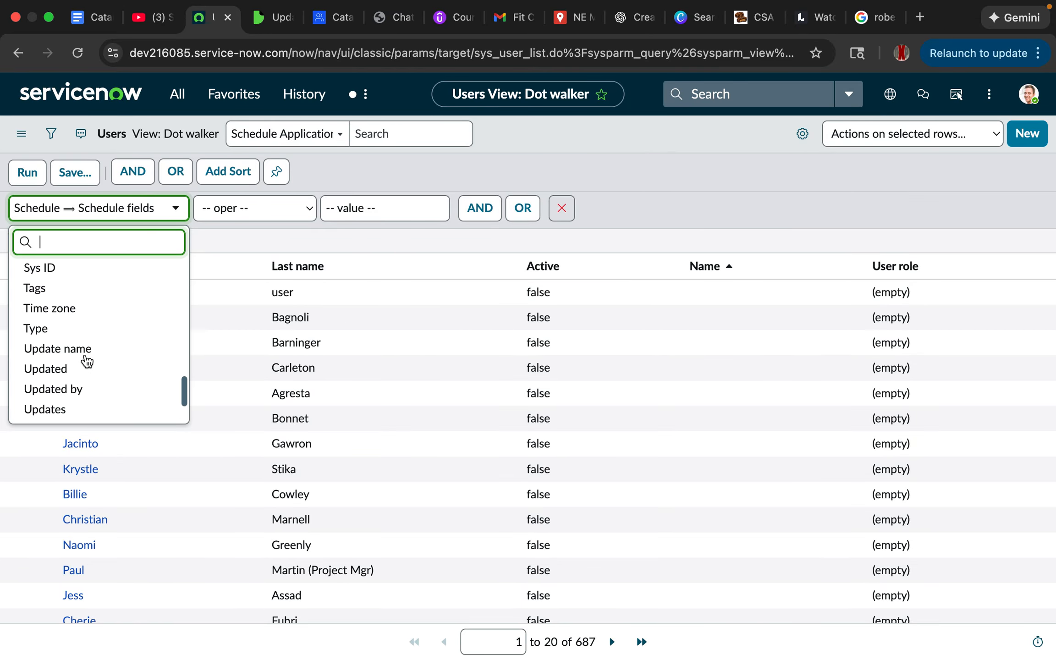
scroll(86, 362, down, 4)
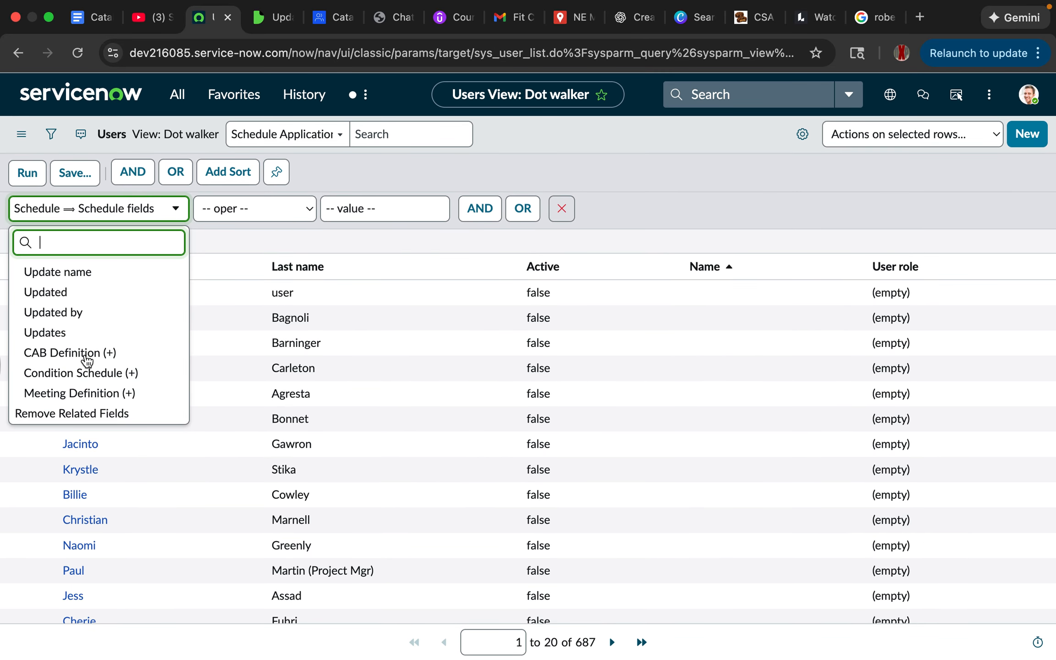
Set the filter condition to the Schedule's Name(name) field with the operator "is not empty".
scroll(115, 305, up, 8)
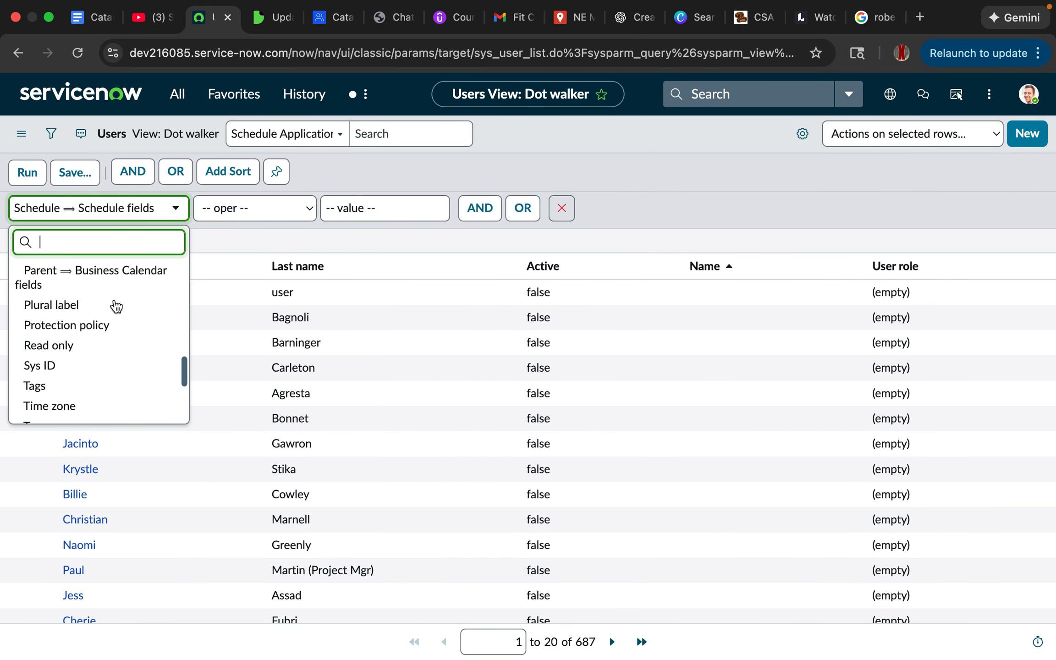
scroll(116, 306, up, 5)
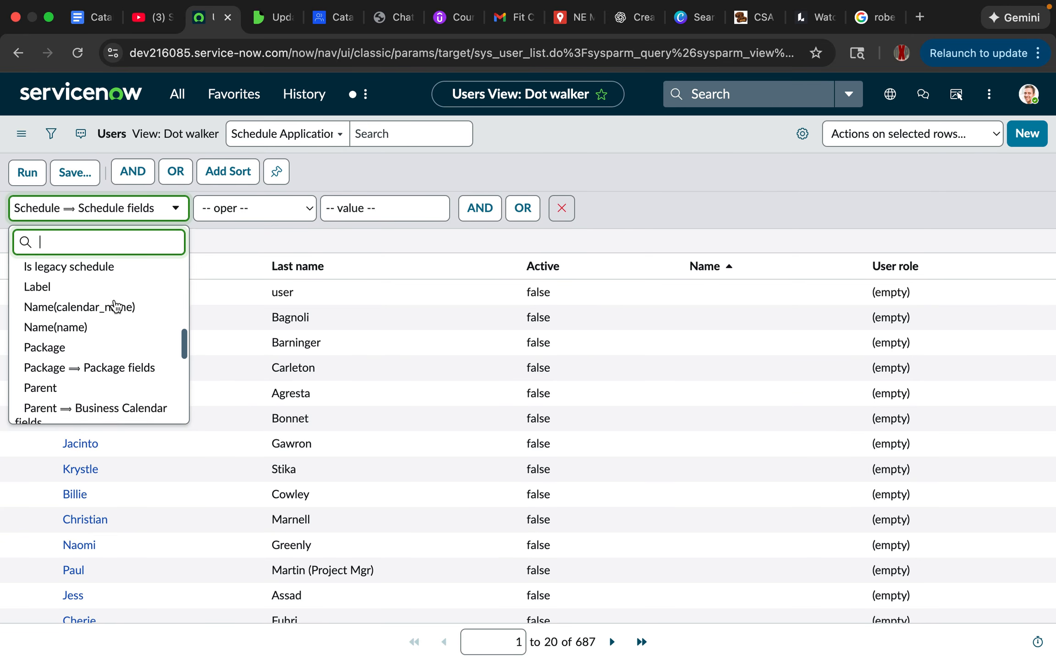
scroll(115, 305, up, 1)
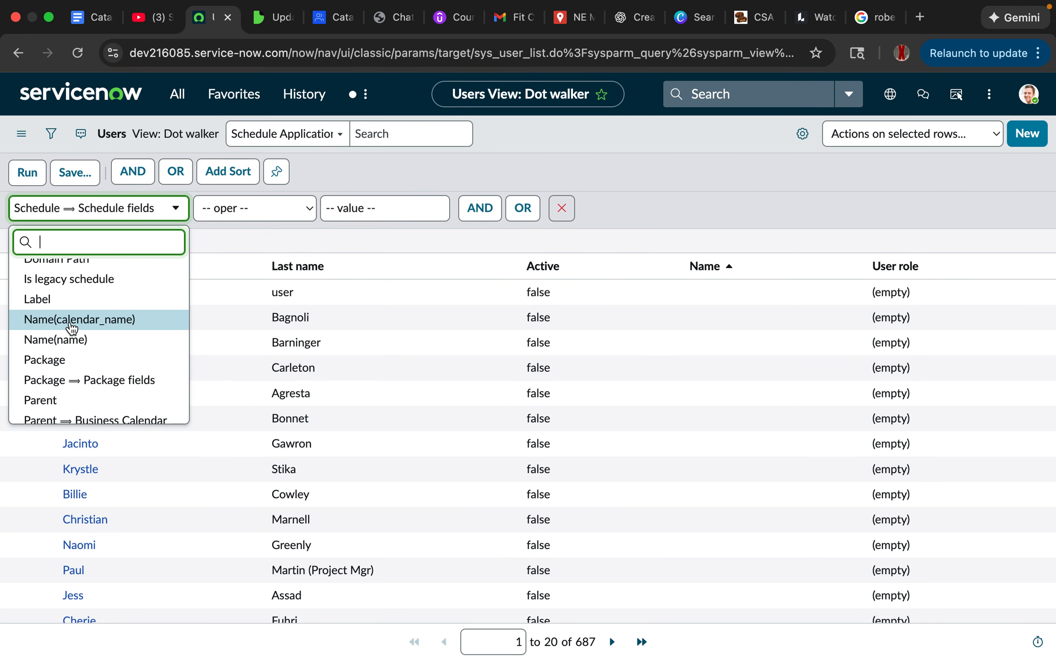
click(60, 344)
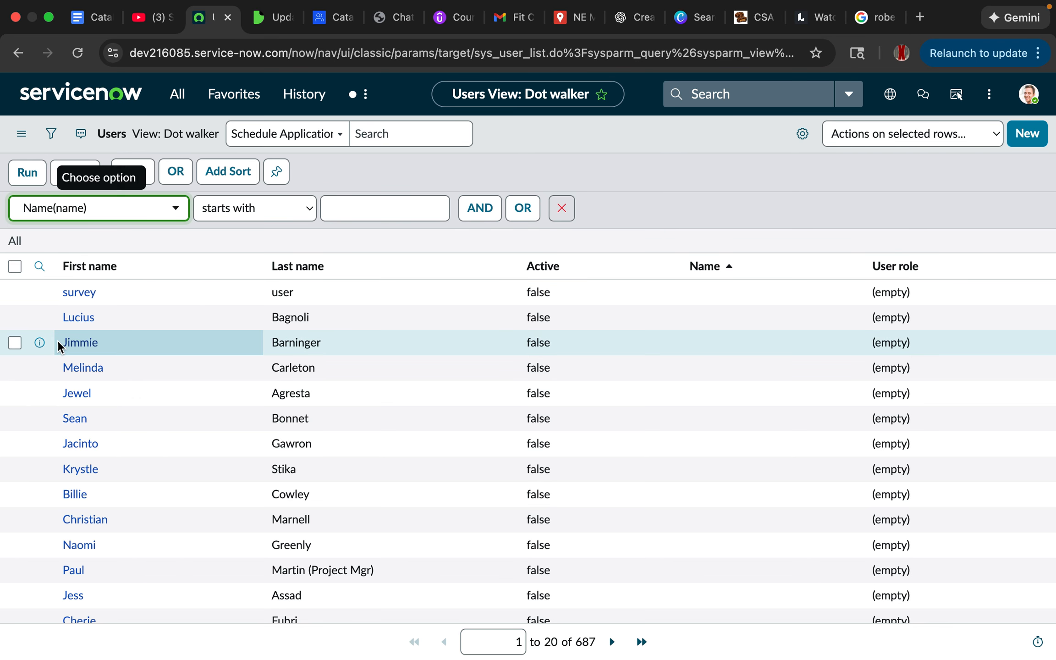
click(302, 214)
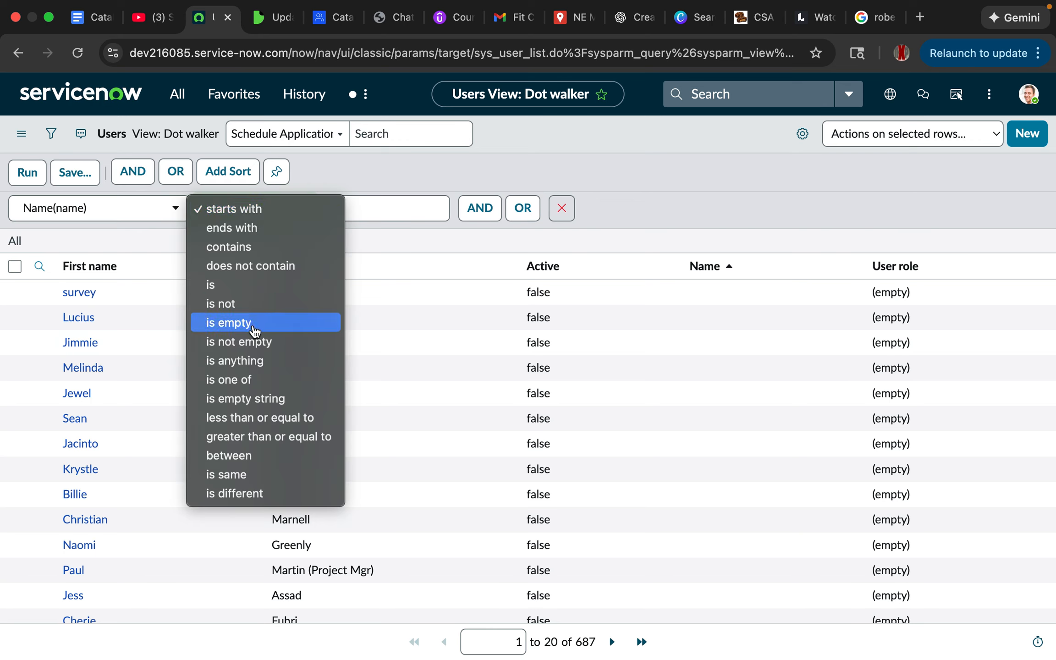
click(265, 343)
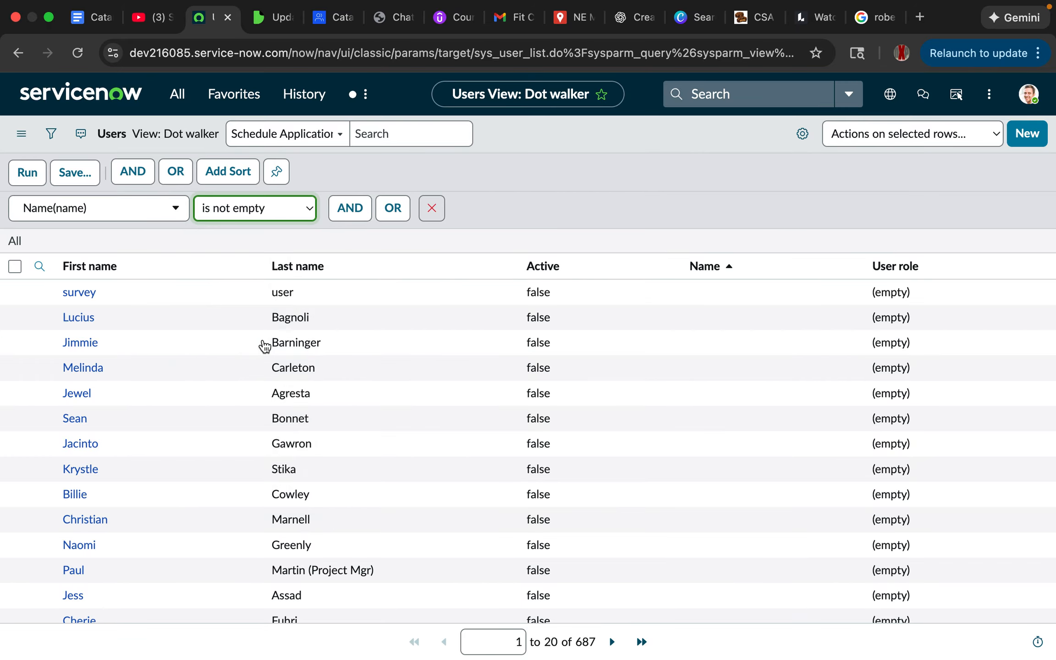
Run the filter for a non-empty Schedule name on the Users list and look through the matching records.
click(27, 172)
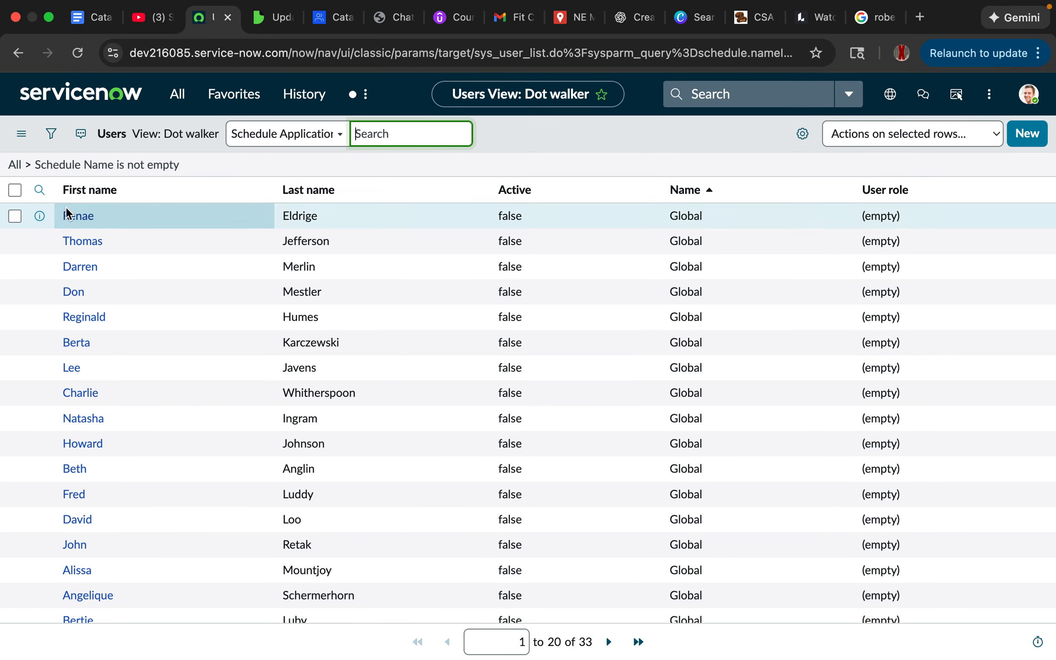
scroll(678, 366, down, 3)
scroll(679, 367, up, 3)
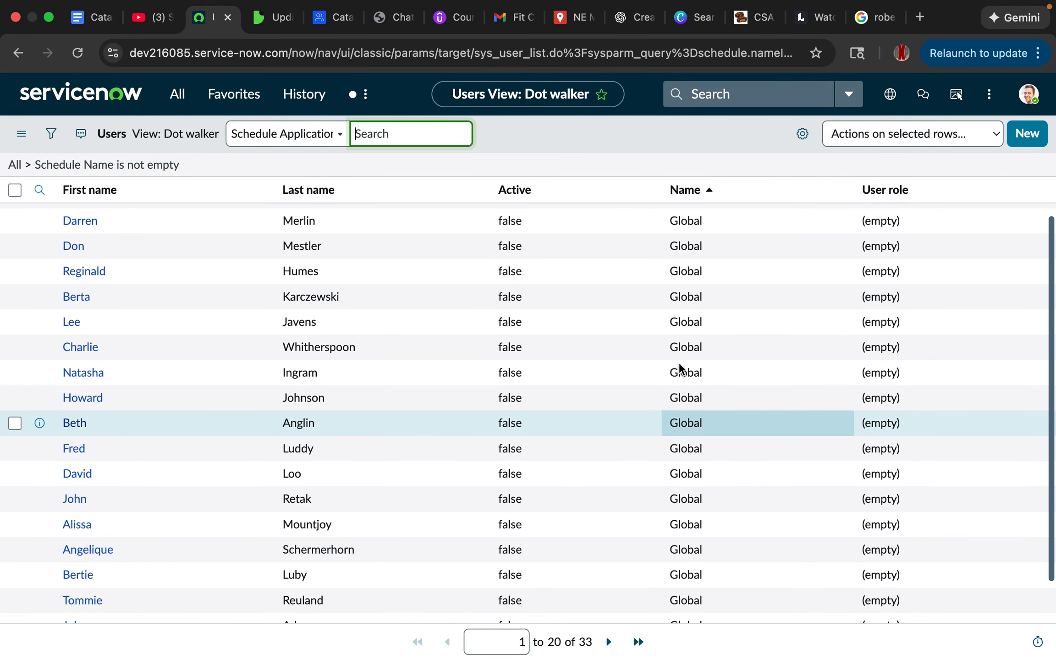
Sort the filtered Users list by the application's Name column in descending order and review its rows.
click(708, 190)
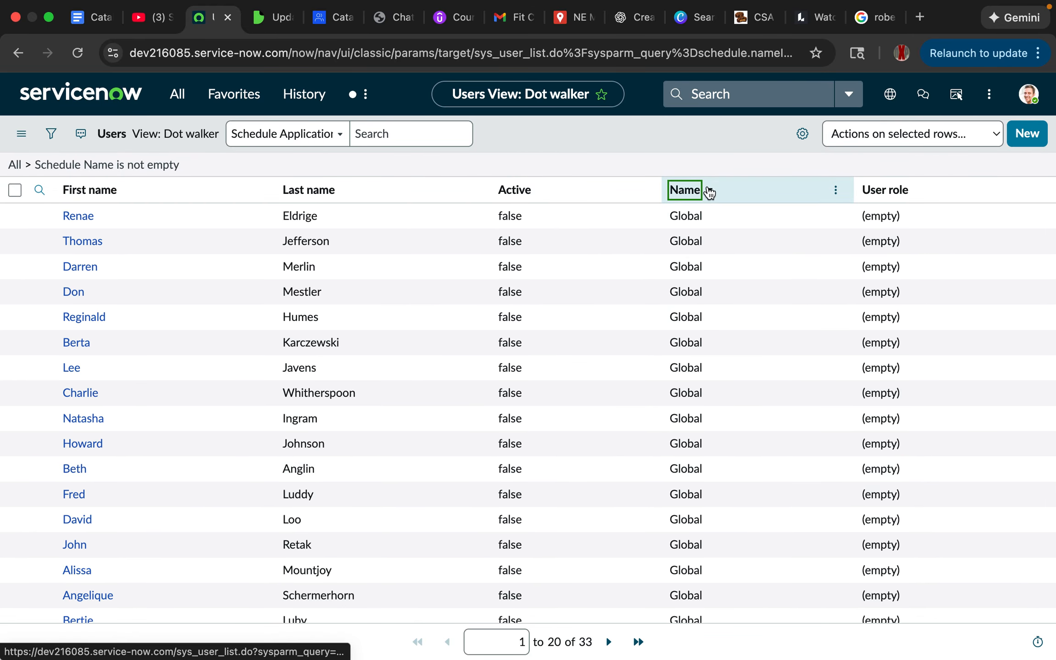
click(711, 195)
click(709, 197)
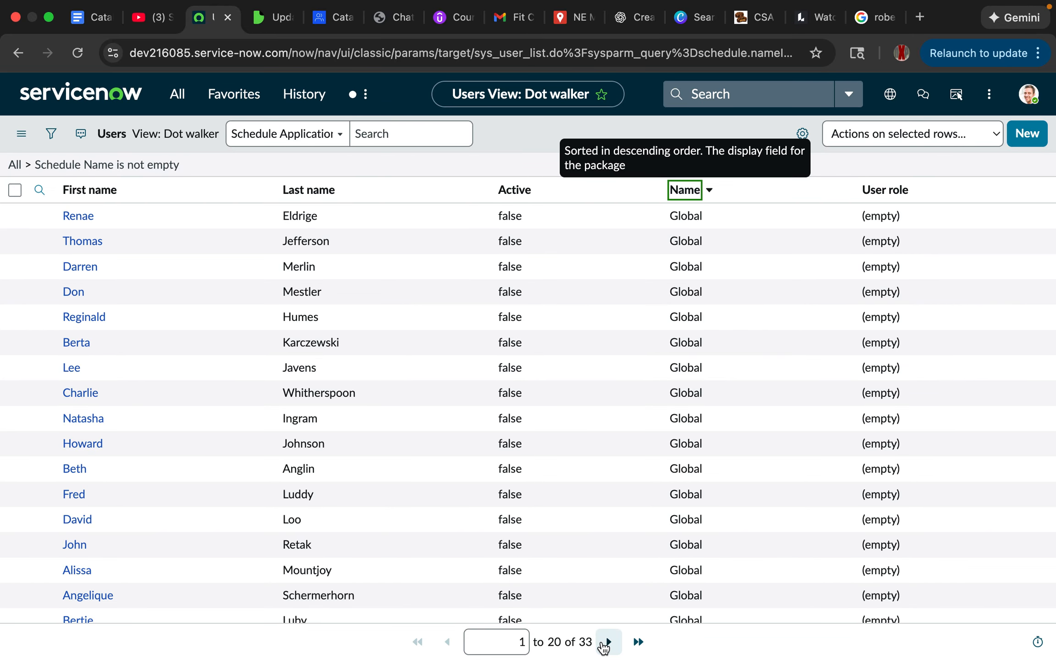
scroll(723, 354, down, 3)
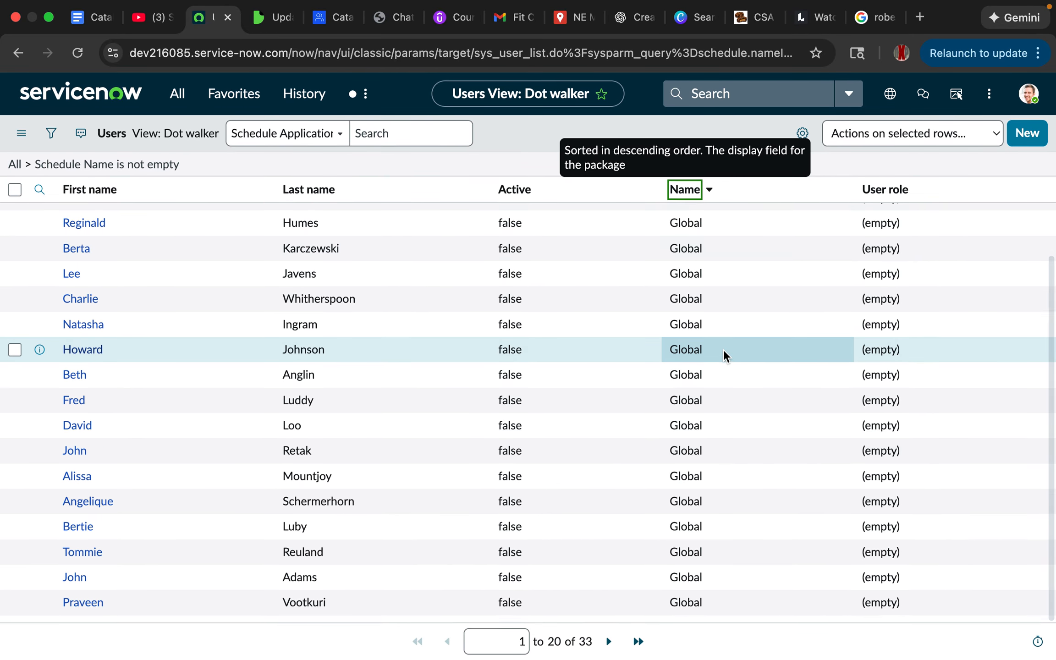
scroll(724, 354, up, 3)
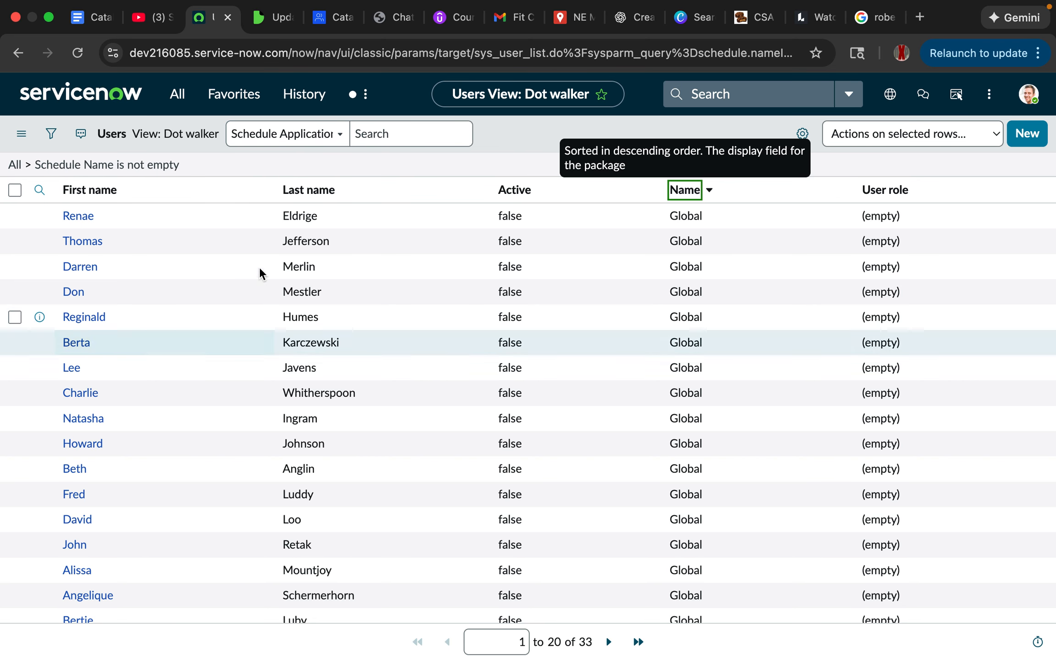
scroll(353, 247, up, 1)
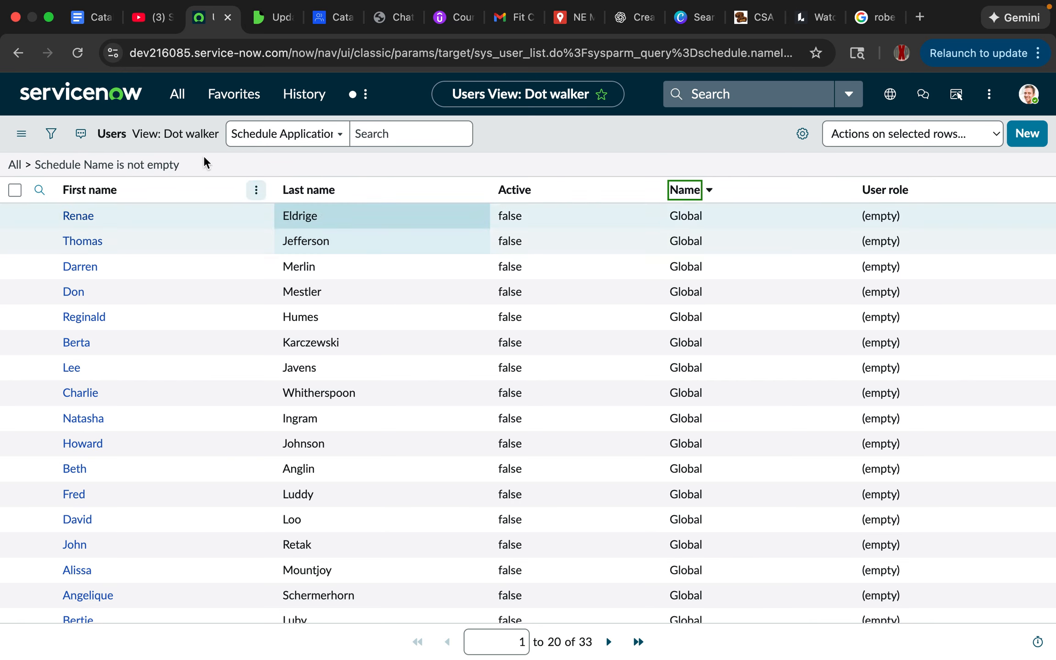
scroll(698, 296, down, 1)
scroll(699, 295, down, 3)
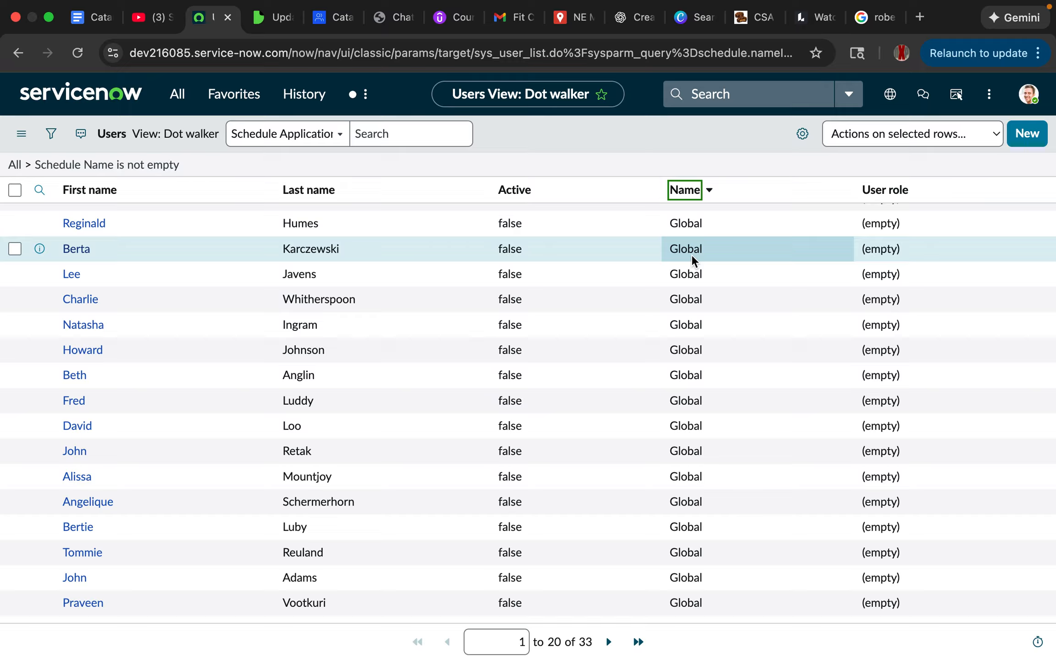
scroll(692, 252, up, 3)
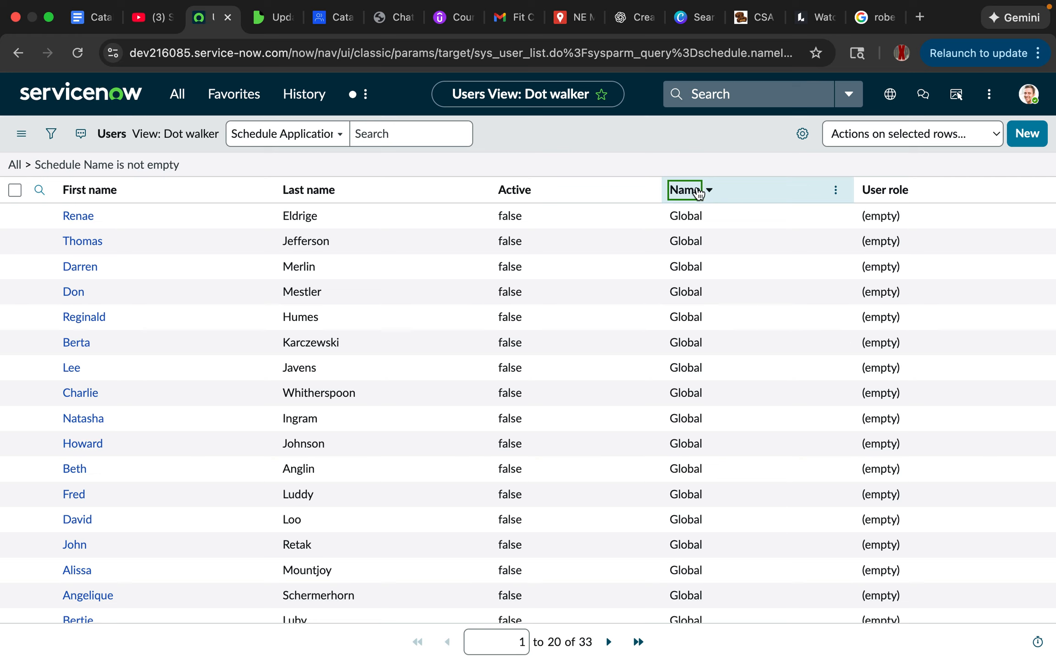
Check the selected dot-walked columns in the Dot walker view's list layout configuration and return to the Users list.
click(693, 193)
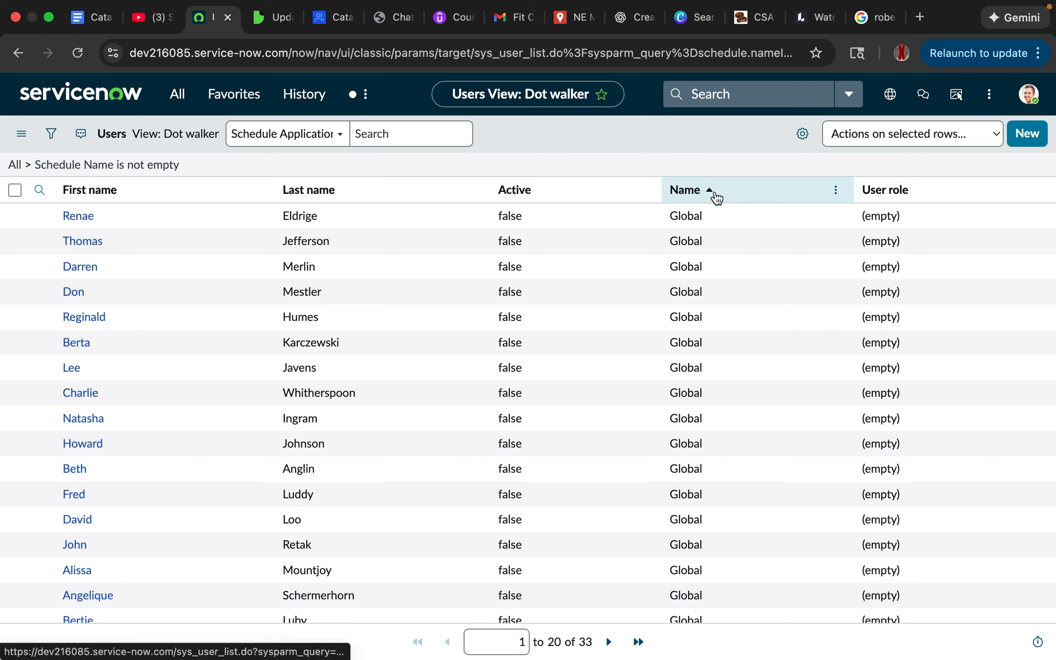
right_click(737, 183)
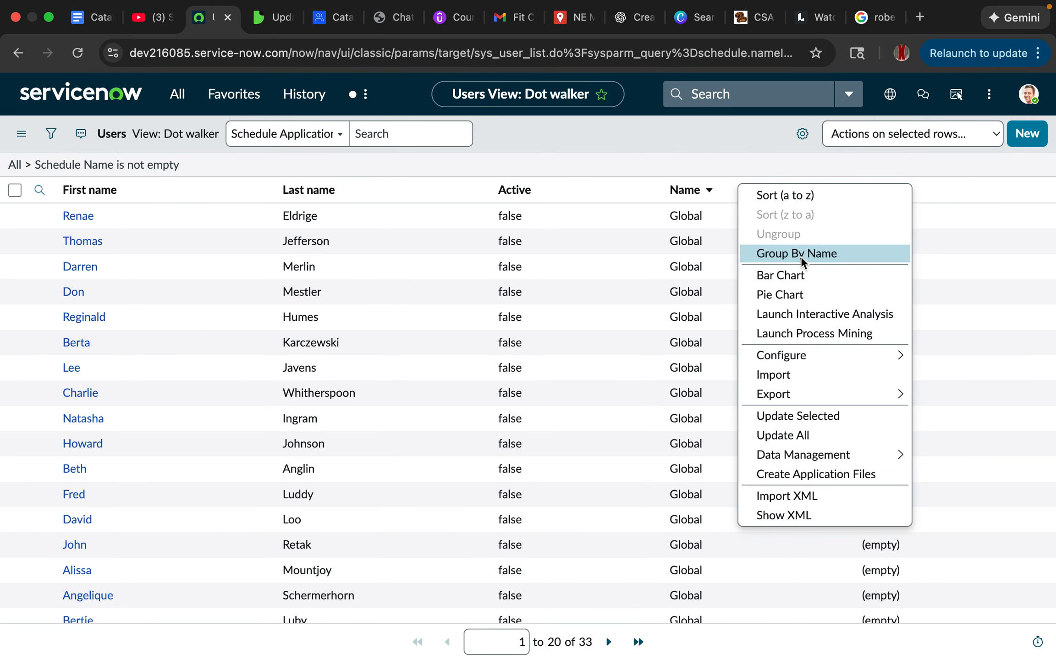
mouse_move(793, 356)
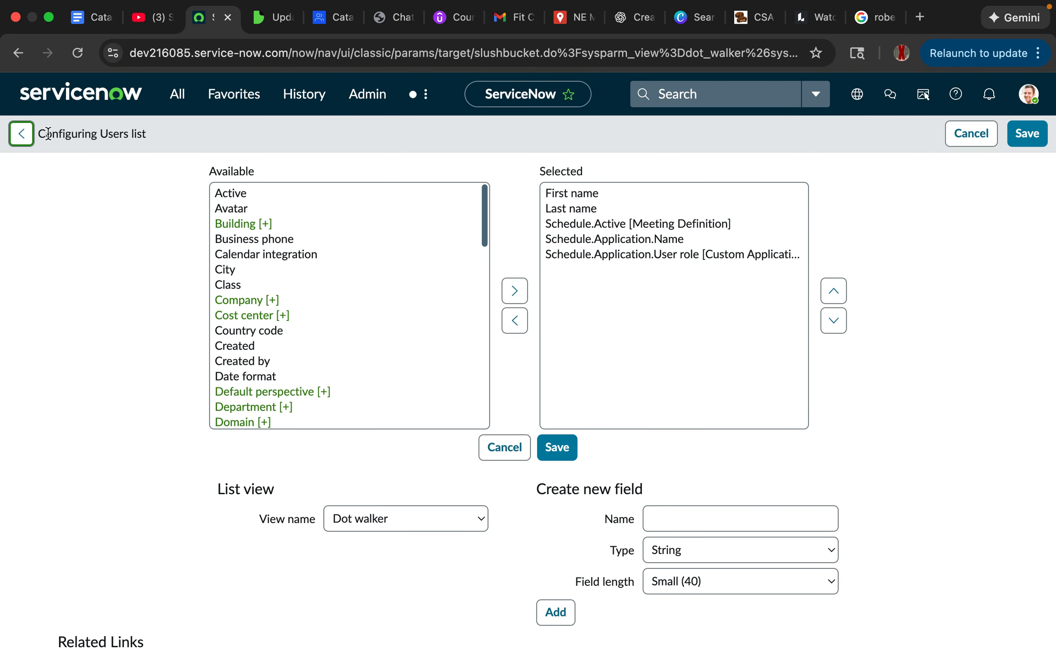
click(23, 134)
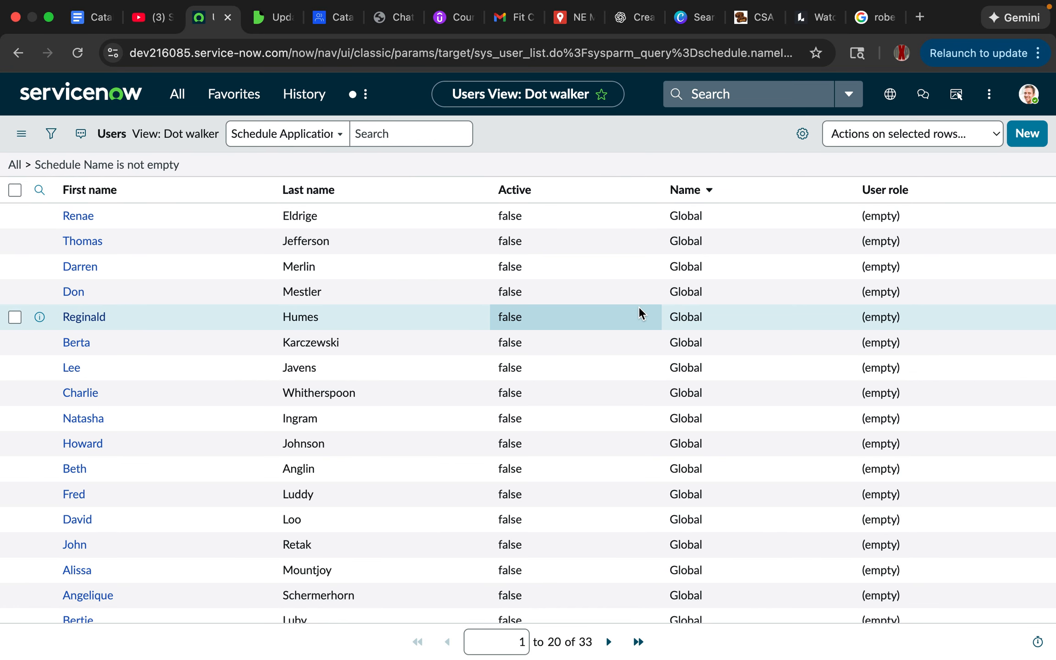
scroll(638, 306, down, 2)
scroll(638, 306, up, 2)
mouse_move(747, 12)
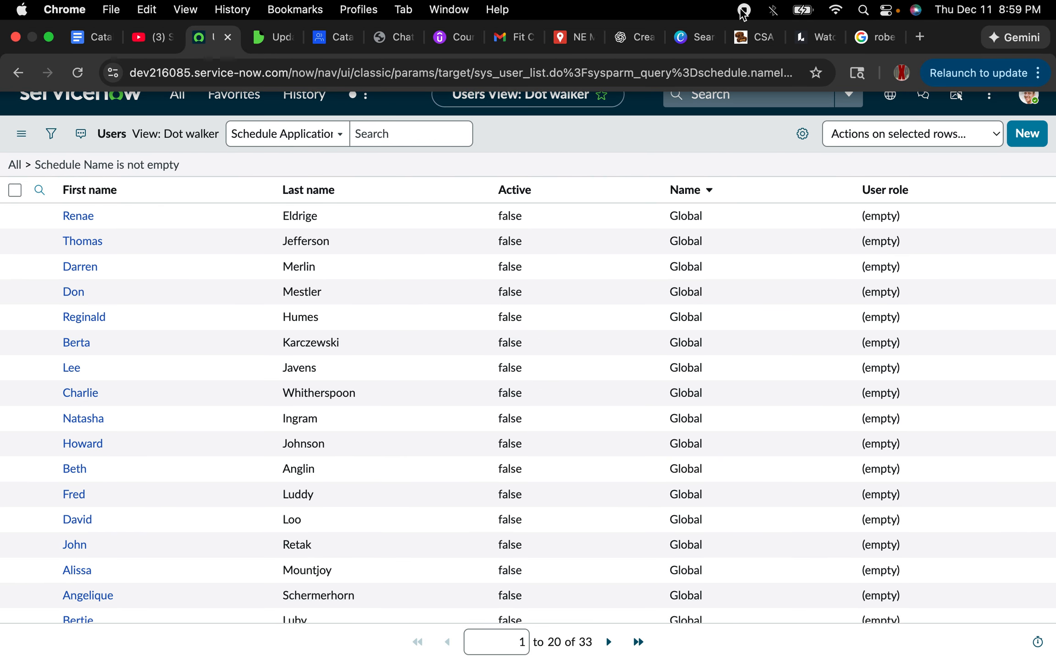